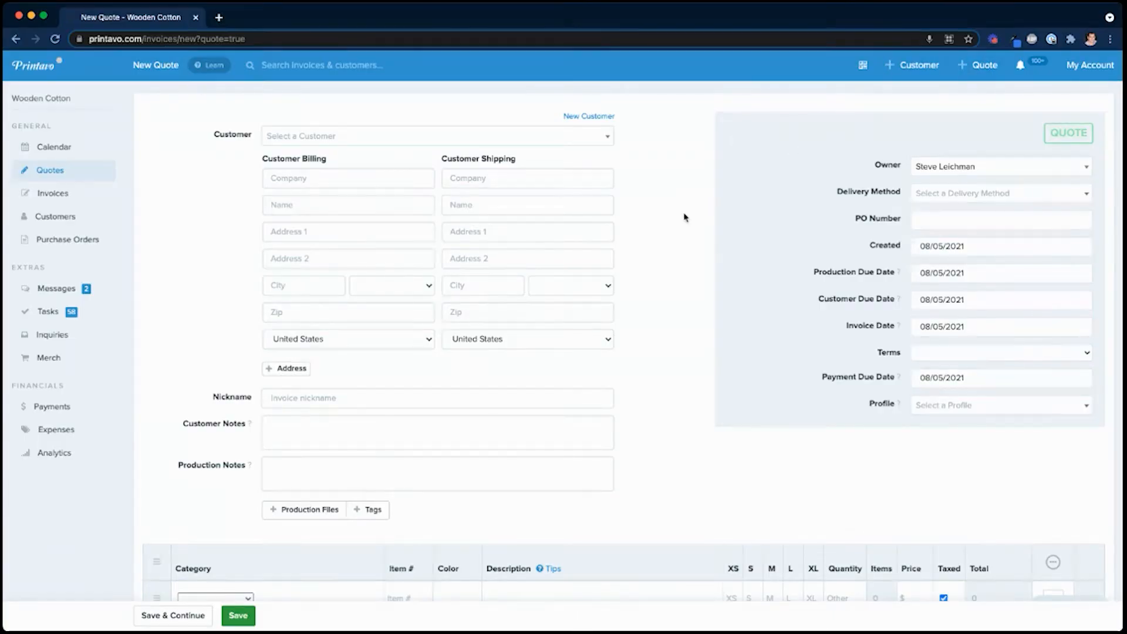
left_click_drag(202, 134, 254, 136)
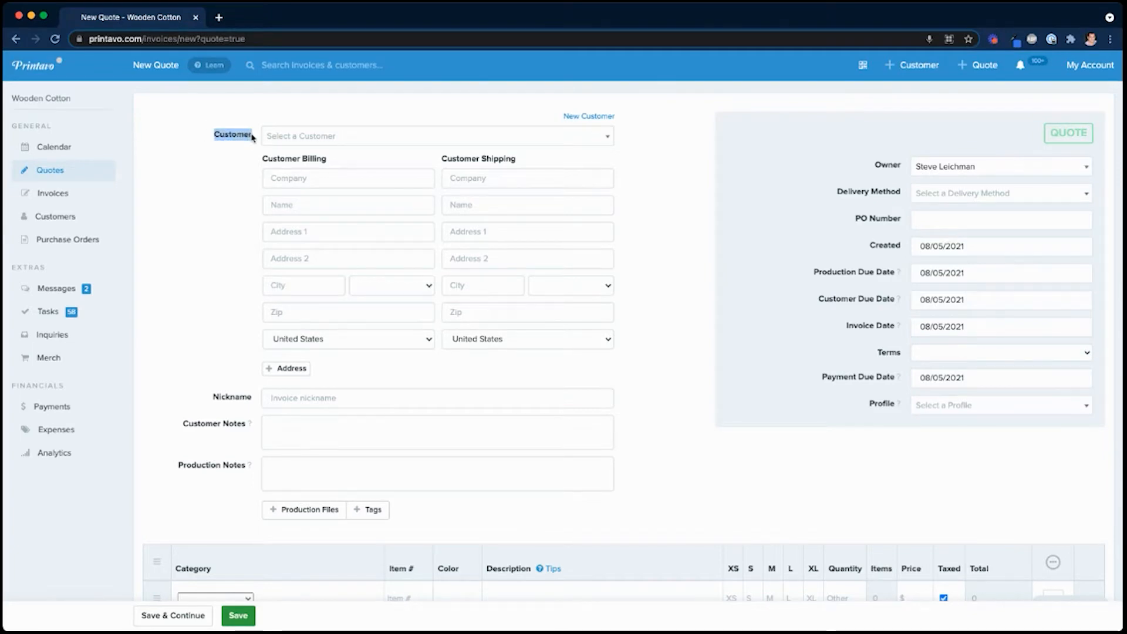
left_click(221, 290)
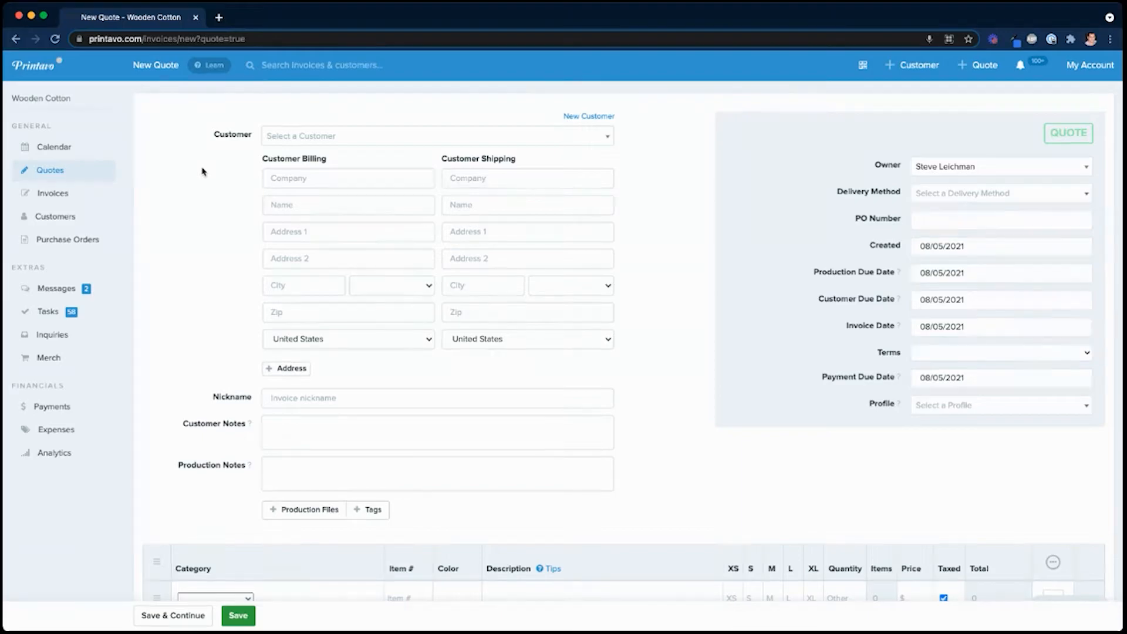
Step: Search for the customer by name and assign the Acme Production Inc contact to the quote
left_click(387, 141)
type("john dow")
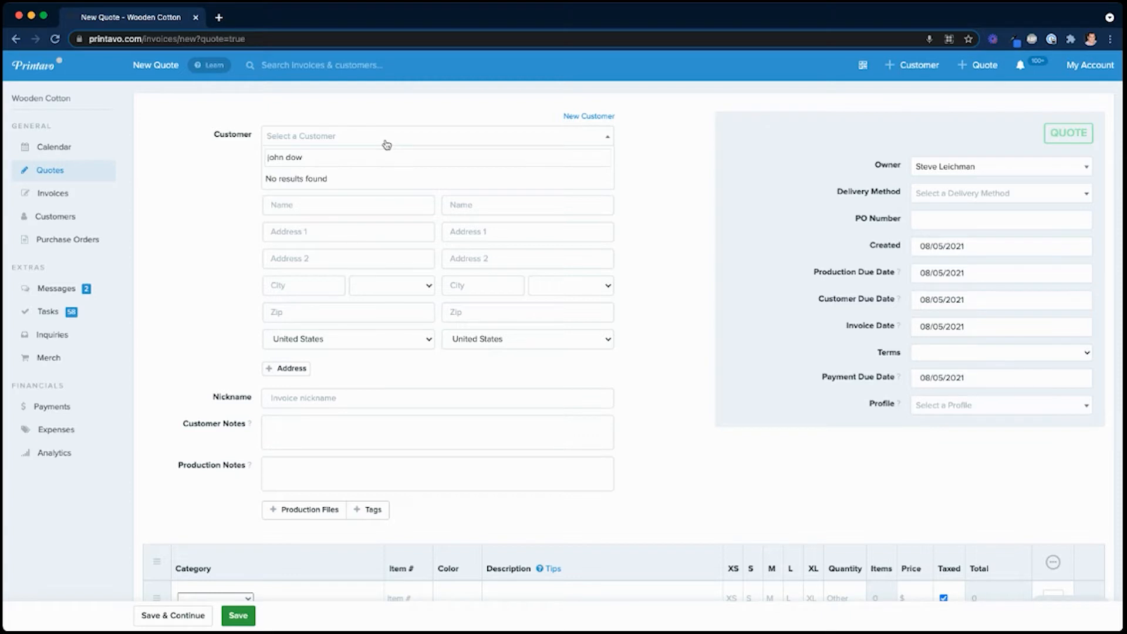
key("BackSpace")
type("e")
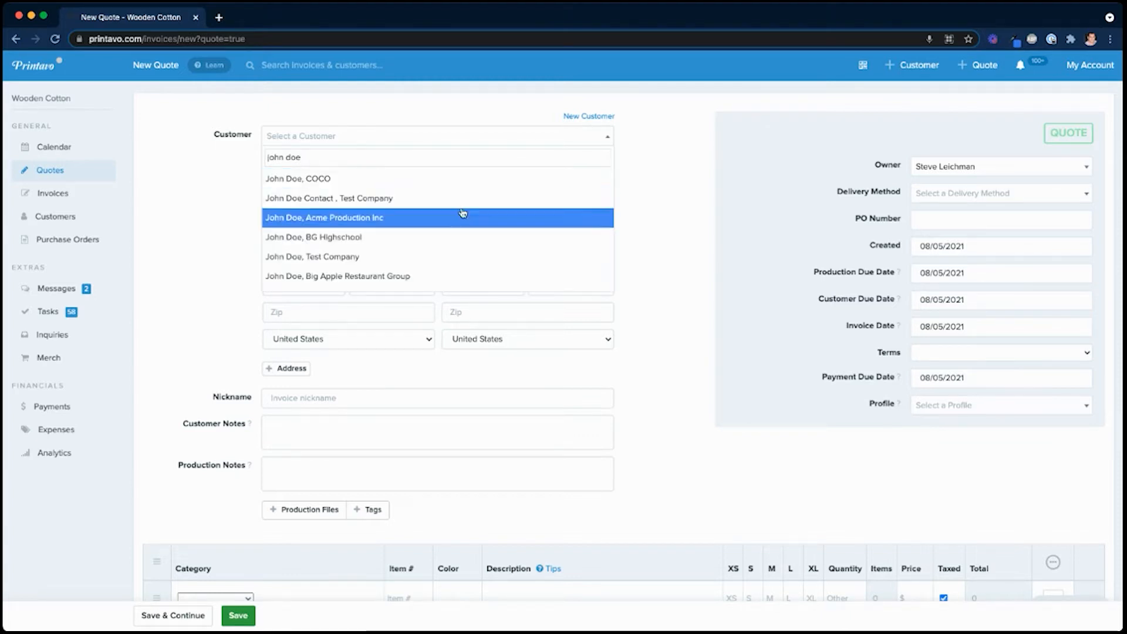
left_click(442, 218)
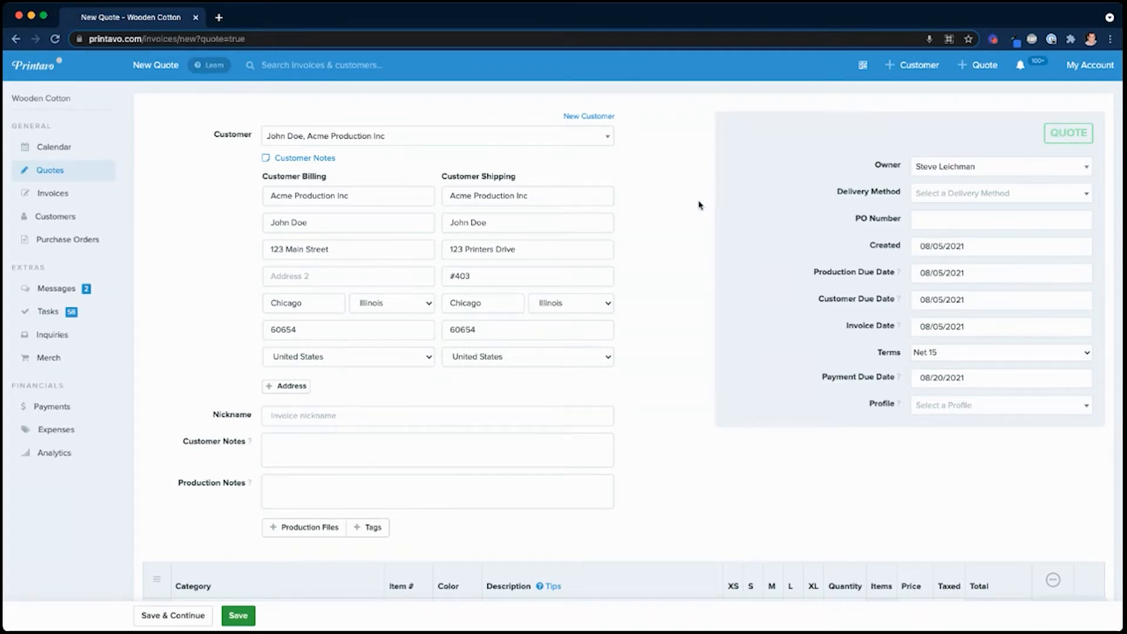
Step: Give the quote the nickname "Rosati's Fundraiser Store"
scroll(681, 205, "down", 2)
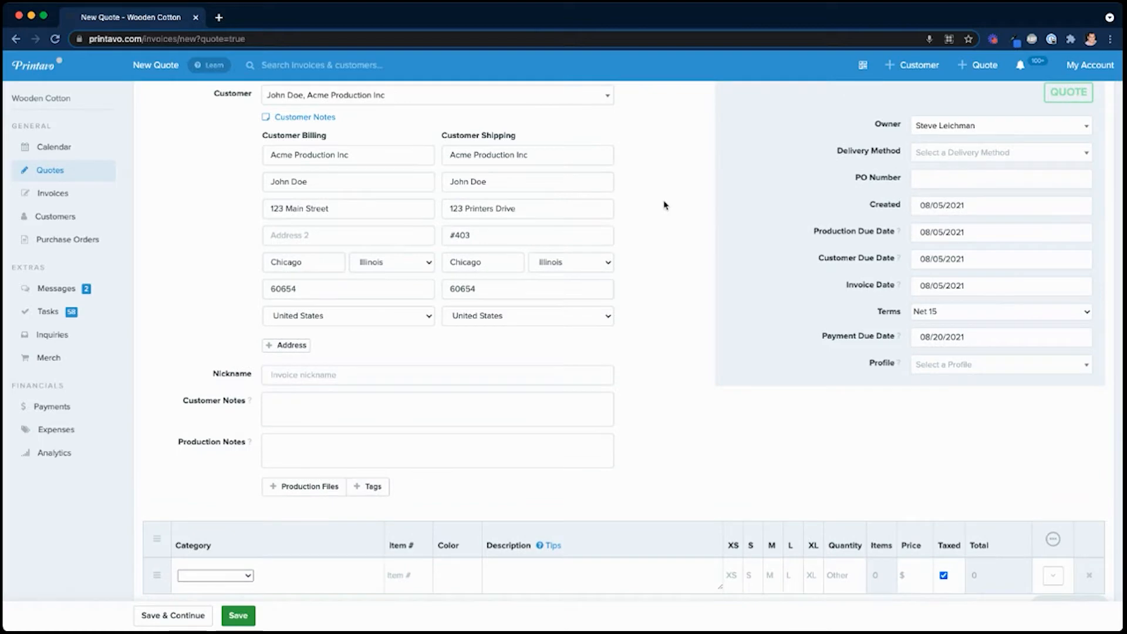
scroll(664, 205, "down", 1)
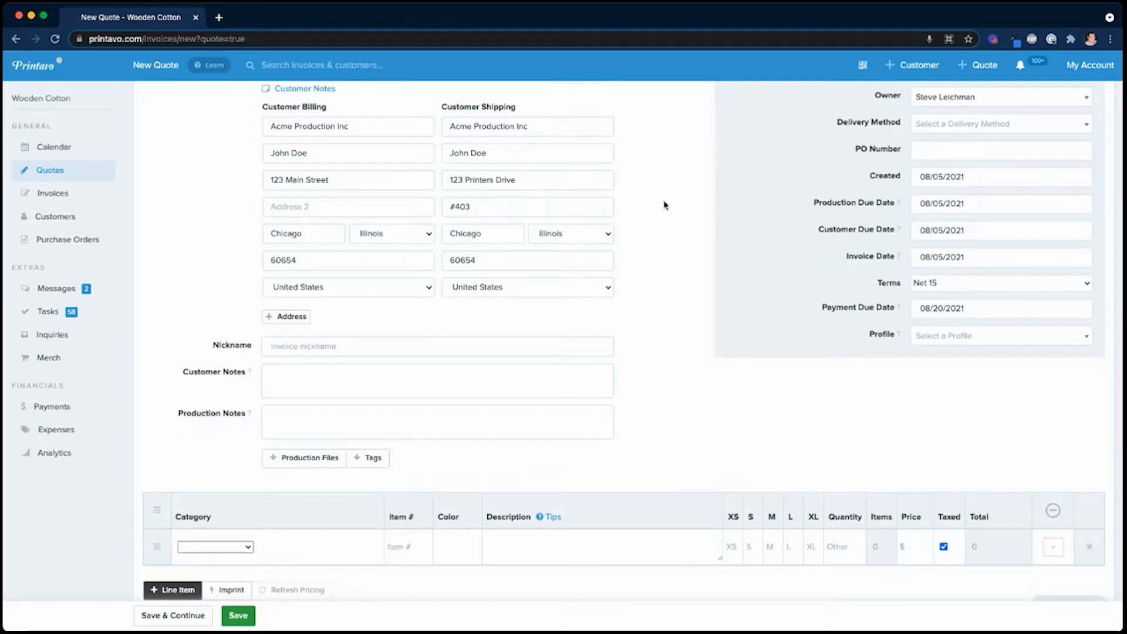
scroll(665, 203, "up", 1)
scroll(664, 204, "down", 4)
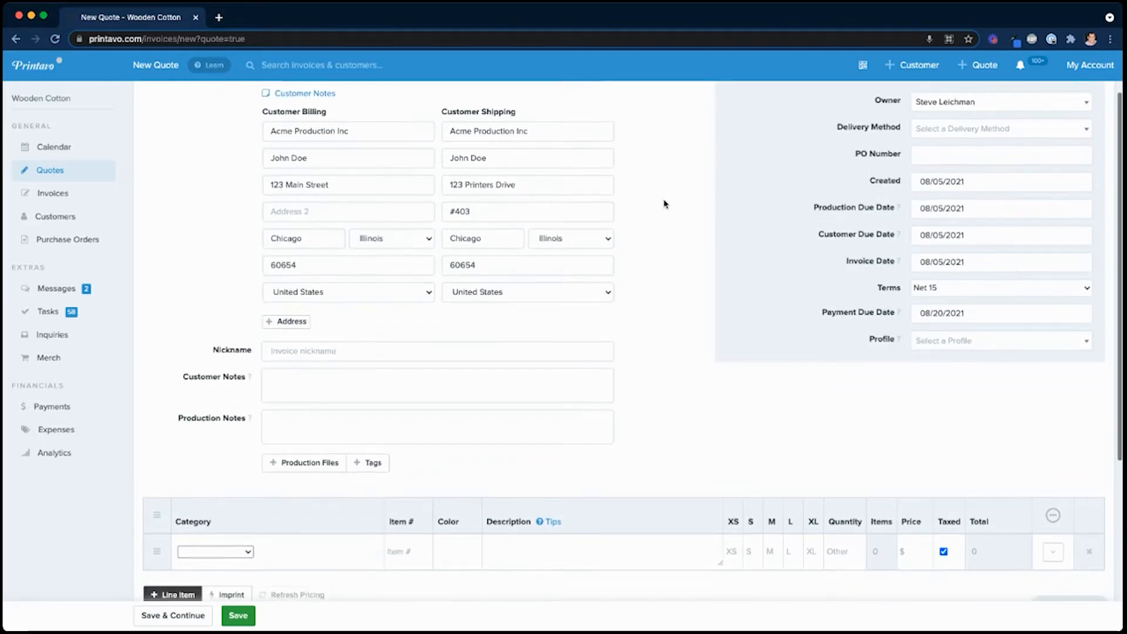
left_click(294, 247)
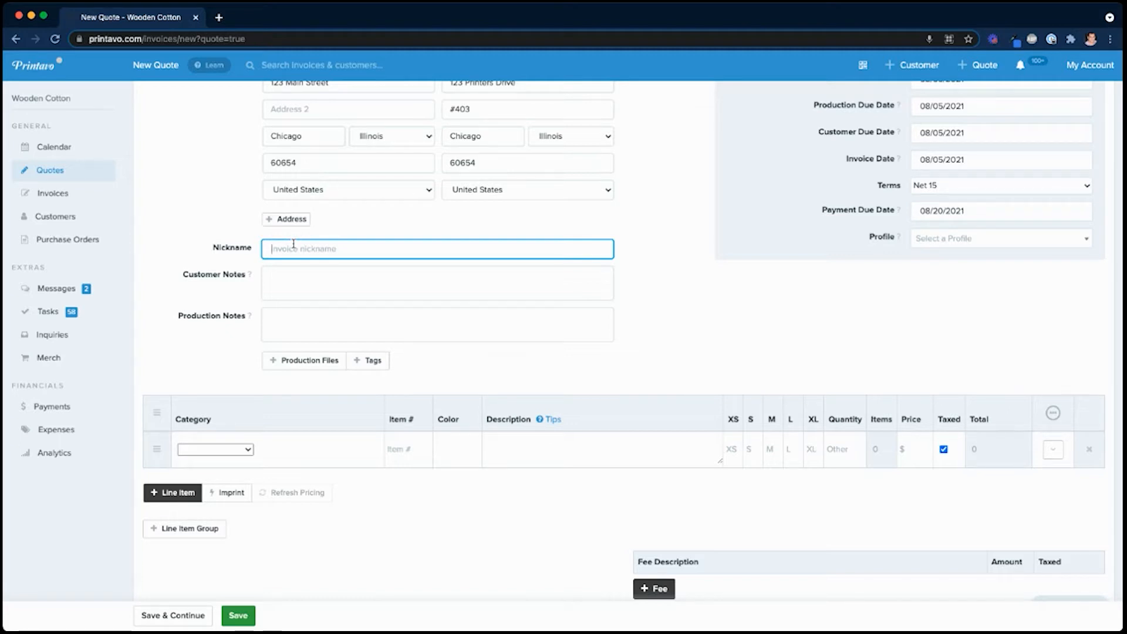
type("Rosali's Fu")
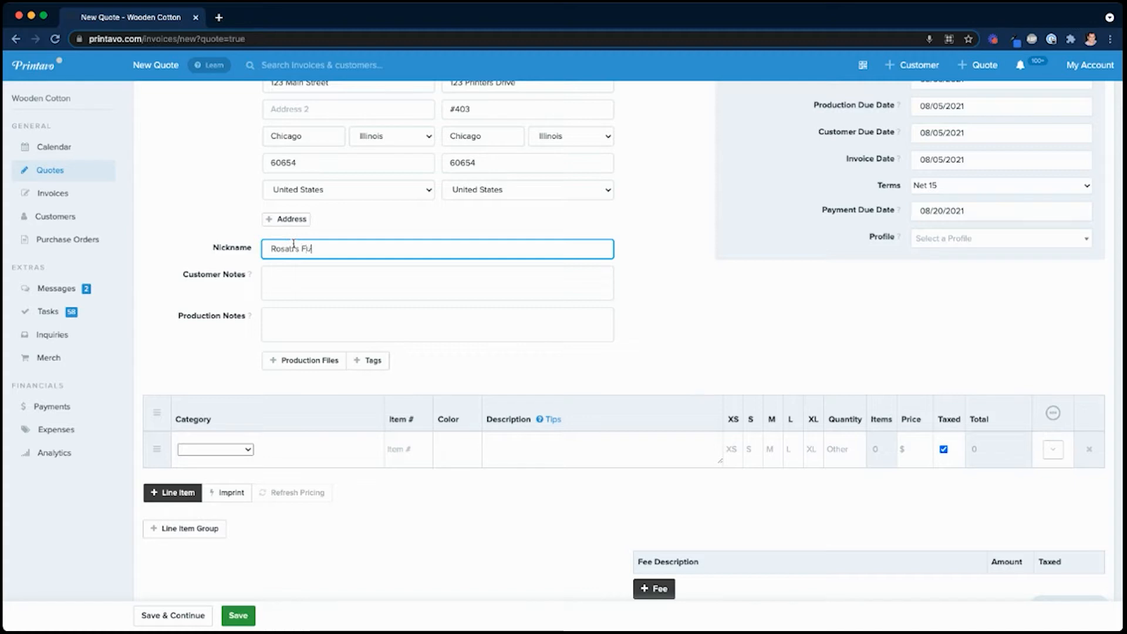
type("ndraiser")
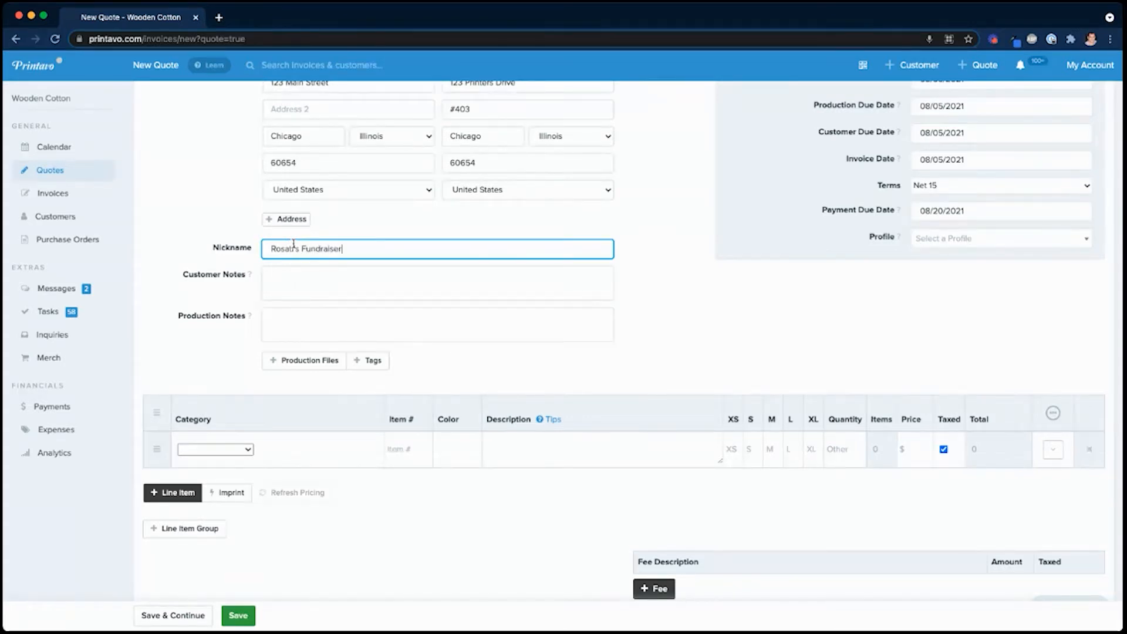
type(" Store")
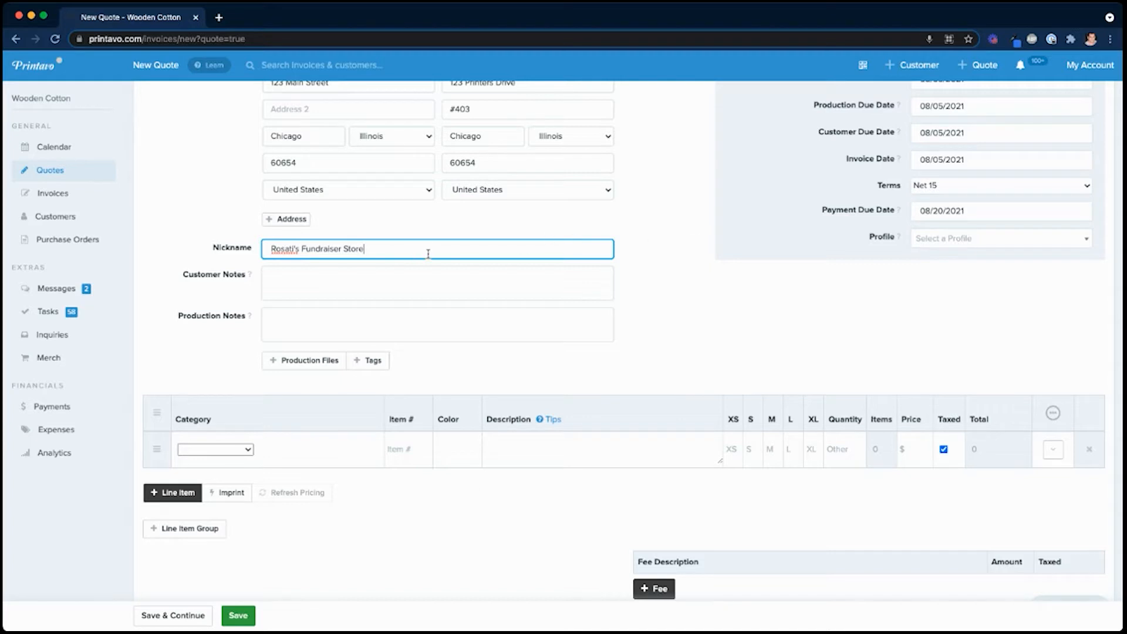
left_click(673, 284)
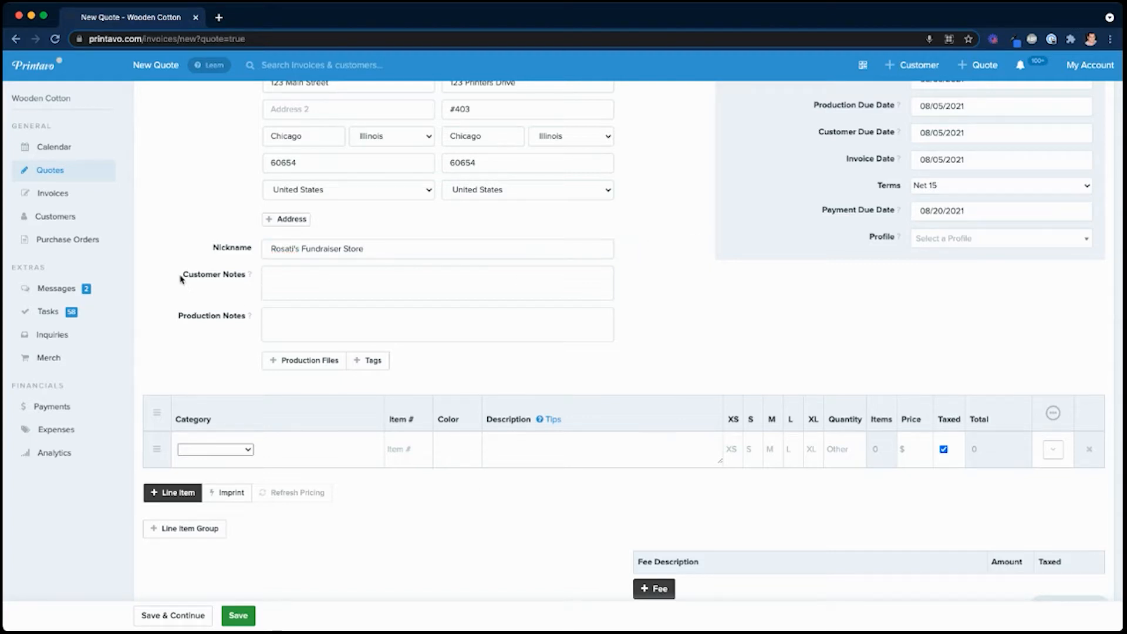
Step: Paste the copied store terms into the customer notes and remove the extra blank lines above the size up-charge paragraph
left_click_drag(180, 277, 255, 281)
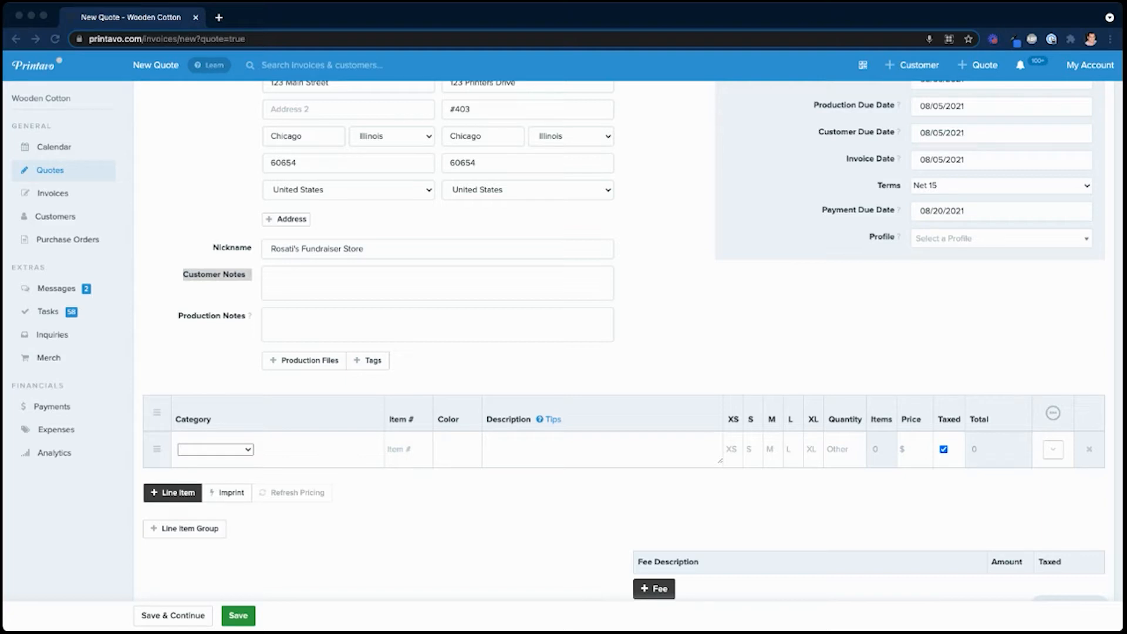
left_click(715, 304)
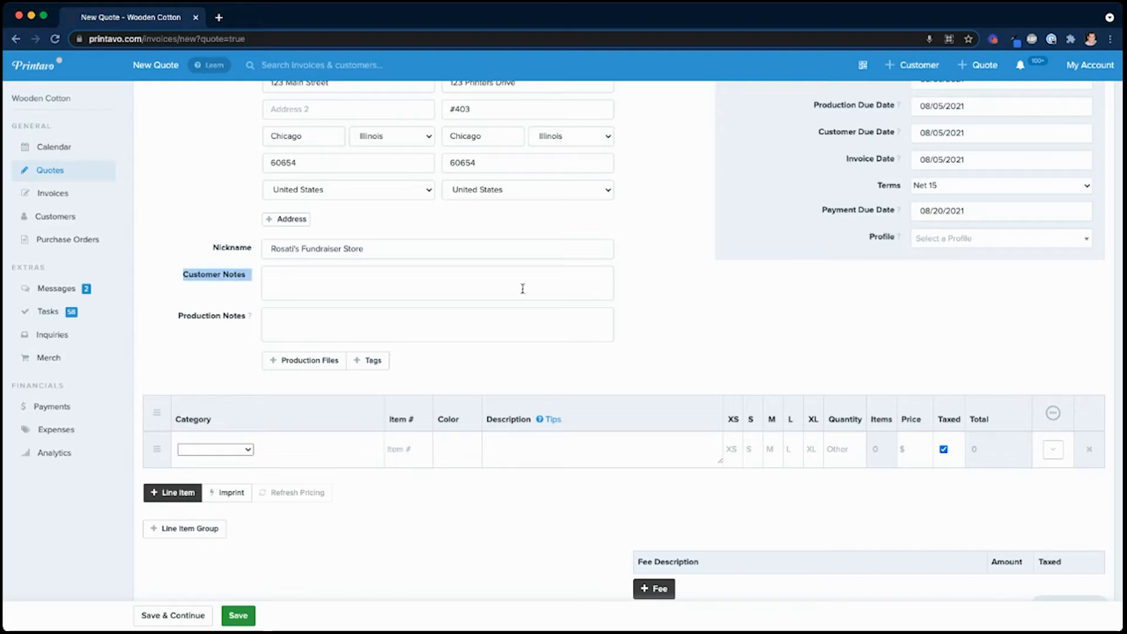
left_click(485, 282)
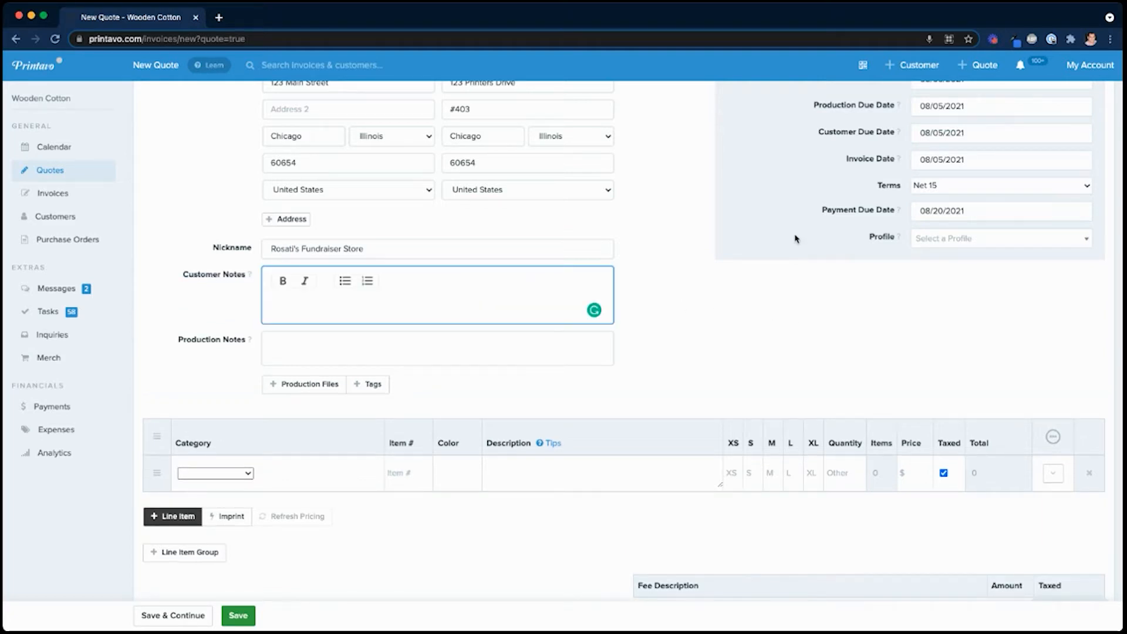
key("super+v")
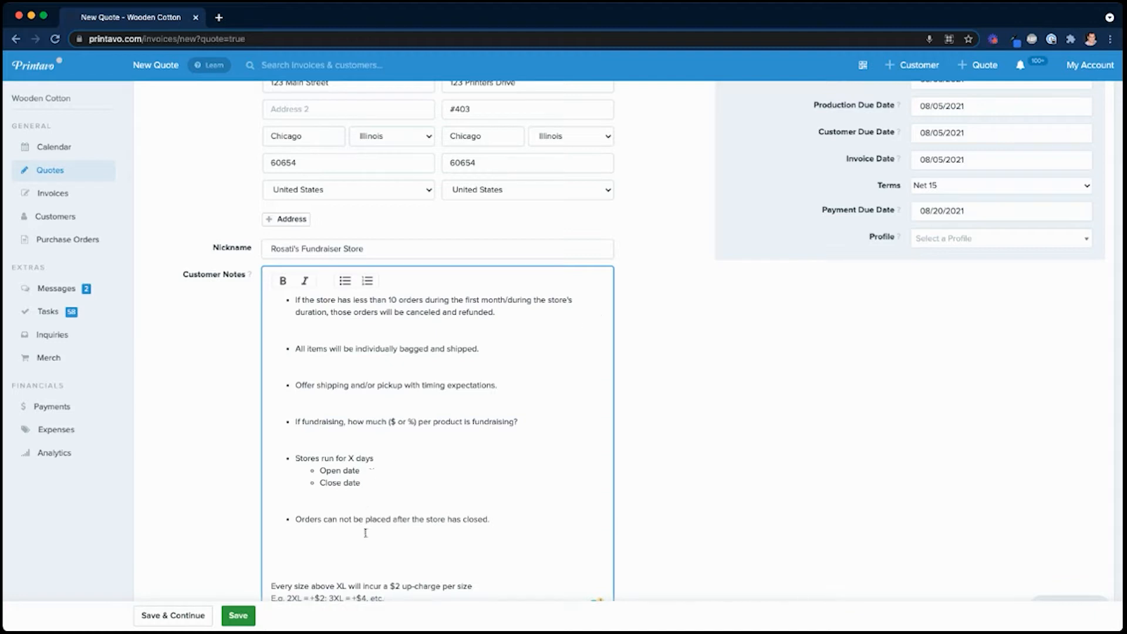
left_click(356, 554)
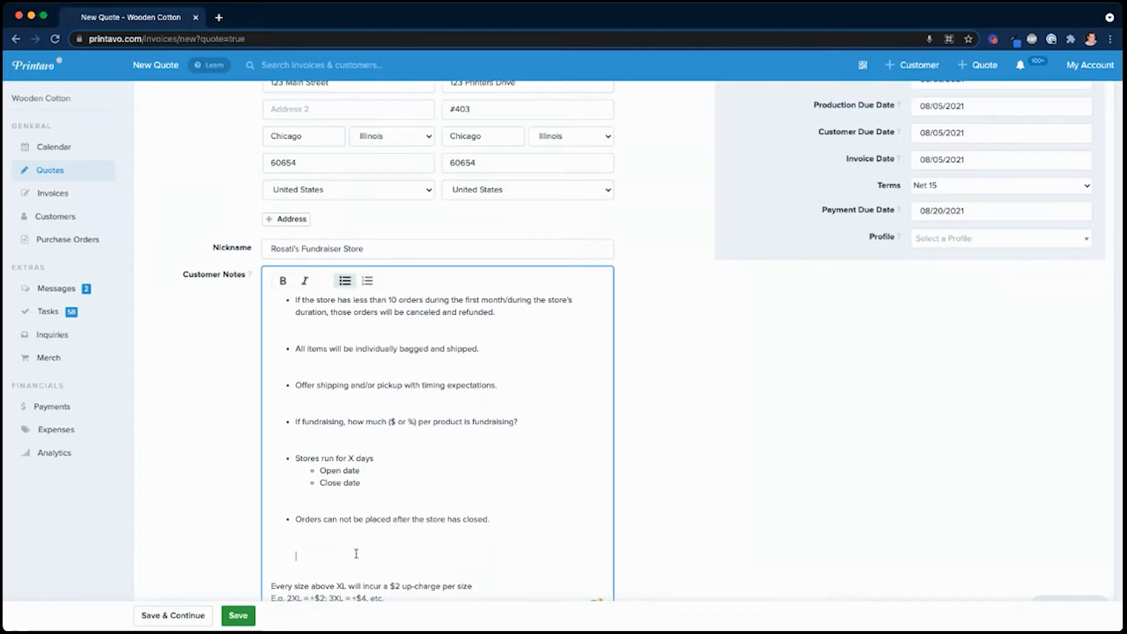
key("BackSpace")
key("BackSpace")
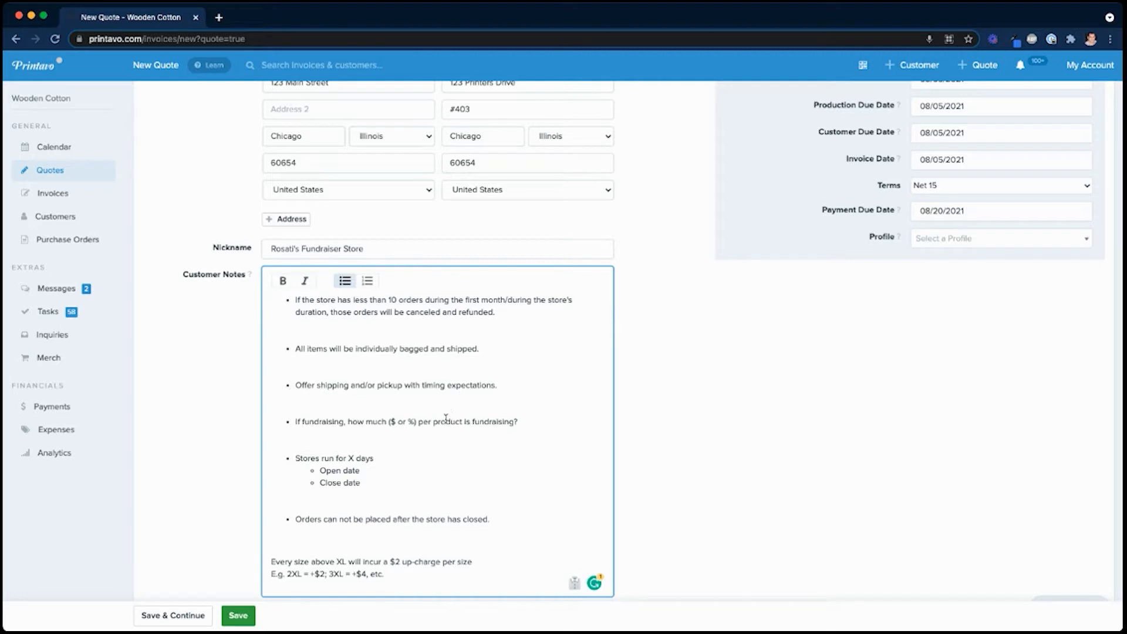
Step: Review the customer notes' terms on order minimums, bagging and shipping, fundraising amount, store dates, closing rule and size up-charges
left_click_drag(514, 317, 289, 305)
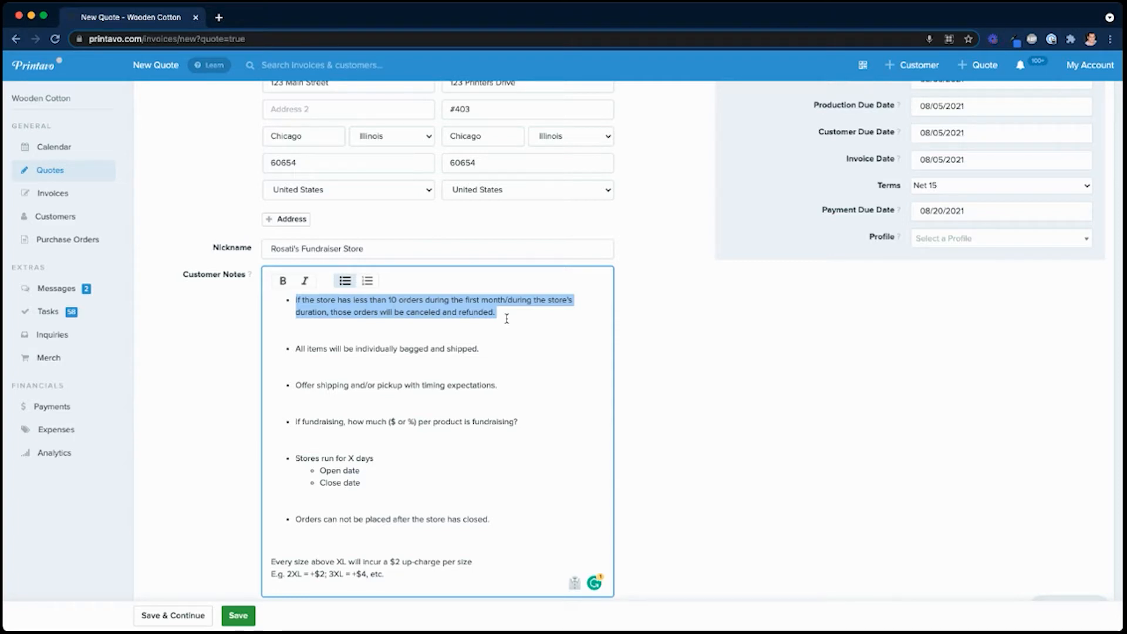
left_click_drag(507, 319, 290, 302)
left_click_drag(496, 347, 288, 345)
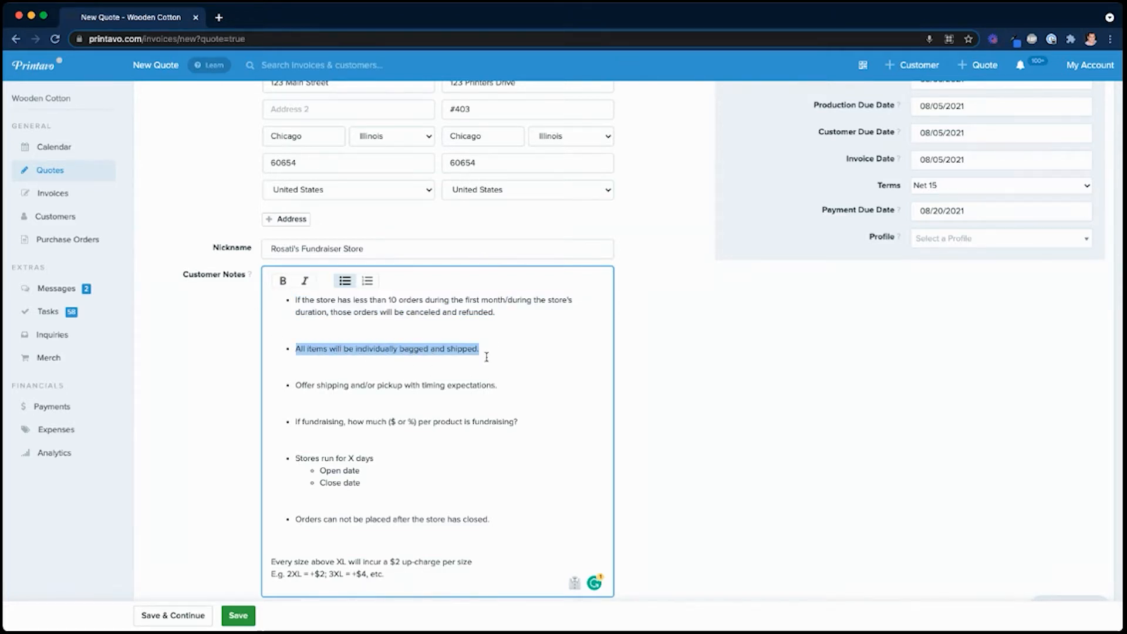
left_click_drag(499, 385, 296, 386)
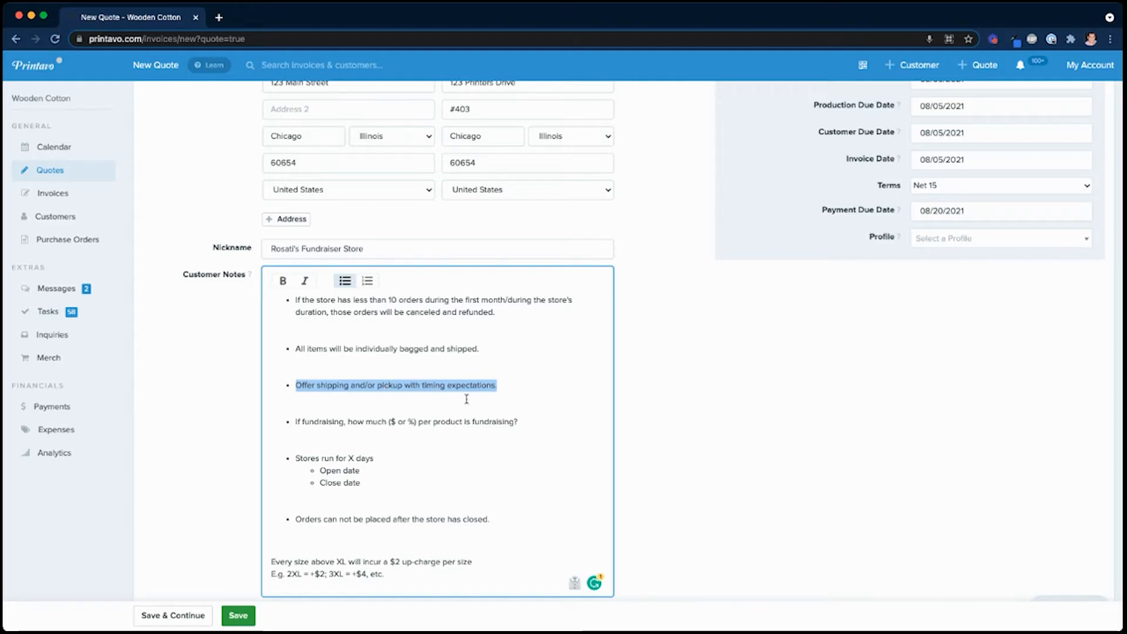
left_click_drag(497, 385, 423, 384)
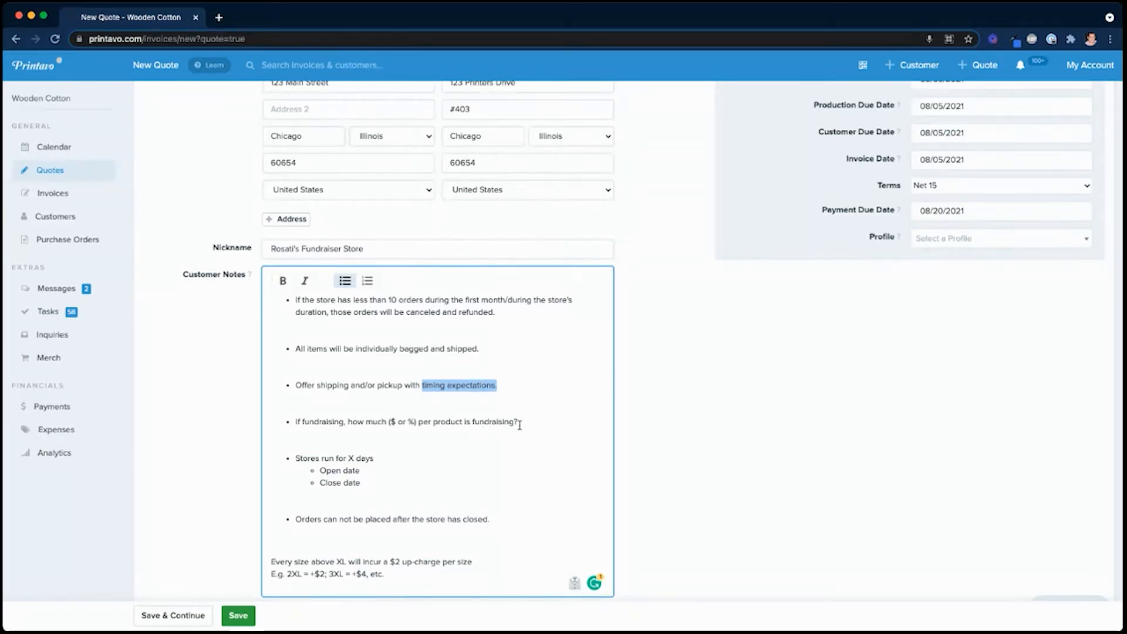
left_click_drag(518, 422, 293, 423)
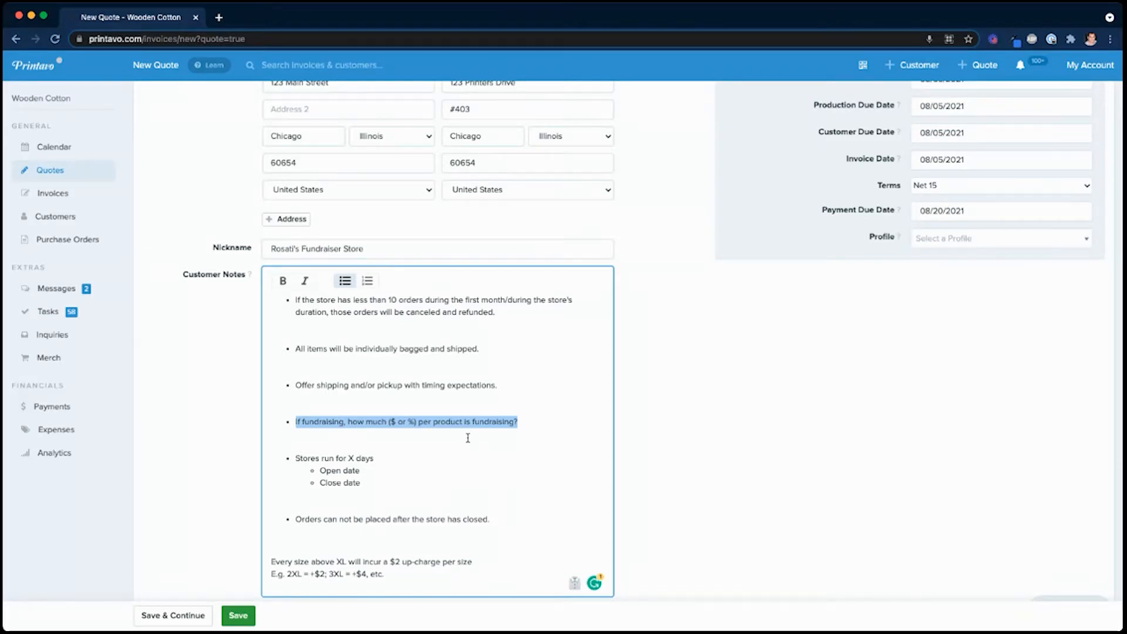
left_click_drag(371, 483, 290, 451)
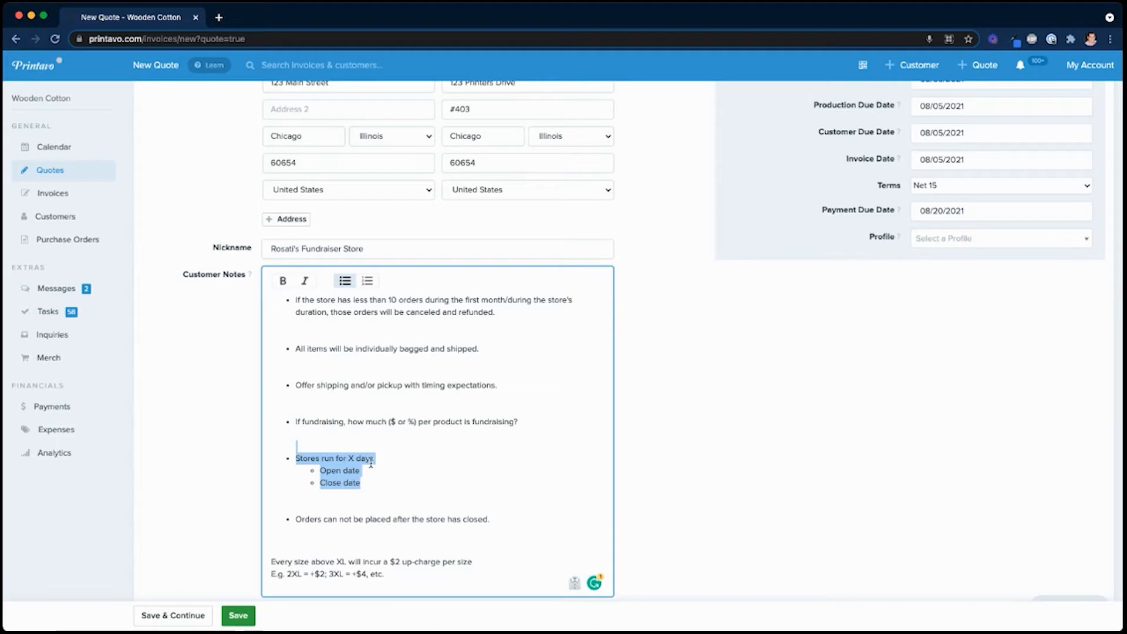
left_click(382, 480)
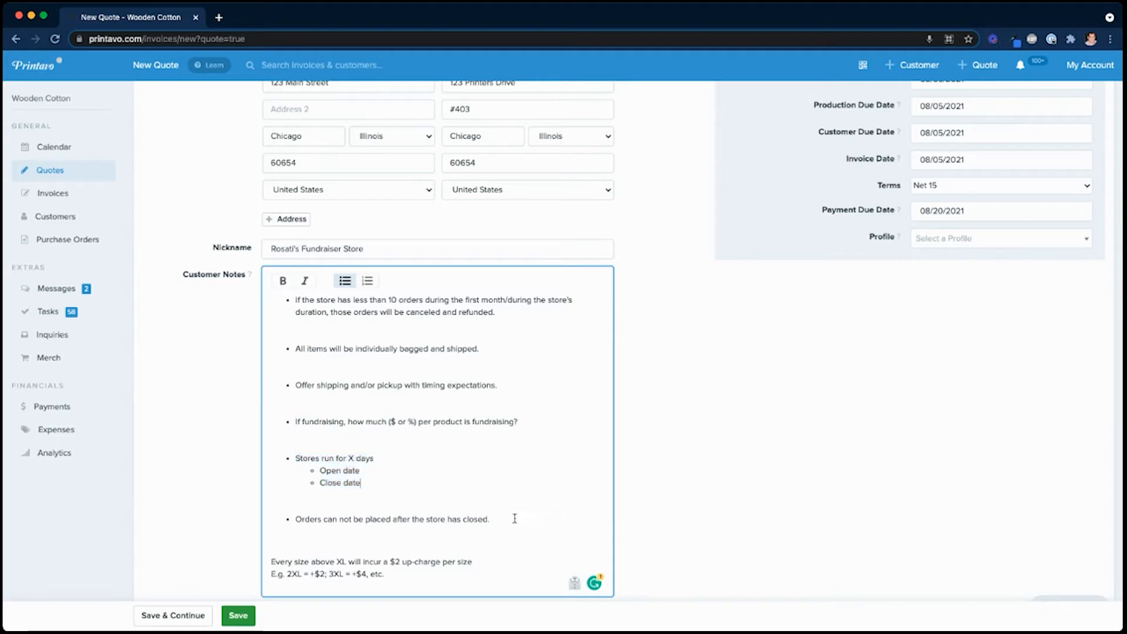
left_click_drag(515, 519, 292, 522)
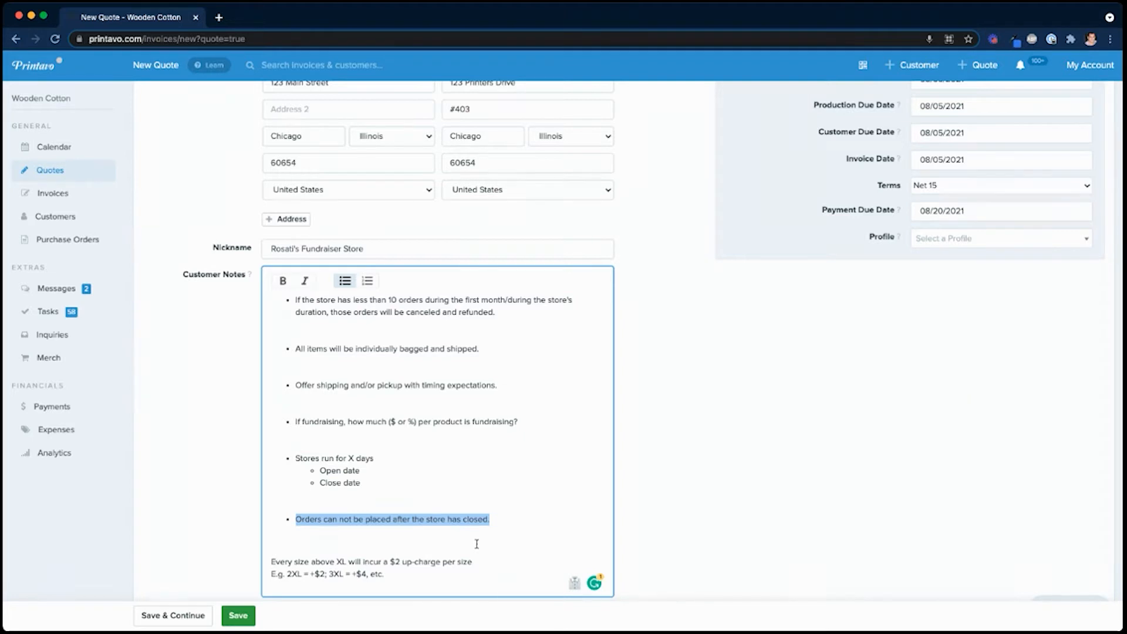
left_click(402, 574)
left_click_drag(402, 575, 262, 564)
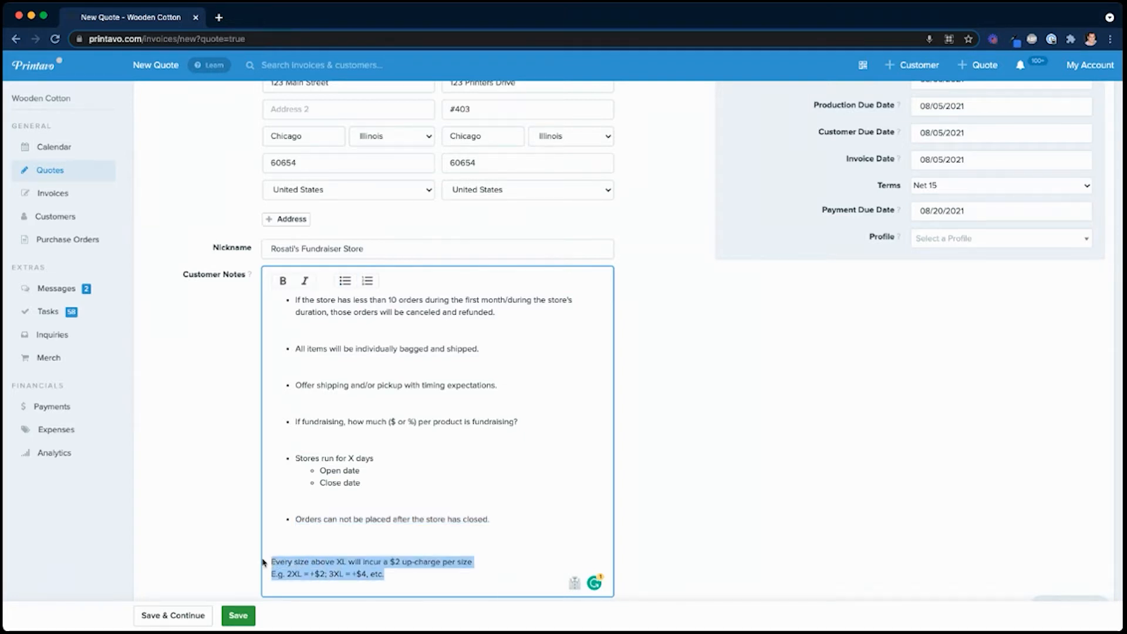
Step: Fill the first line item with the white Gildan 2000 Ultra Cotton T-Shirt from S&S Activewear, found by searching "gildan 2000 white"
scroll(707, 445, "down", 3)
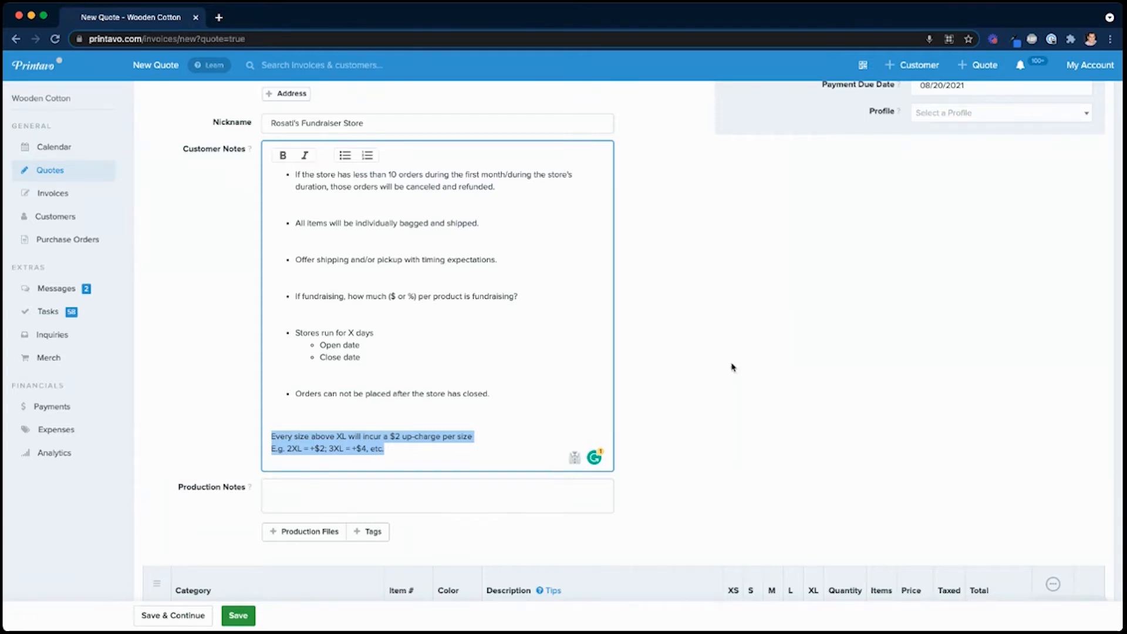
left_click(706, 342)
scroll(706, 342, "down", 4)
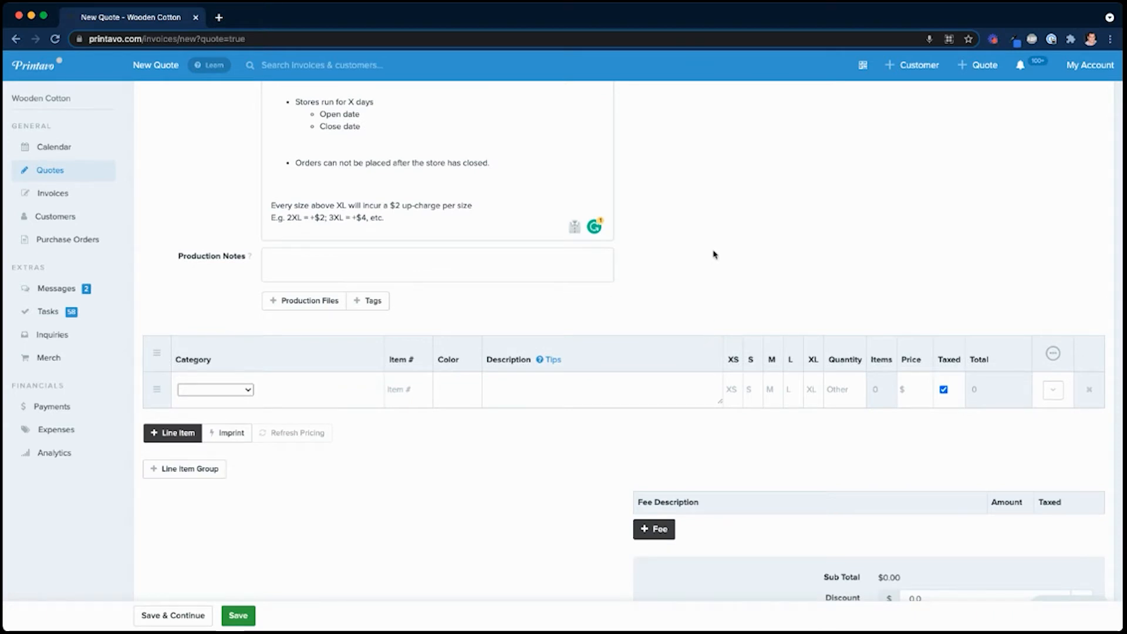
scroll(714, 252, "down", 1)
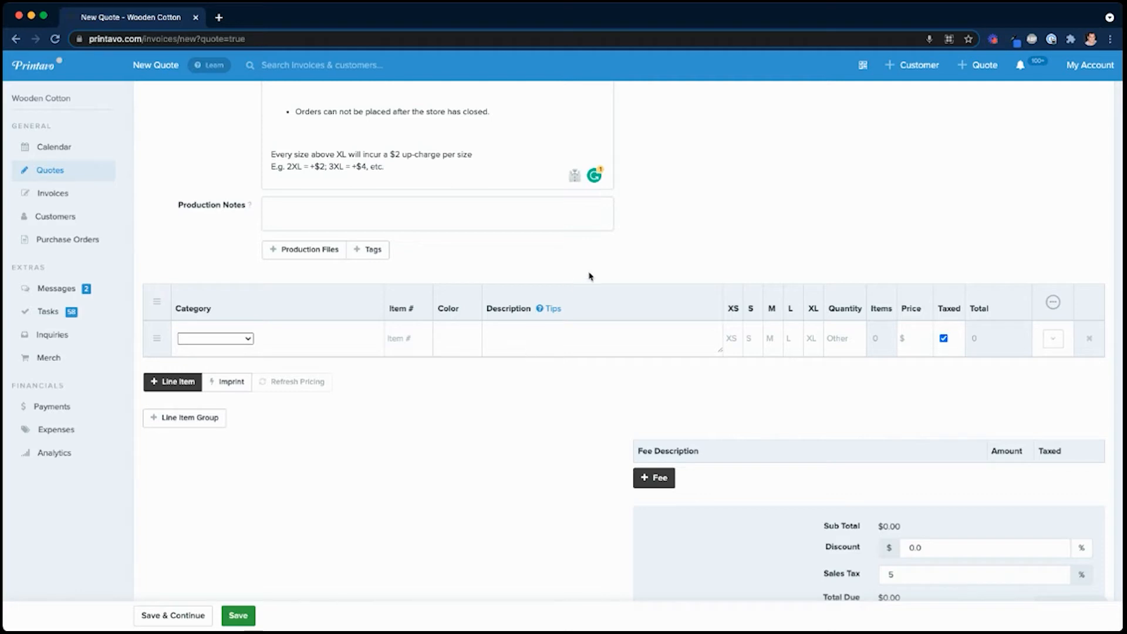
left_click(526, 330)
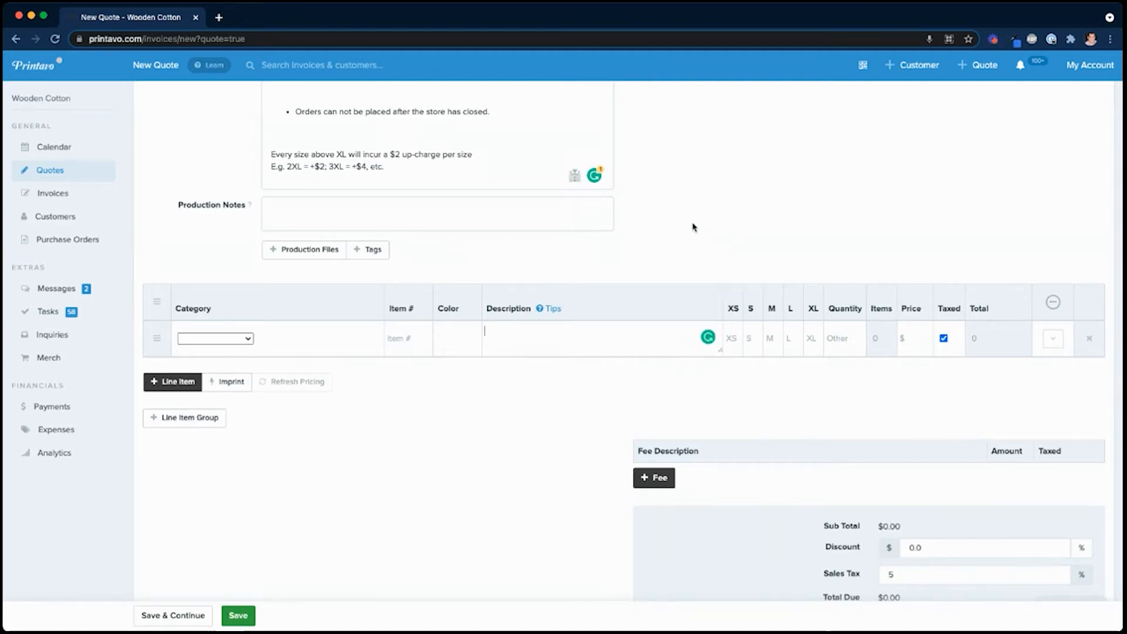
scroll(693, 227, "up", 2)
scroll(692, 227, "down", 3)
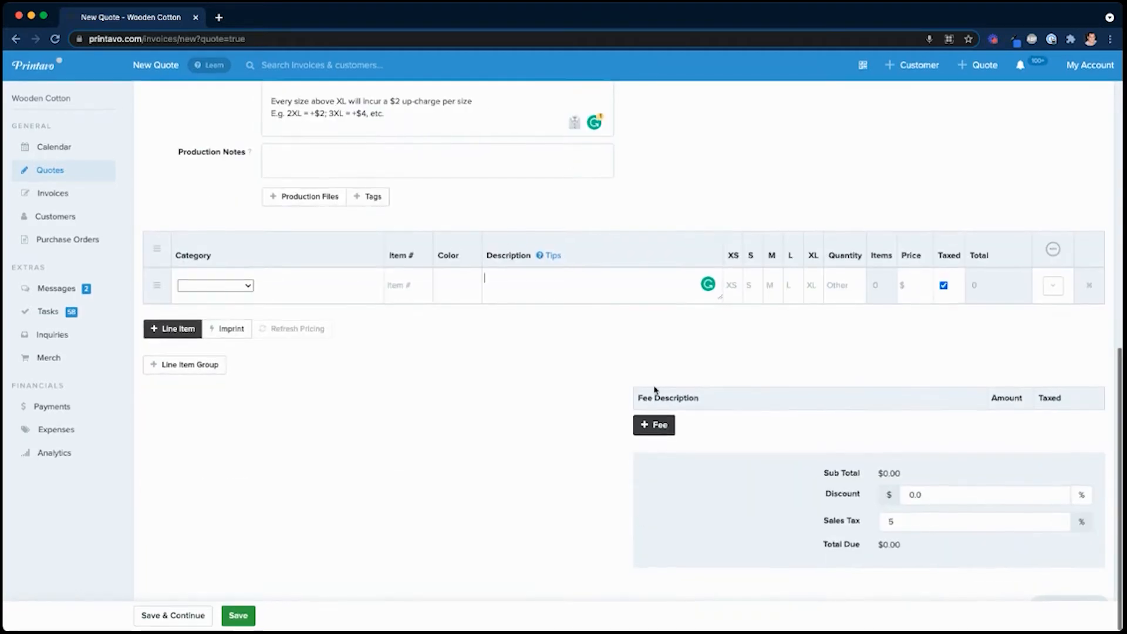
scroll(571, 523, "up", 2)
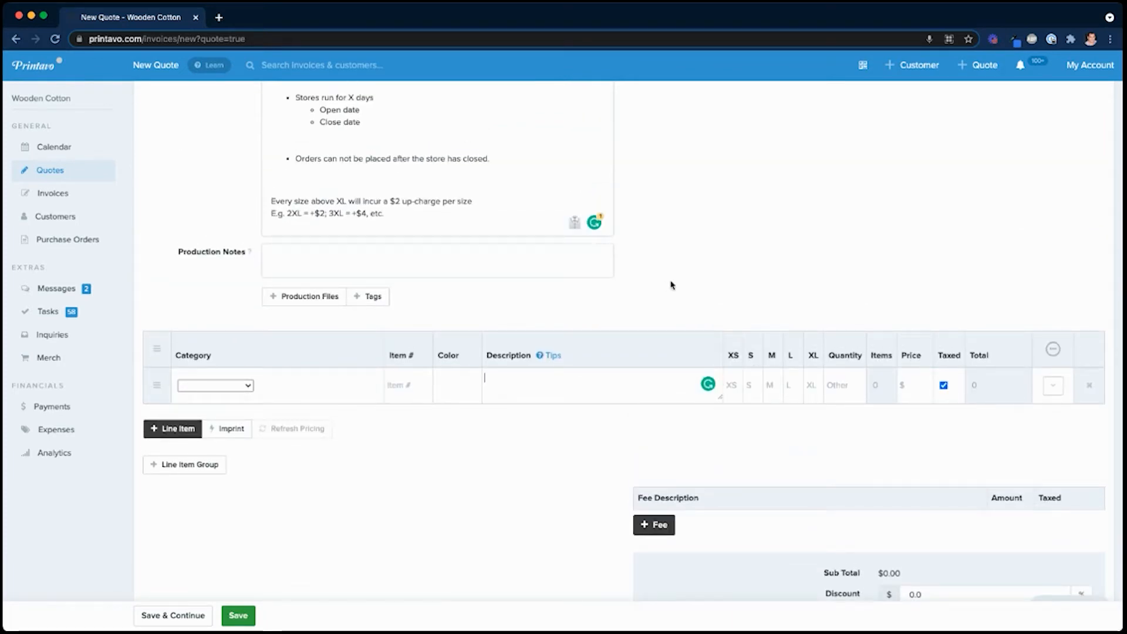
type("gildan 2000 white")
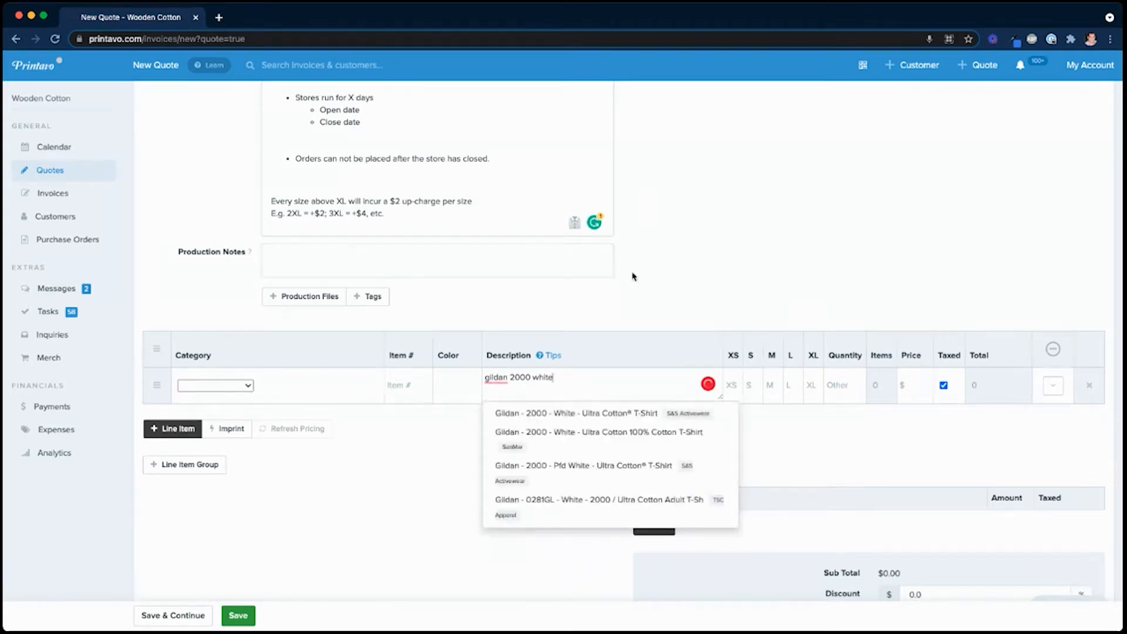
left_click(599, 414)
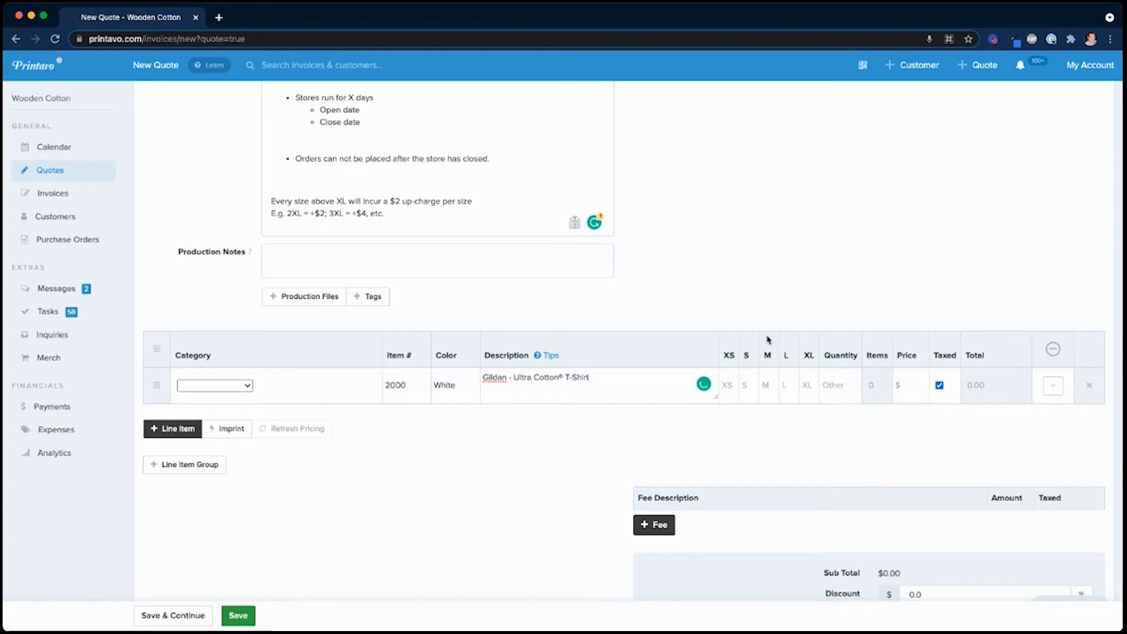
Step: Add the 2XL size column to the T-shirt line item table
left_click(1054, 349)
scroll(1016, 427, "down", 5)
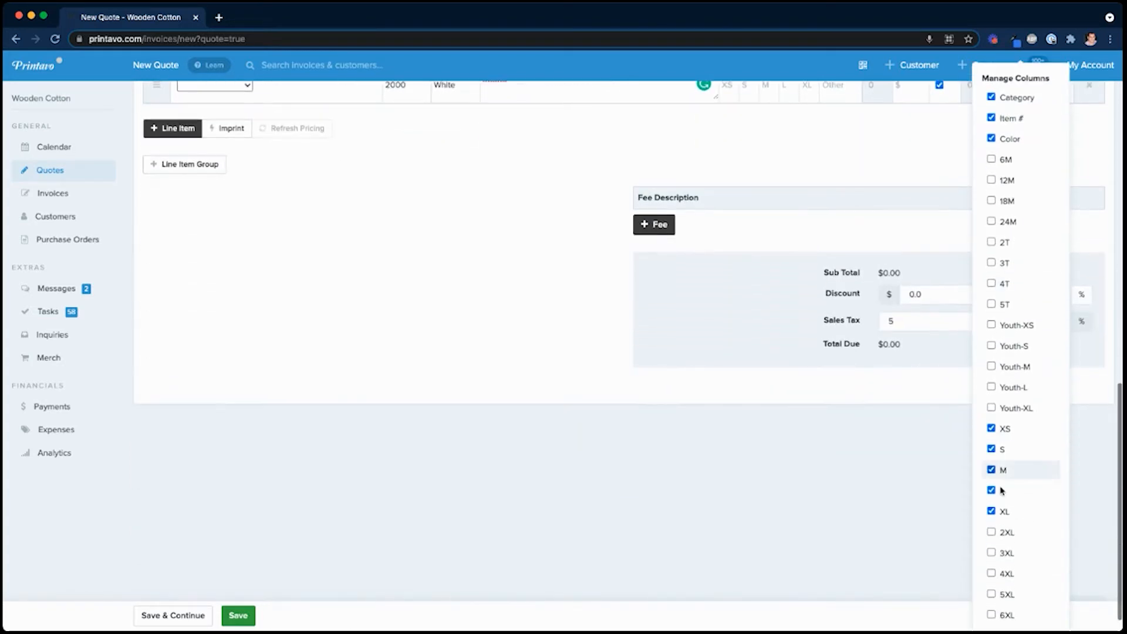
left_click(992, 532)
scroll(849, 513, "up", 4)
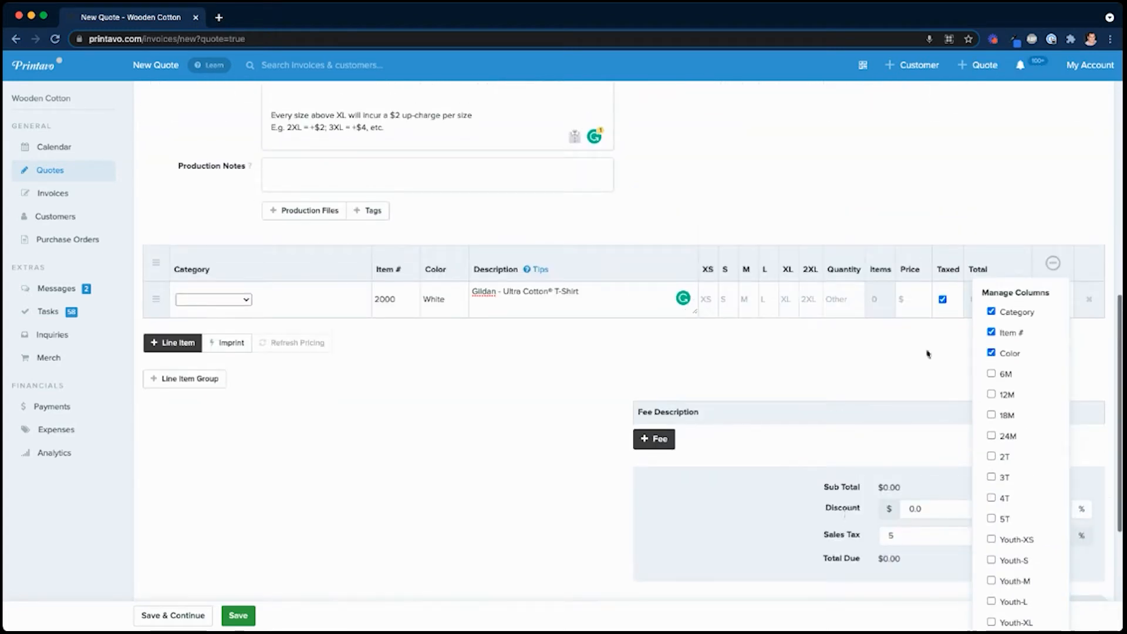
left_click(790, 363)
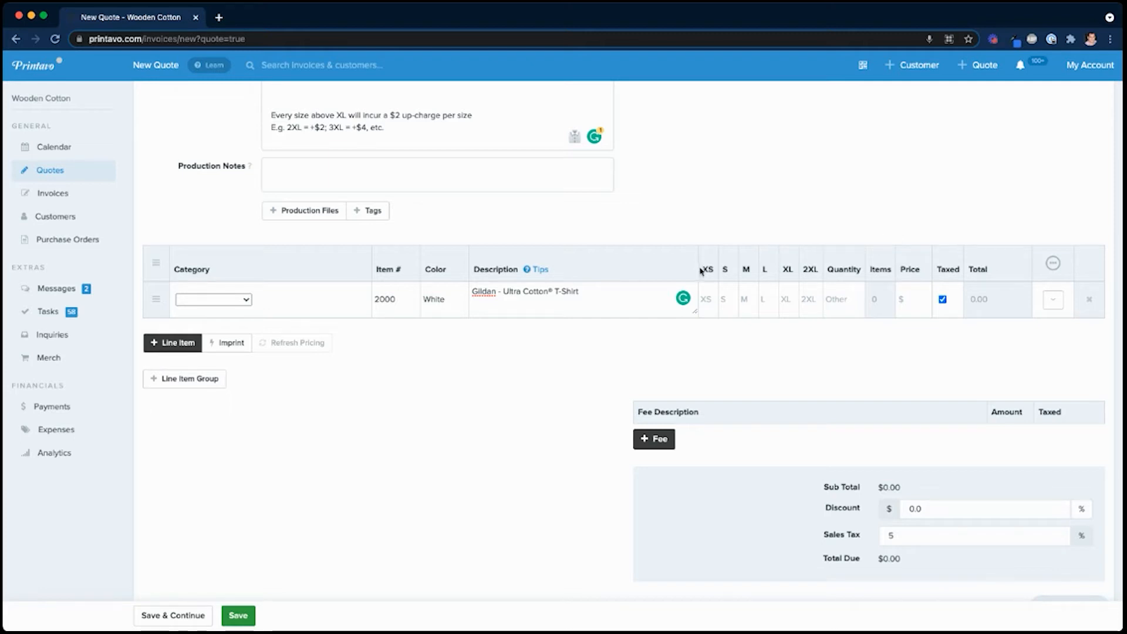
left_click_drag(701, 270, 821, 270)
left_click(958, 214)
Step: Duplicate the Gildan 2000 T-shirt line item to get a separate line for 2XL
left_click(1055, 301)
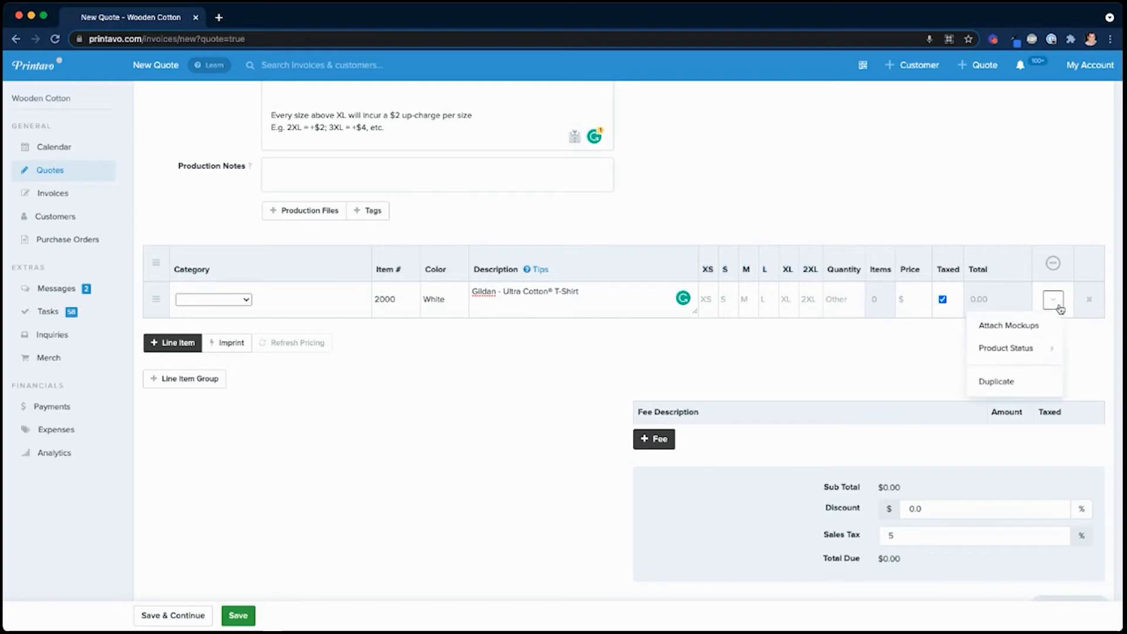
left_click(996, 382)
left_click_drag(704, 268, 827, 271)
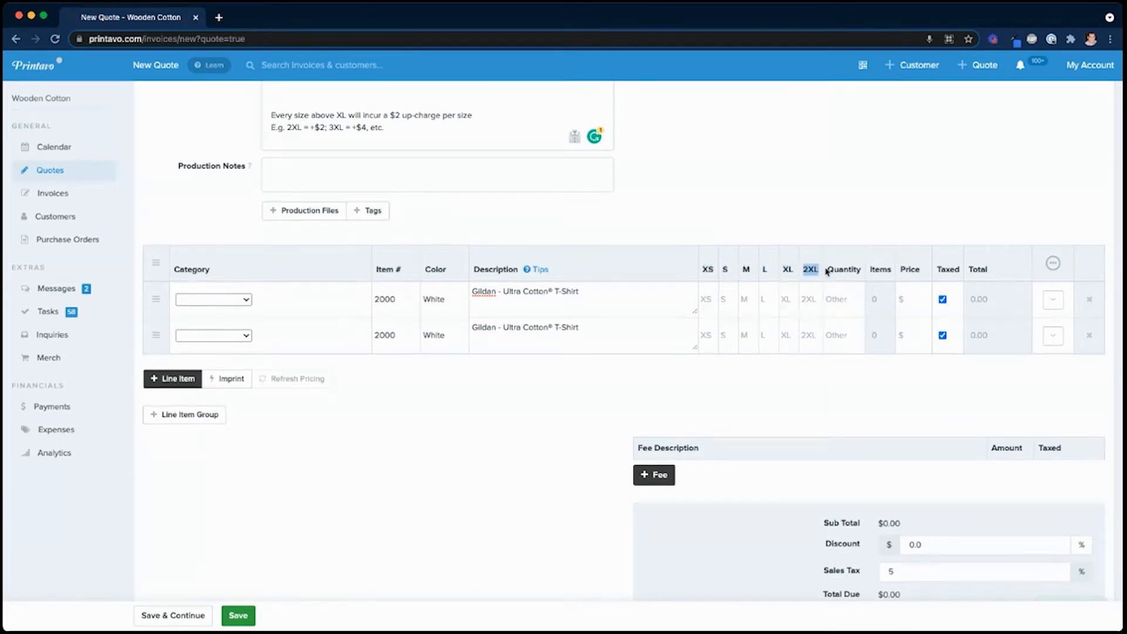
left_click(811, 191)
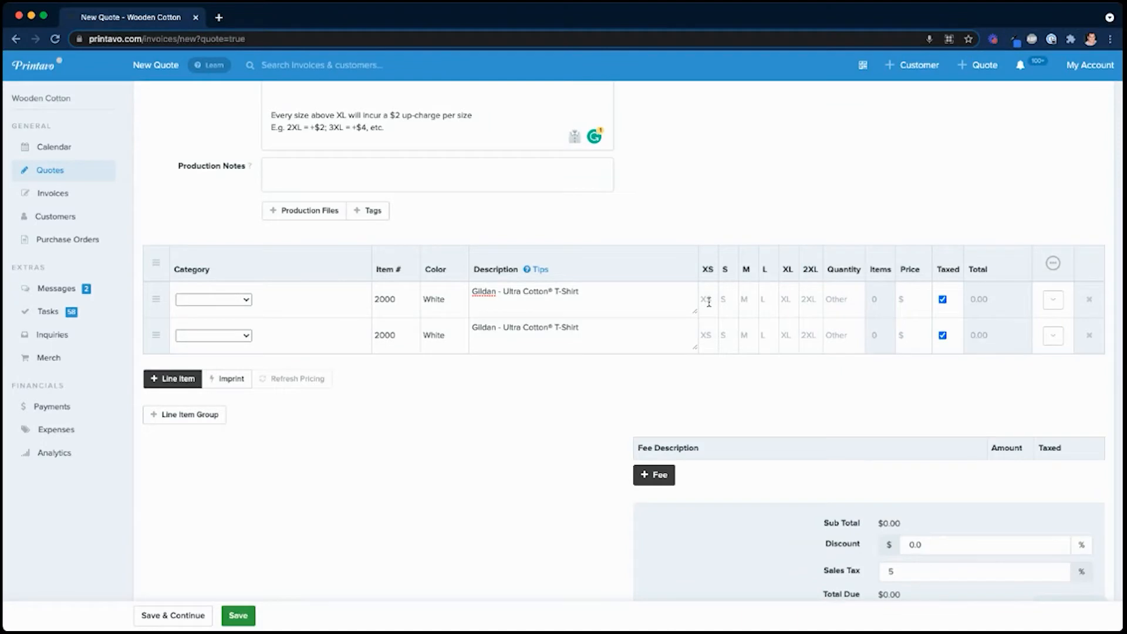
Step: Enter quantity 1 for each size XS to XL at a price of 20 on the first T-shirt line, and 1 for 2XL on the duplicate
key("Return")
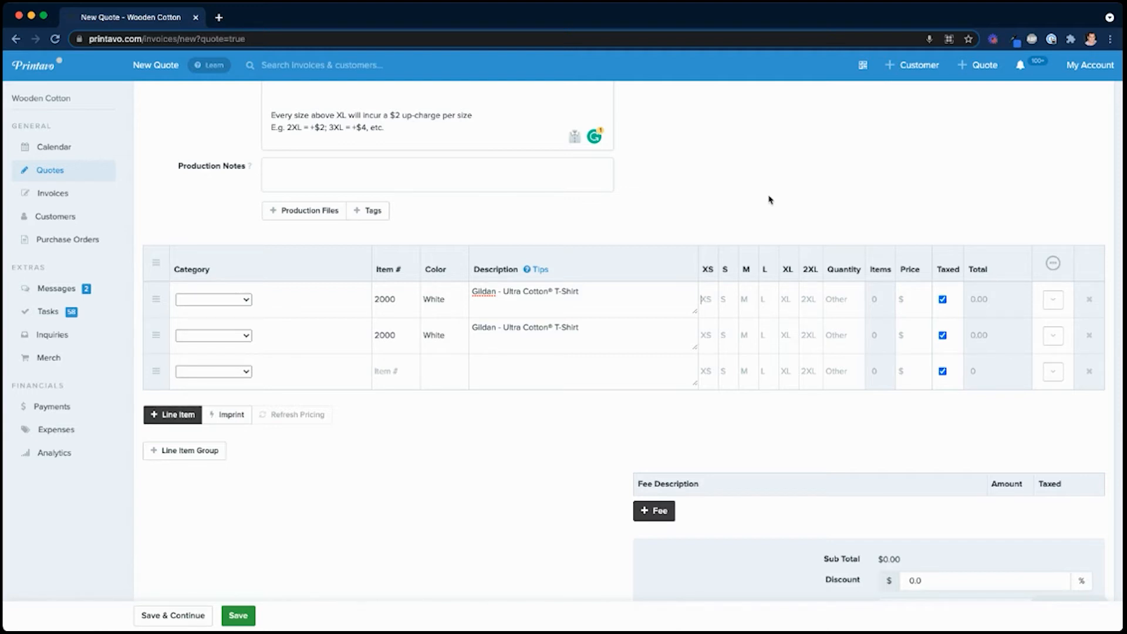
type("1")
left_click(726, 300)
type("1")
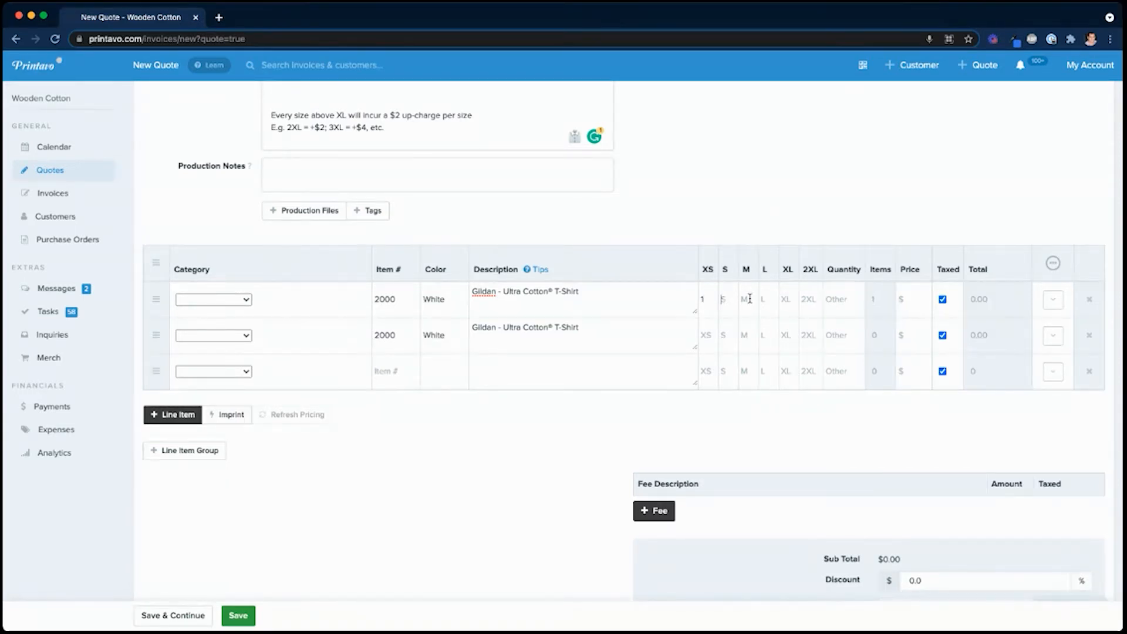
type("1")
left_click(772, 299)
type("1")
left_click(788, 300)
type("11")
Step: Set the price of the 2XL T-shirt line to 22 and check both lines' quantities and prices
left_click(917, 338)
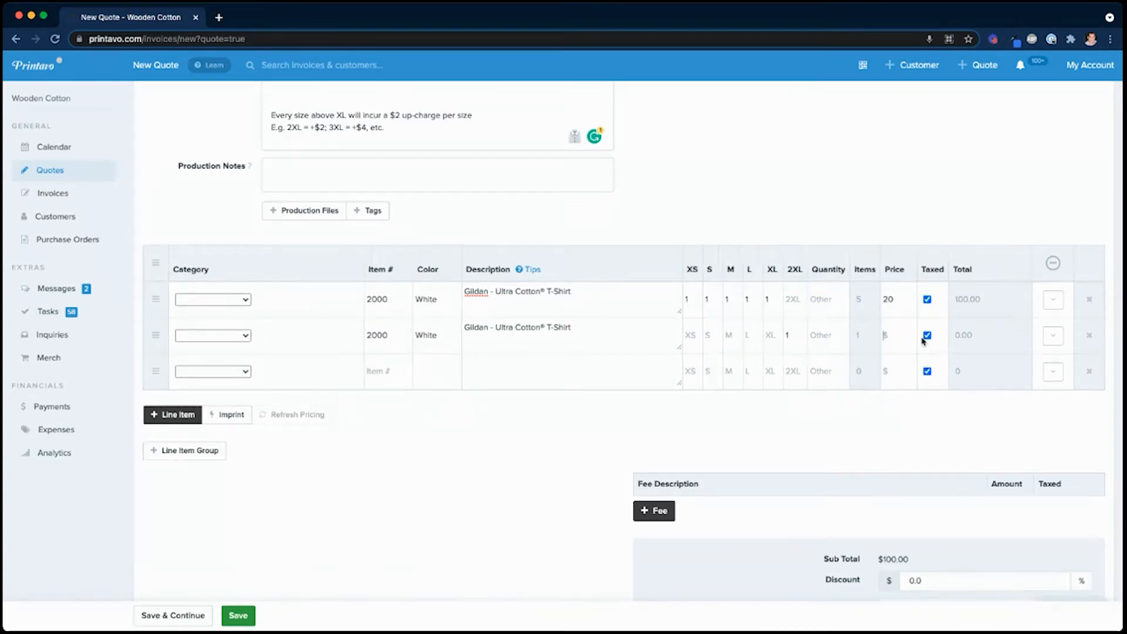
type("22")
left_click(698, 296)
double_click(694, 297)
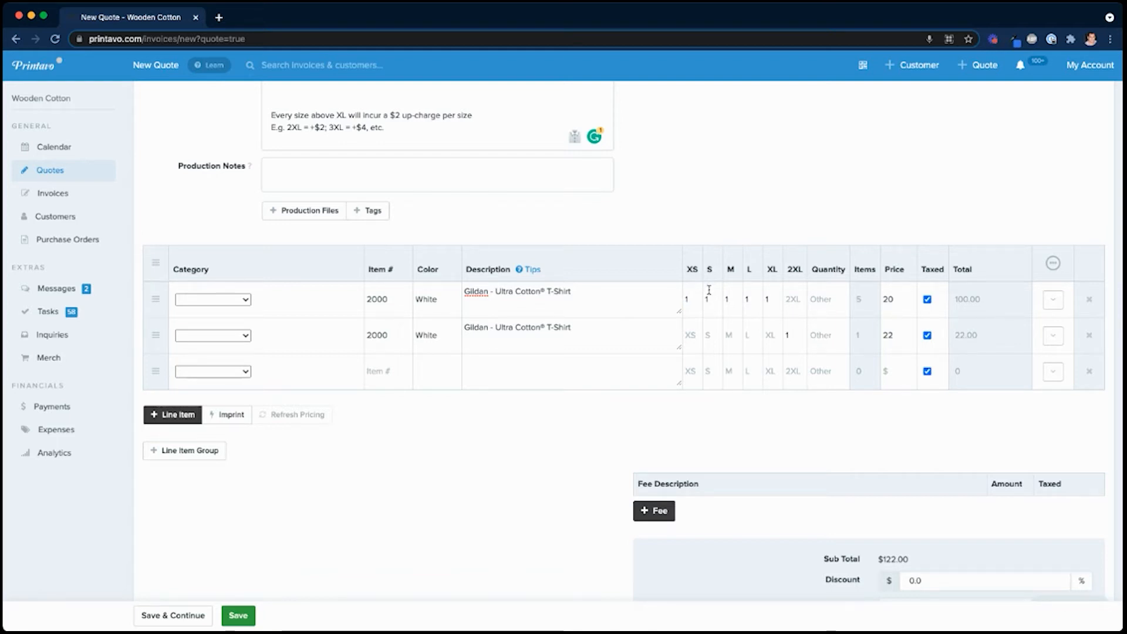
left_click(755, 299)
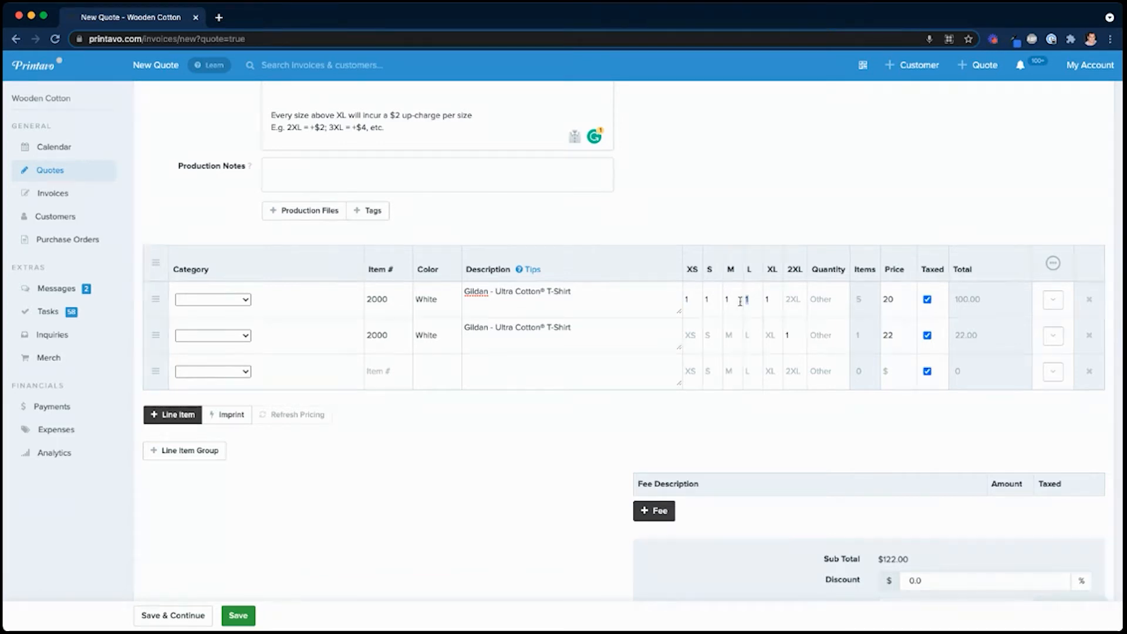
left_click(897, 300)
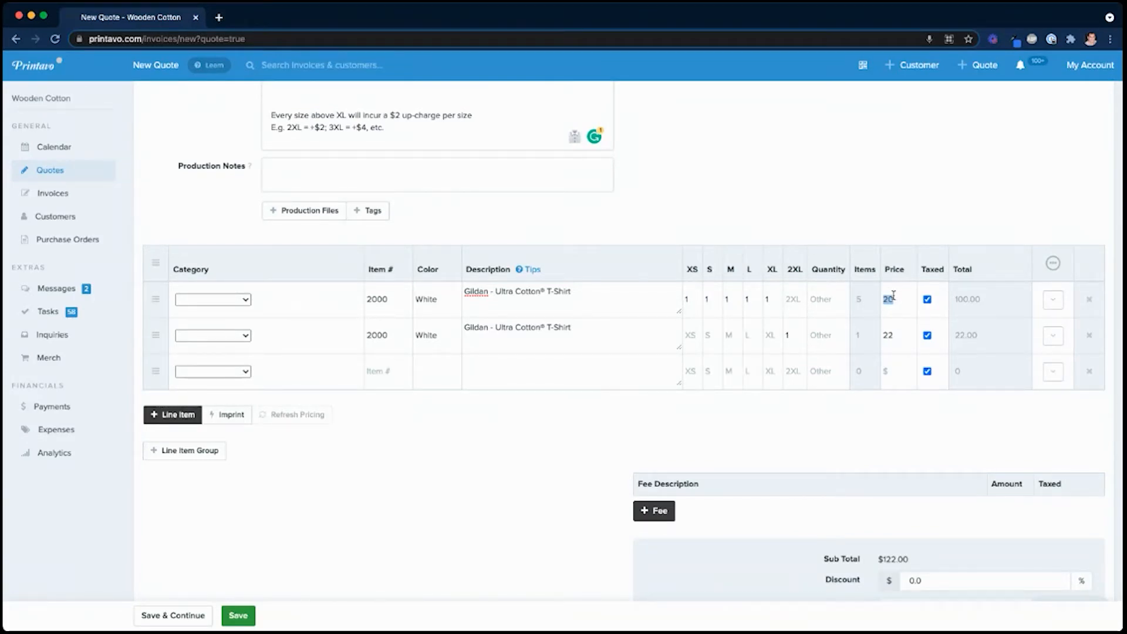
left_click(907, 337)
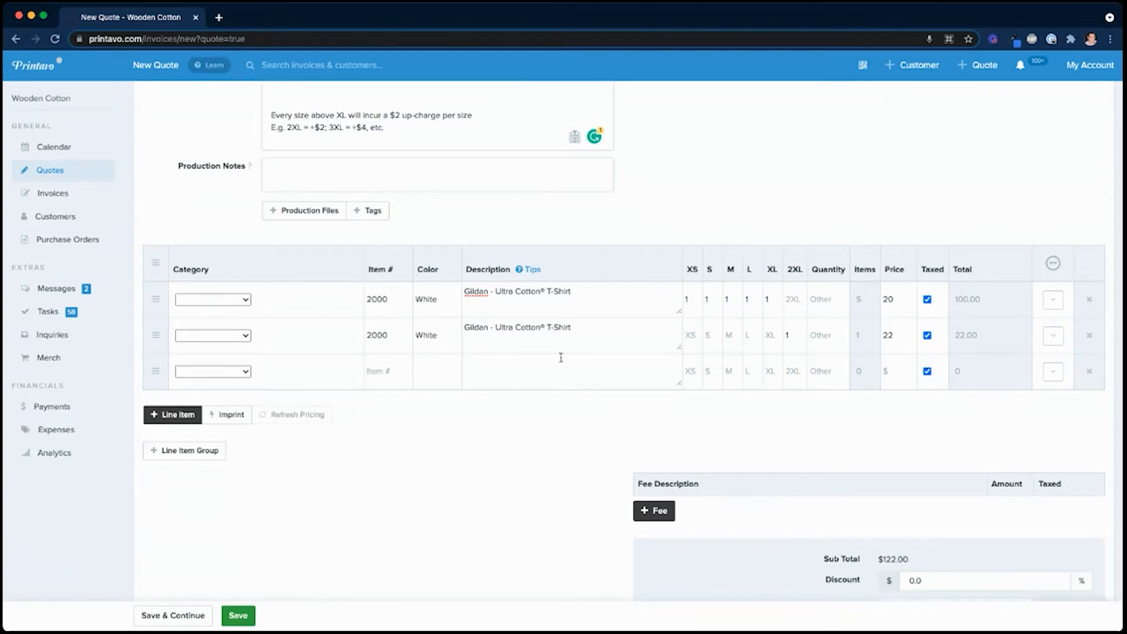
Step: Attach the image tshirt.jpeg as a mockup to the 2XL T-shirt line item
left_click(1053, 339)
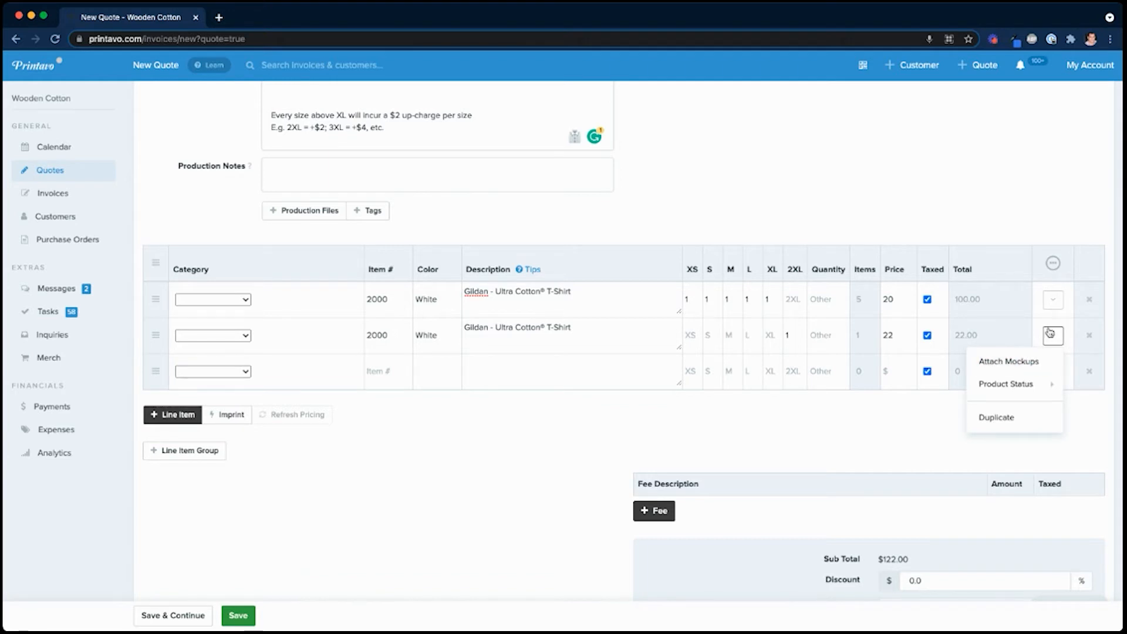
left_click(1009, 363)
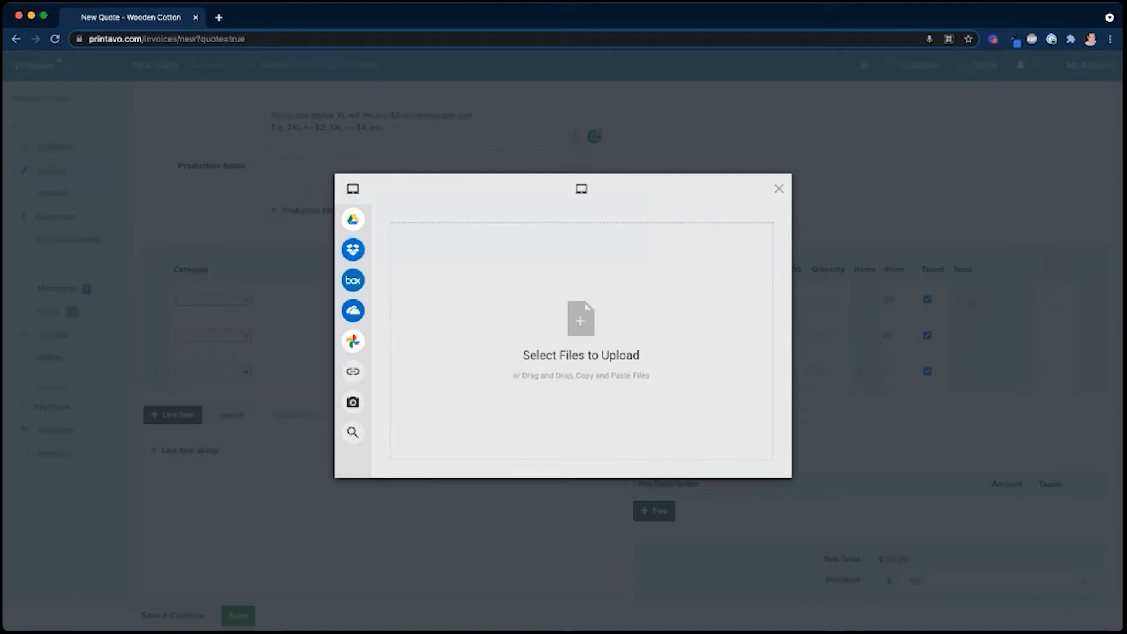
left_click_drag(726, 365, 651, 325)
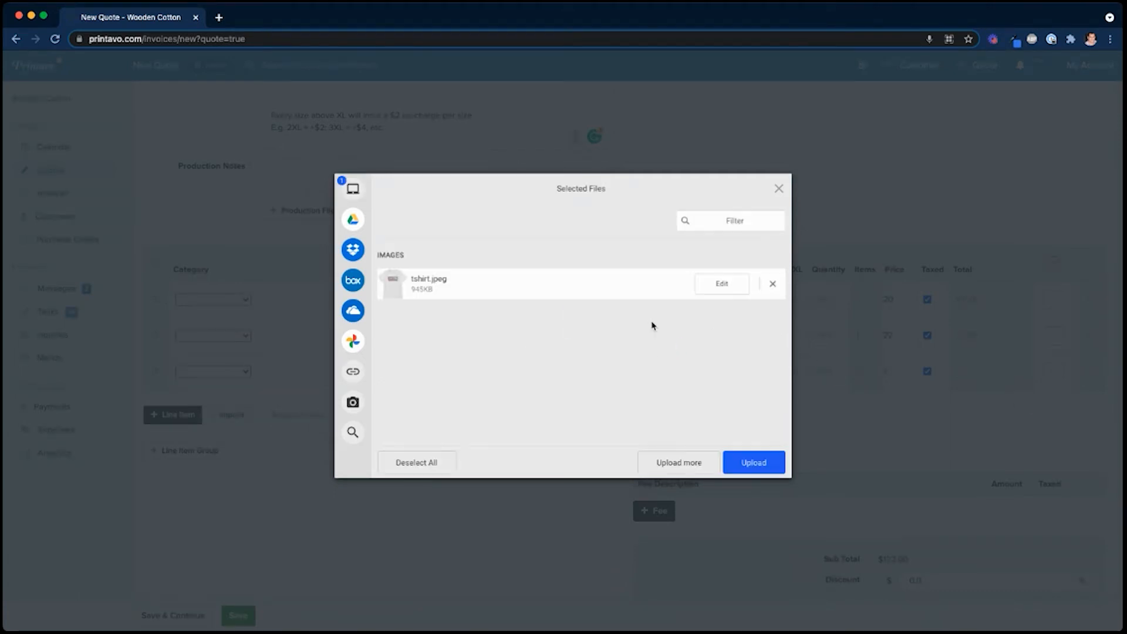
left_click(753, 462)
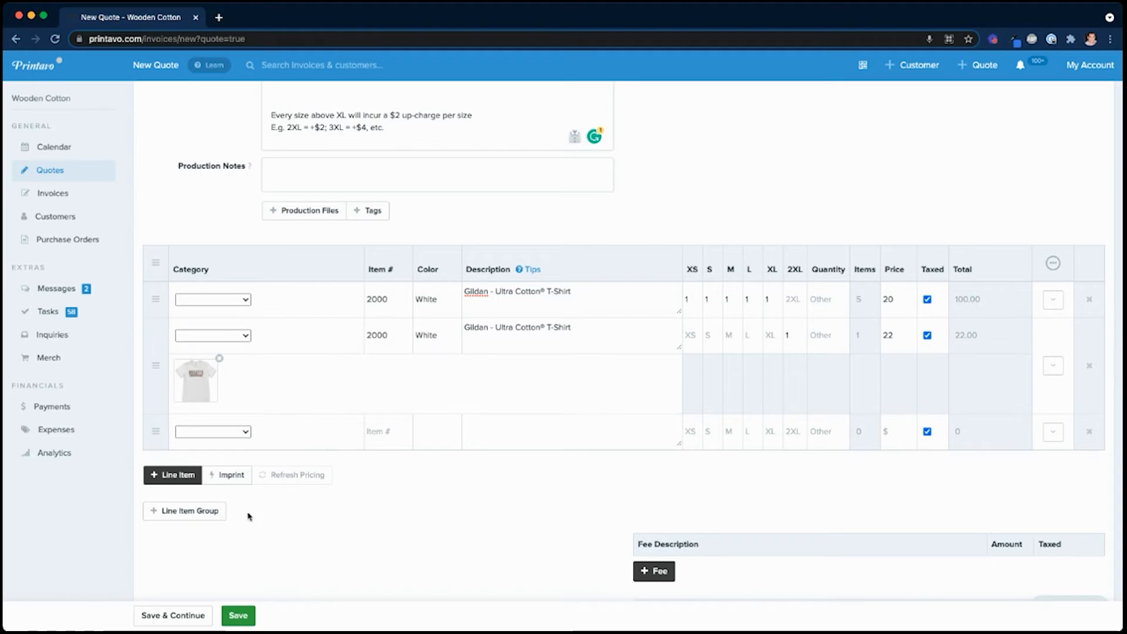
Step: Add a second line item group and fill its line with the white A4 (MO) W245AR NW4245 Hoodie, found by searching "hoodie white"
left_click(208, 517)
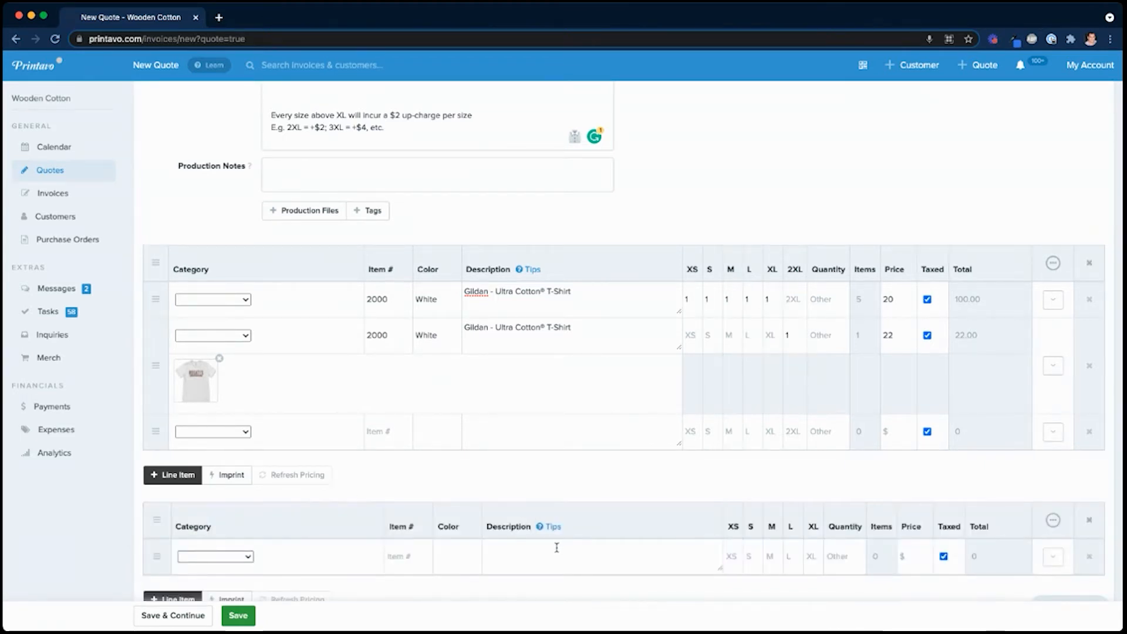
left_click(541, 557)
type("ho")
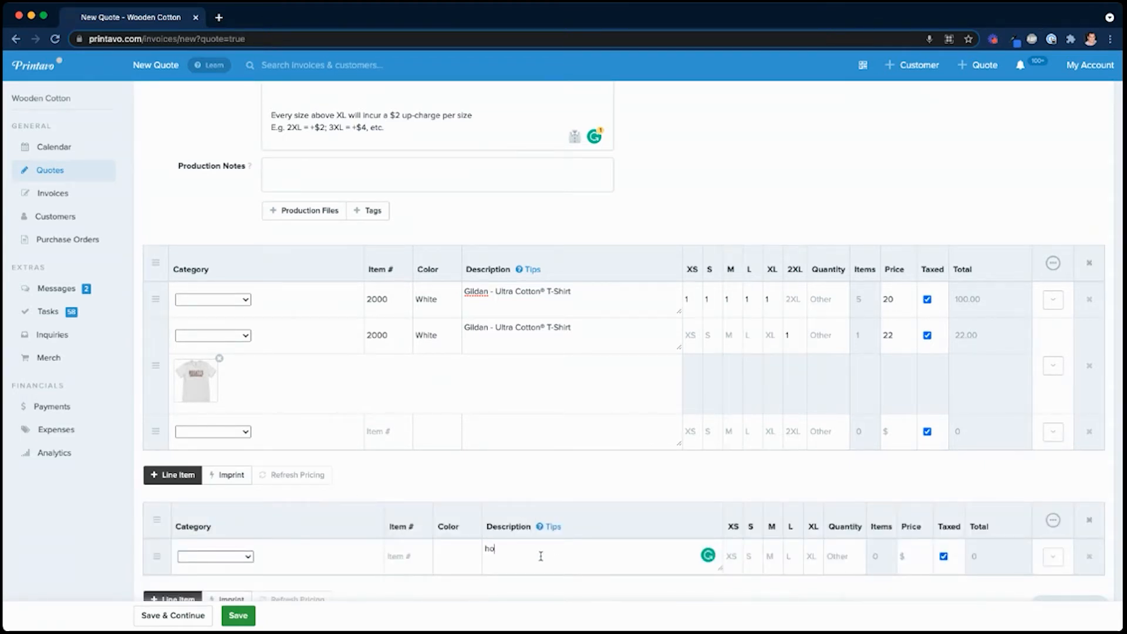
type("odie white")
scroll(588, 413, "down", 5)
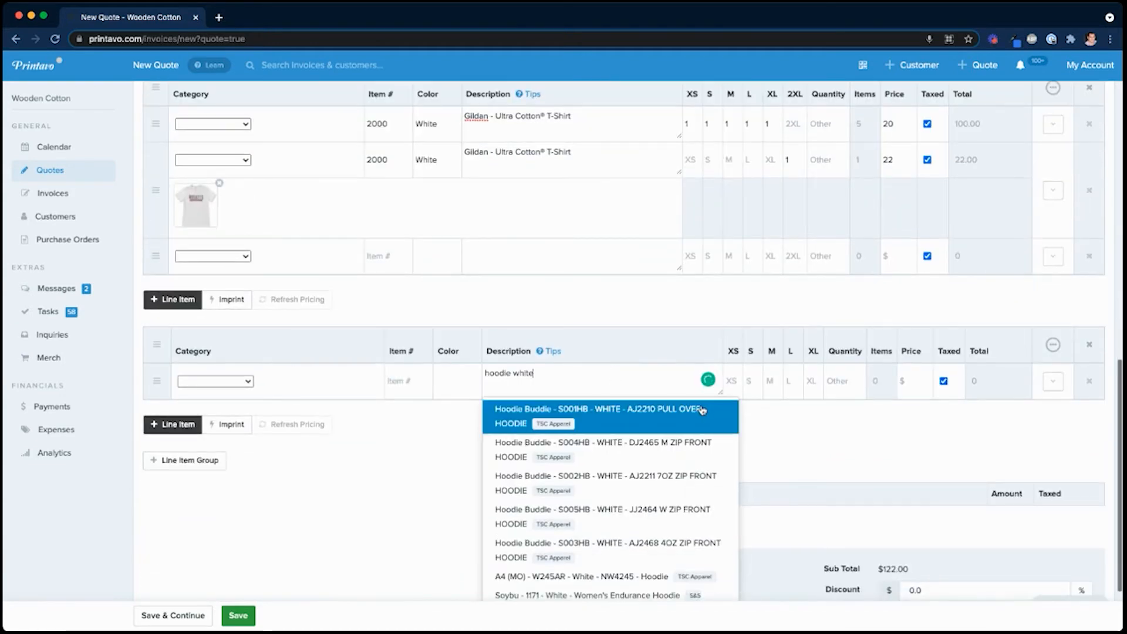
scroll(703, 409, "down", 2)
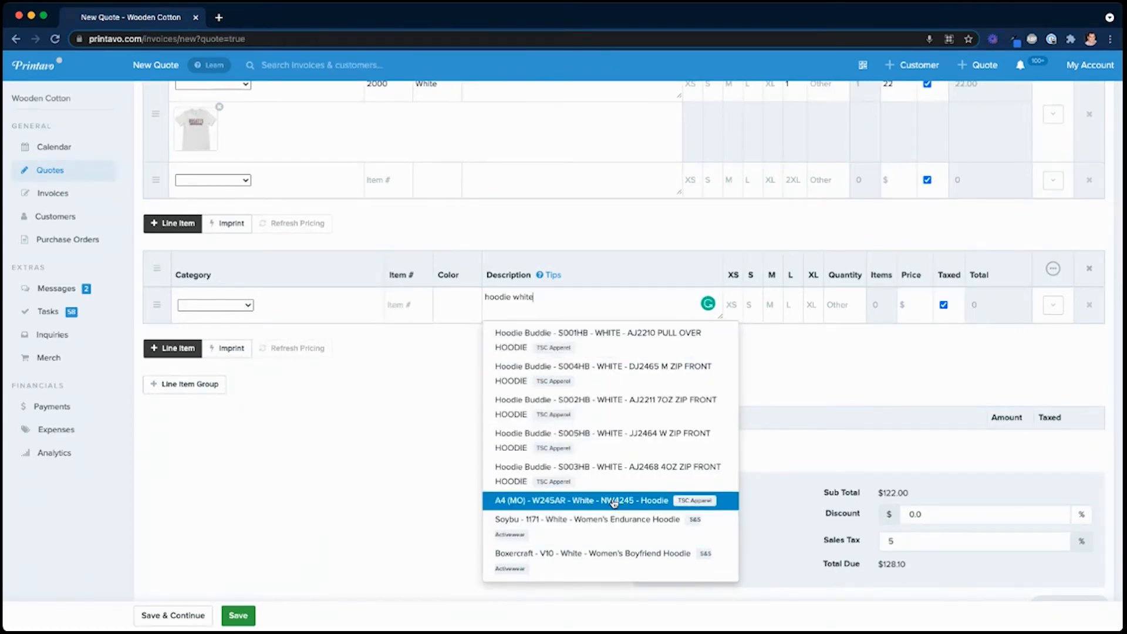
left_click(611, 504)
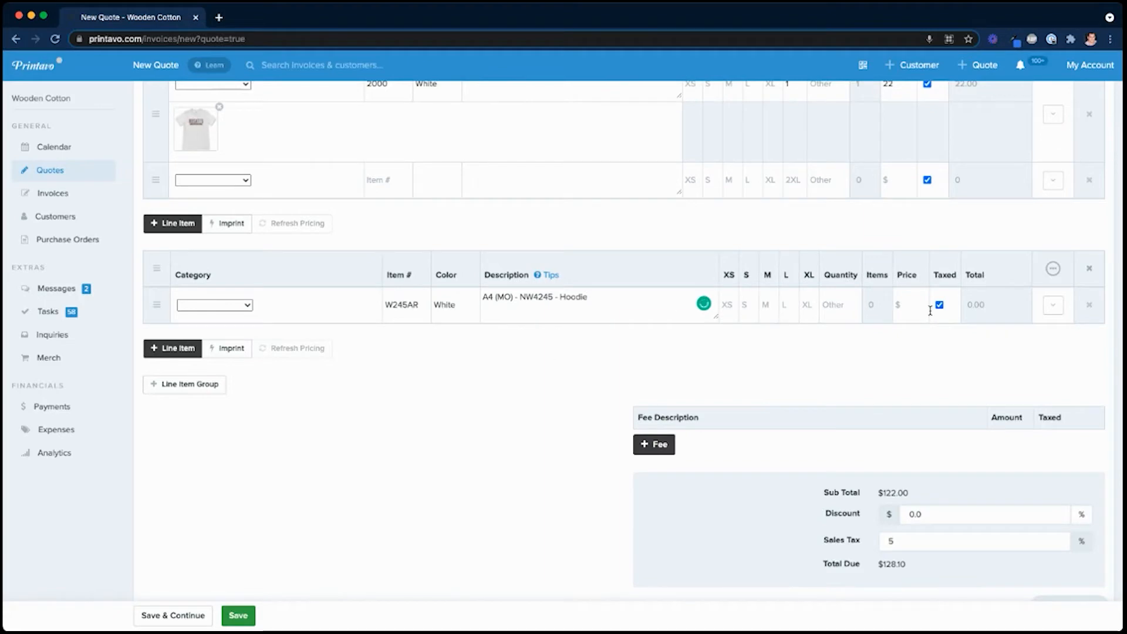
Step: Add the 2XL and 3XL size columns to the hoodie line item group
left_click(1054, 269)
scroll(1008, 419, "down", 3)
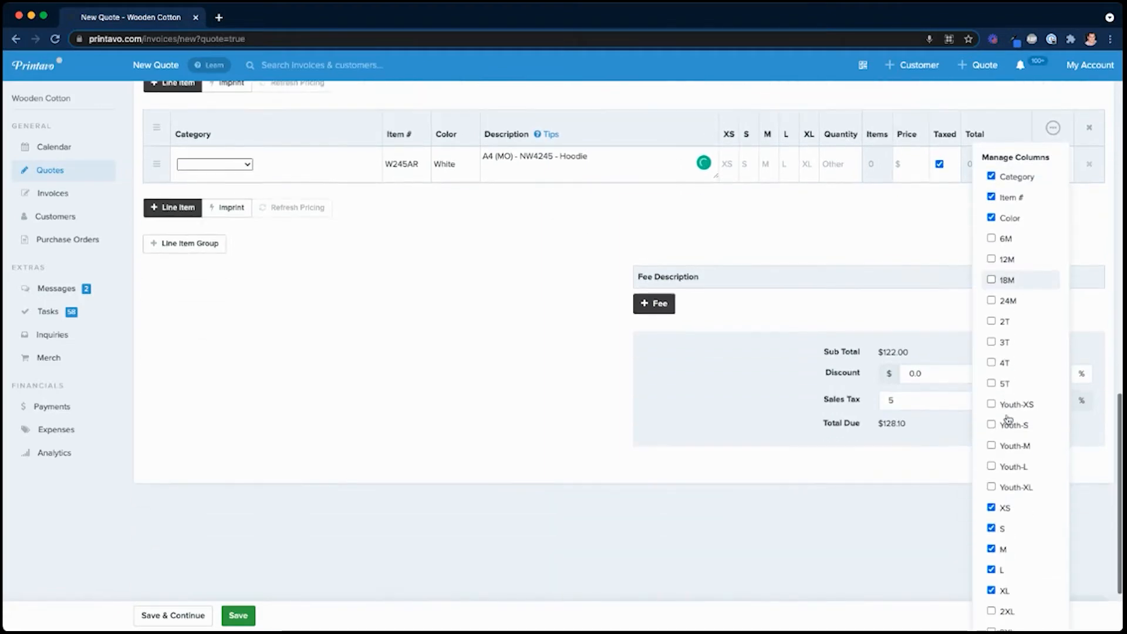
left_click(991, 570)
left_click(992, 591)
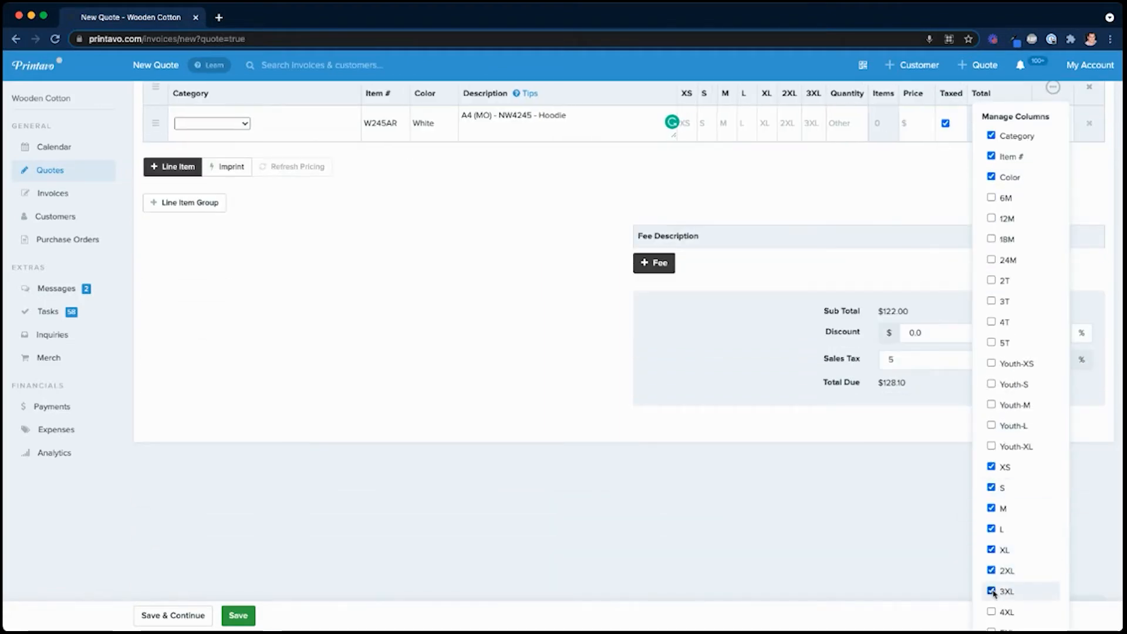
scroll(863, 334, "up", 3)
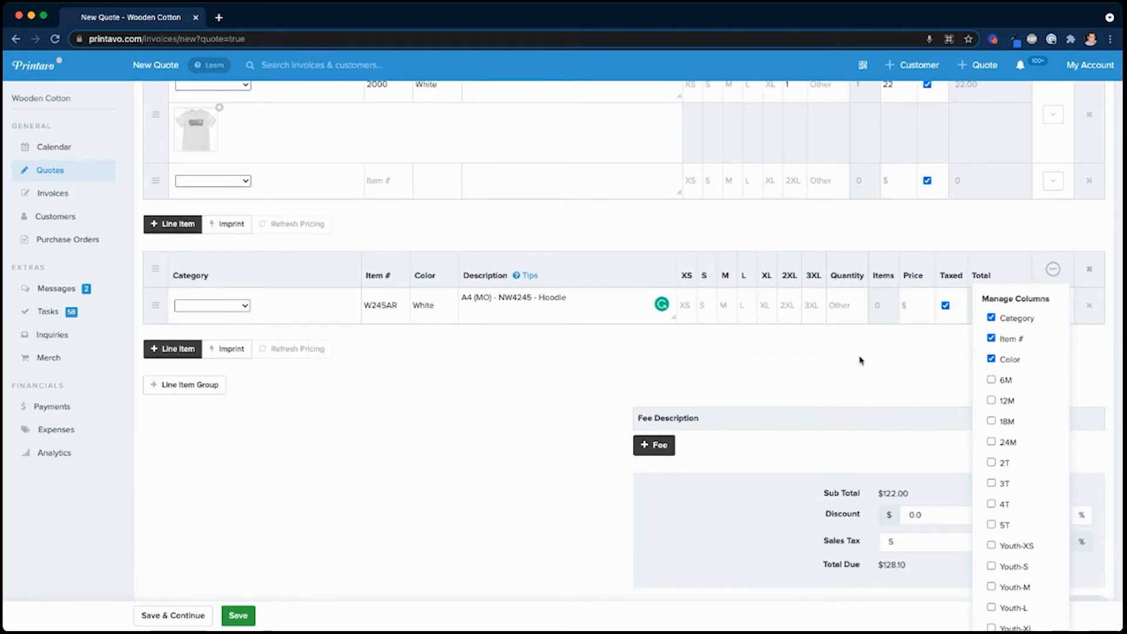
left_click_drag(679, 276, 773, 279)
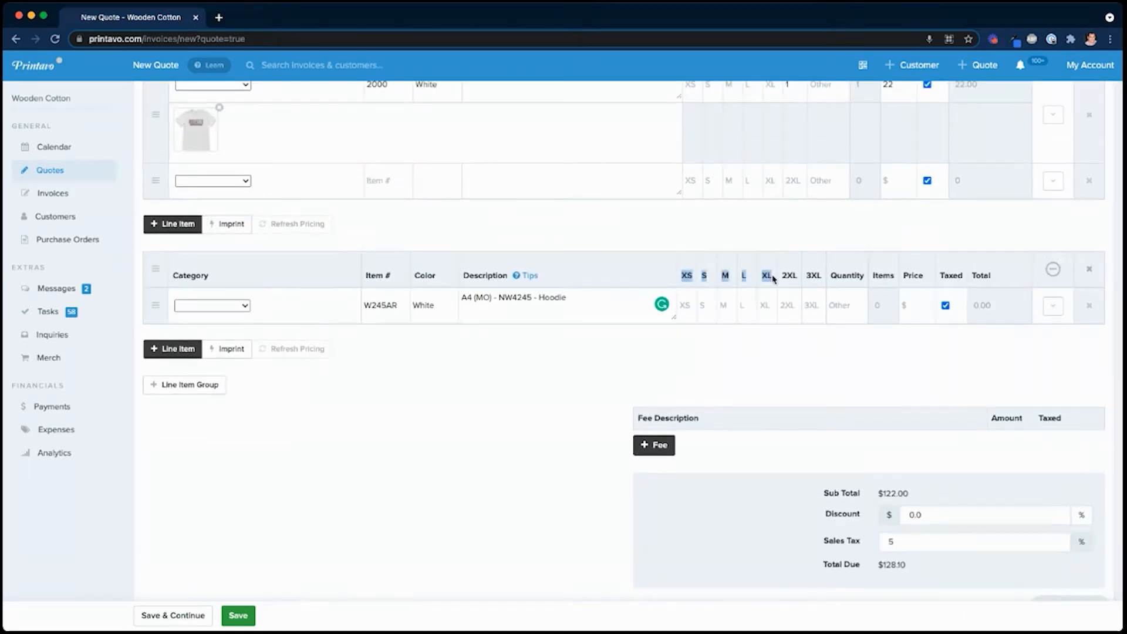
double_click(790, 275)
double_click(814, 276)
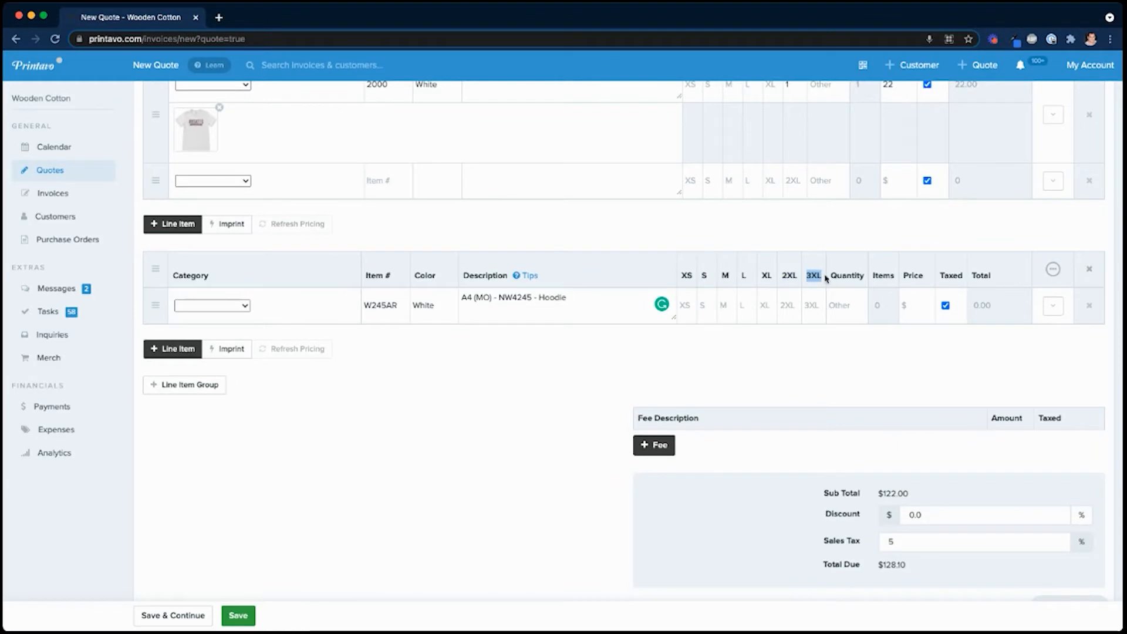
Step: Duplicate the white hoodie line item twice within its group to get three identical hoodie lines
left_click(1045, 303)
left_click(1030, 394)
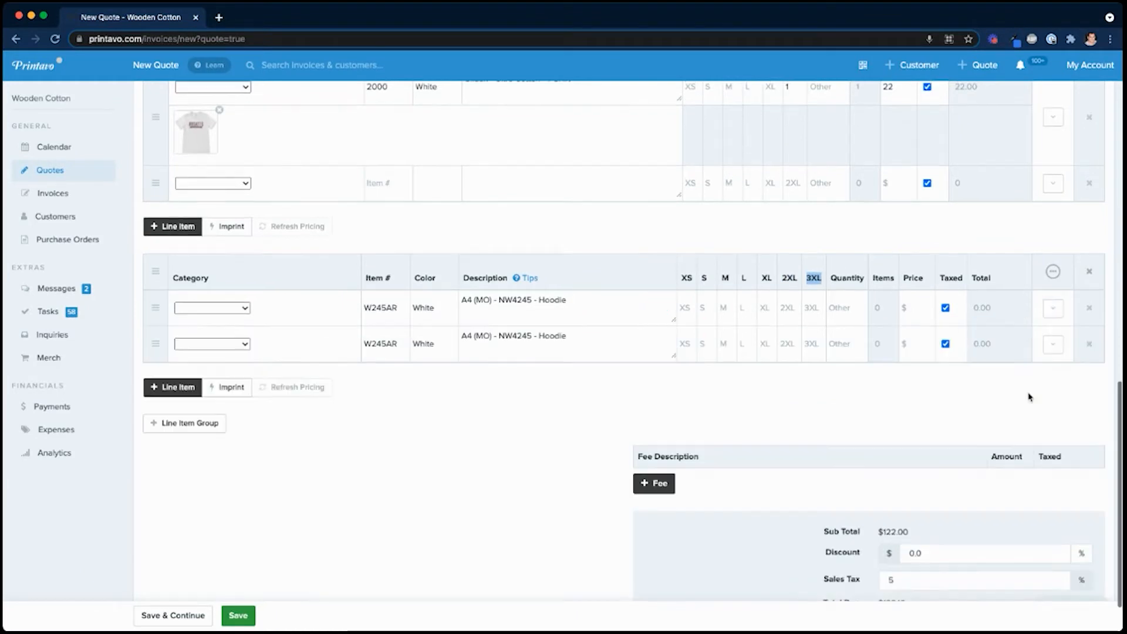
left_click(1058, 346)
left_click(1006, 421)
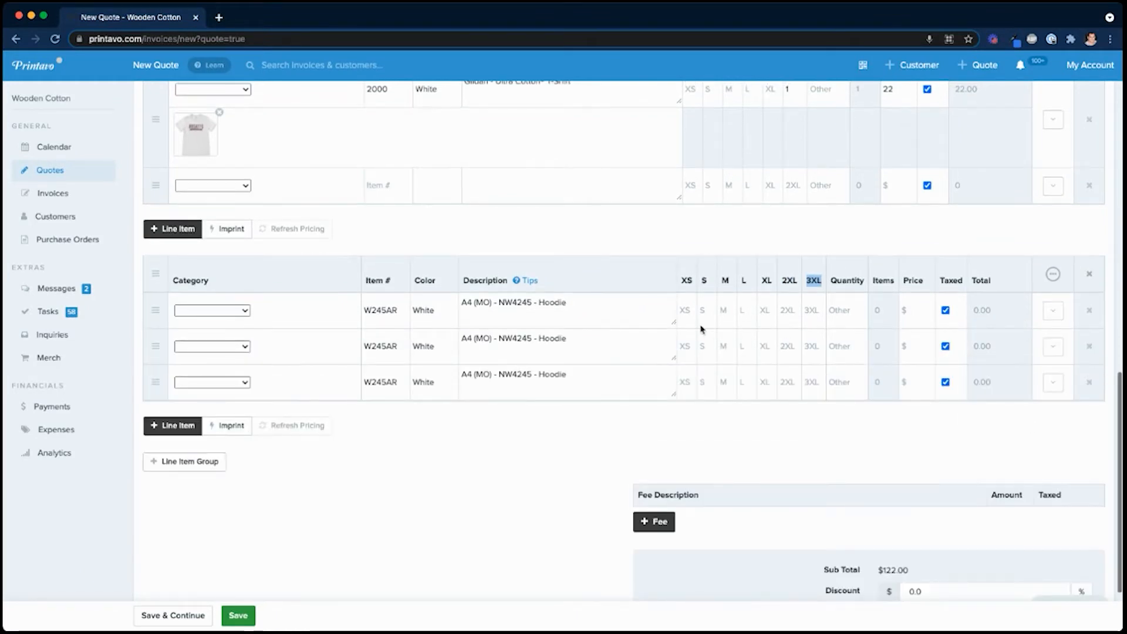
Step: Enter quantity 1 for XS through XL on the first hoodie line, 2XL on the second and 3XL on the third
type("1")
key("Tab")
type("1")
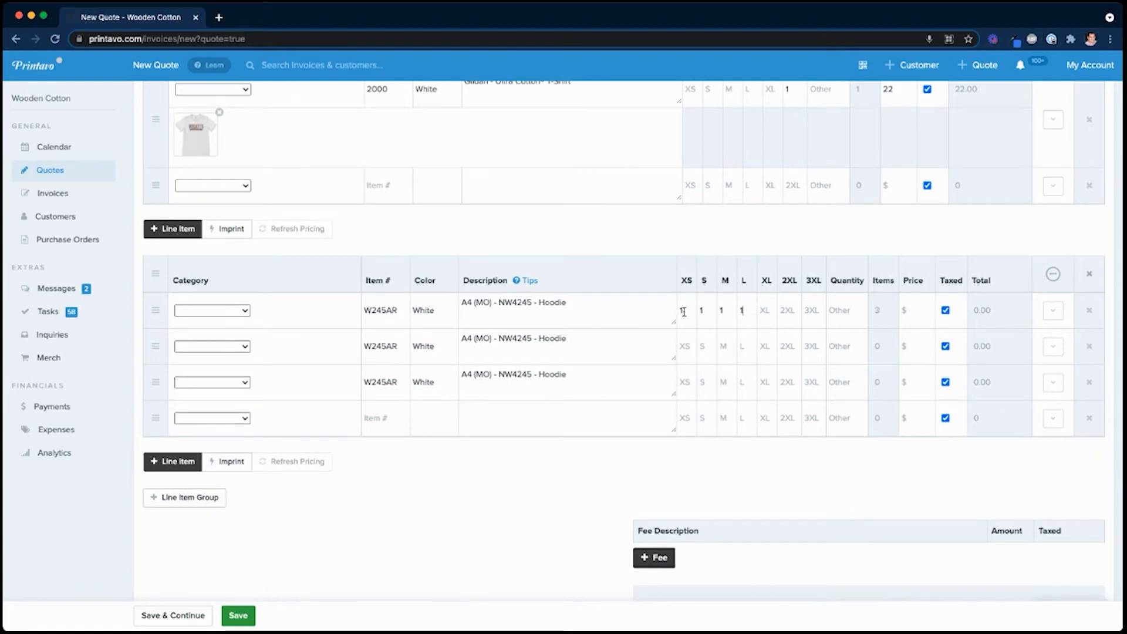
key("Tab")
type("1")
left_click(787, 348)
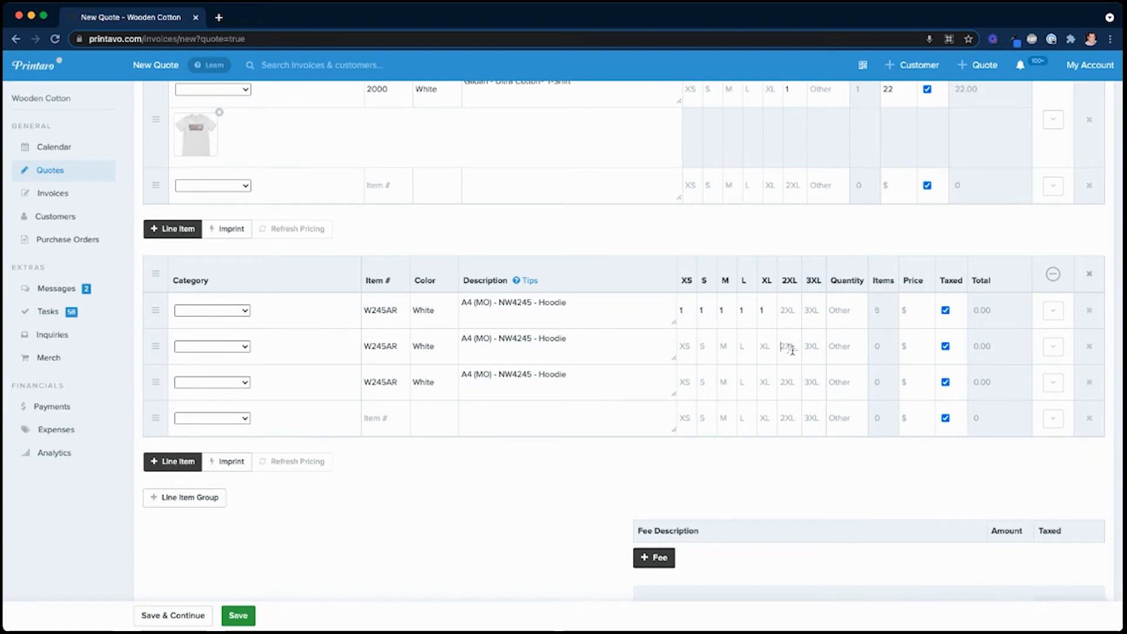
type("1")
left_click(810, 384)
type("1")
Step: Set the prices of the three hoodie lines to 30, 32 and 34 in order
type("30")
left_click(914, 346)
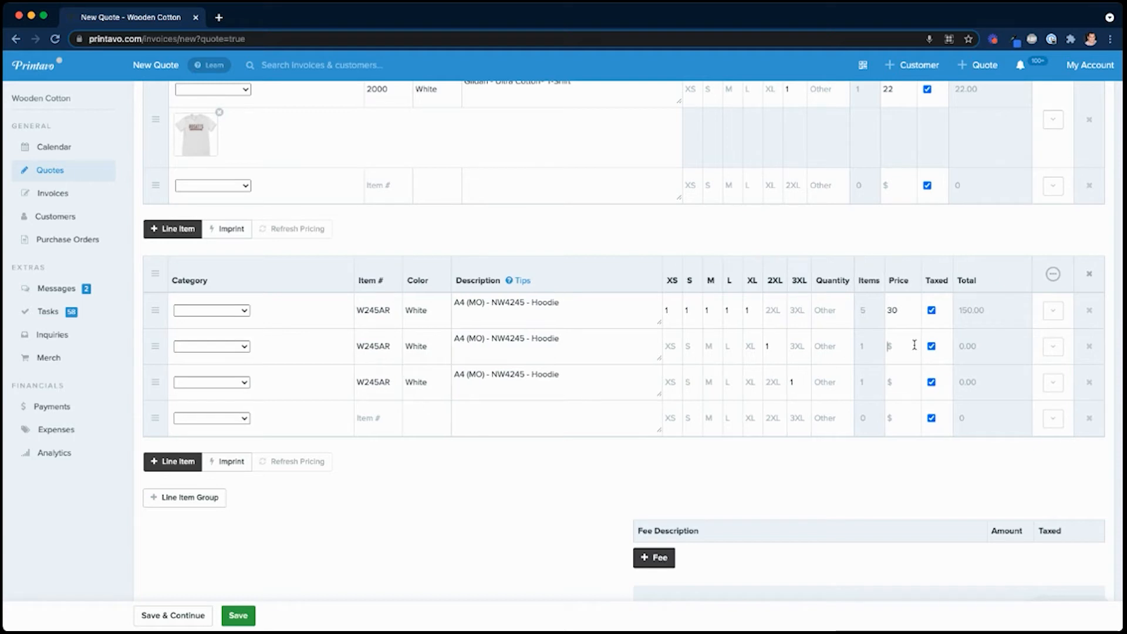
type("32")
left_click(657, 479)
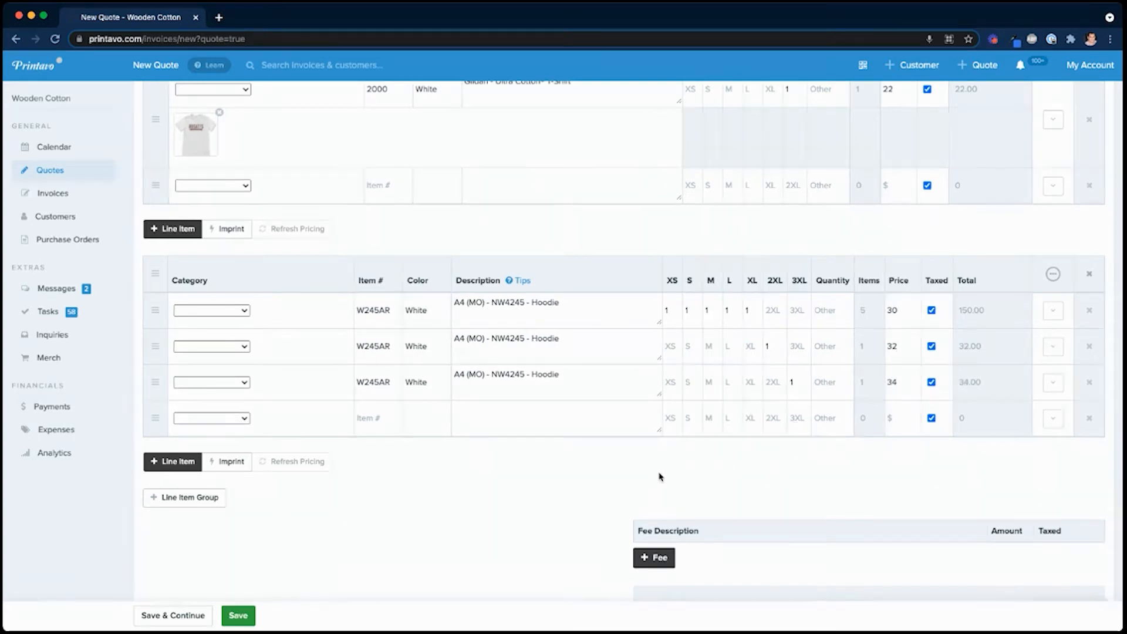
Step: Upload the hoodie image as a mockup to the 3XL hoodie line item
left_click(1053, 382)
left_click(1017, 412)
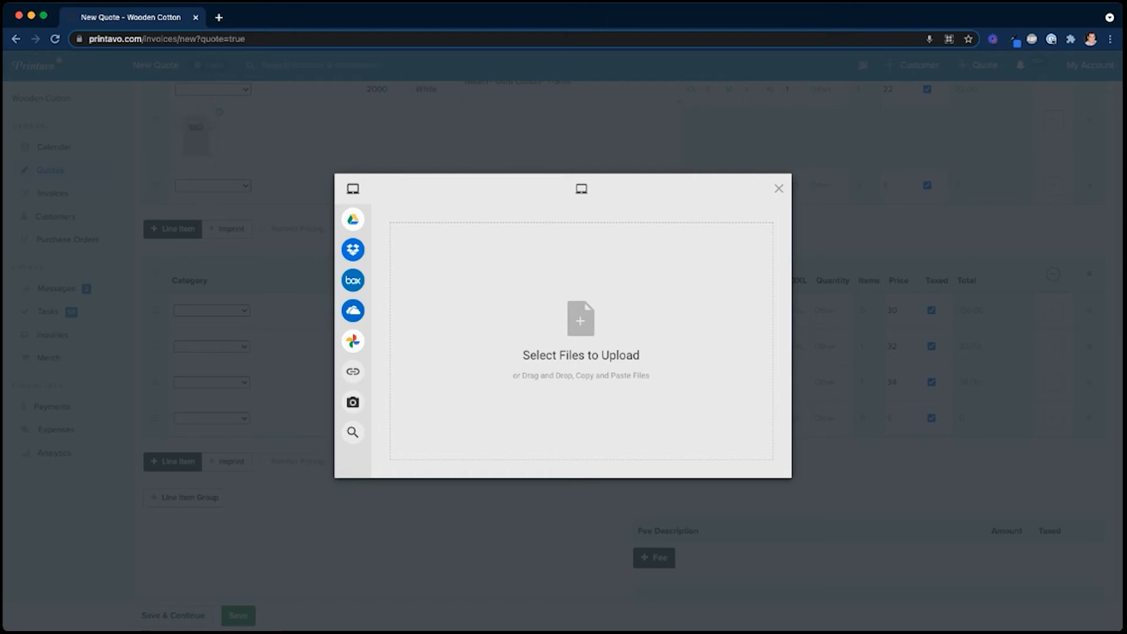
left_click_drag(1124, 329, 607, 279)
left_click(757, 459)
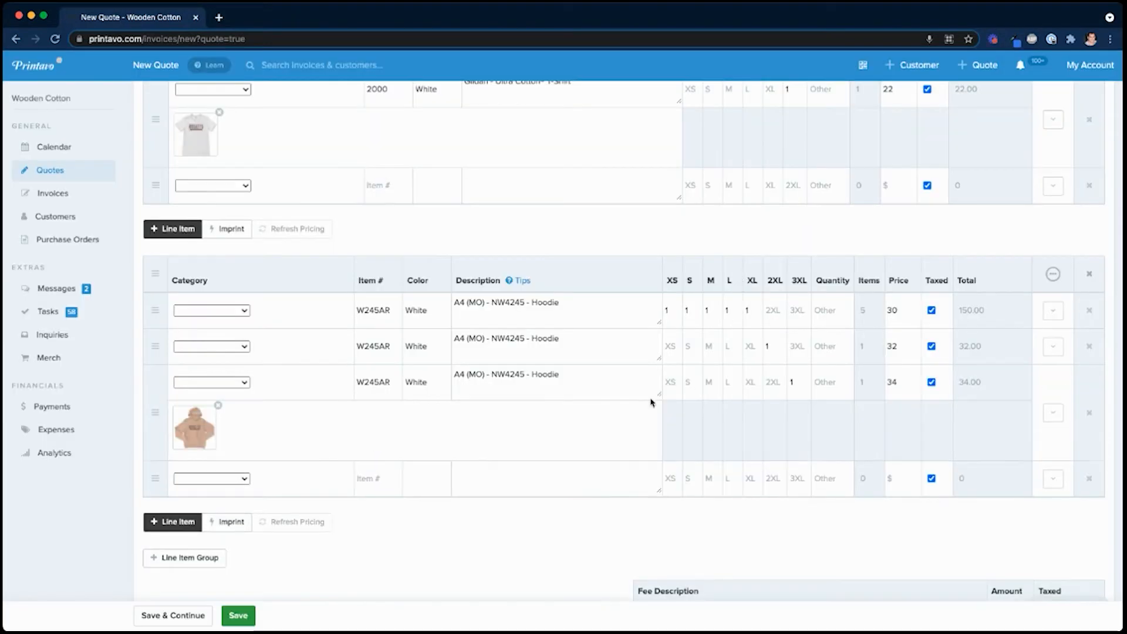
Step: Add a third line item group and fill its line with the white Qtees QTB Economical Tote Bag, searching for "tote bag white"
scroll(713, 378, "down", 3)
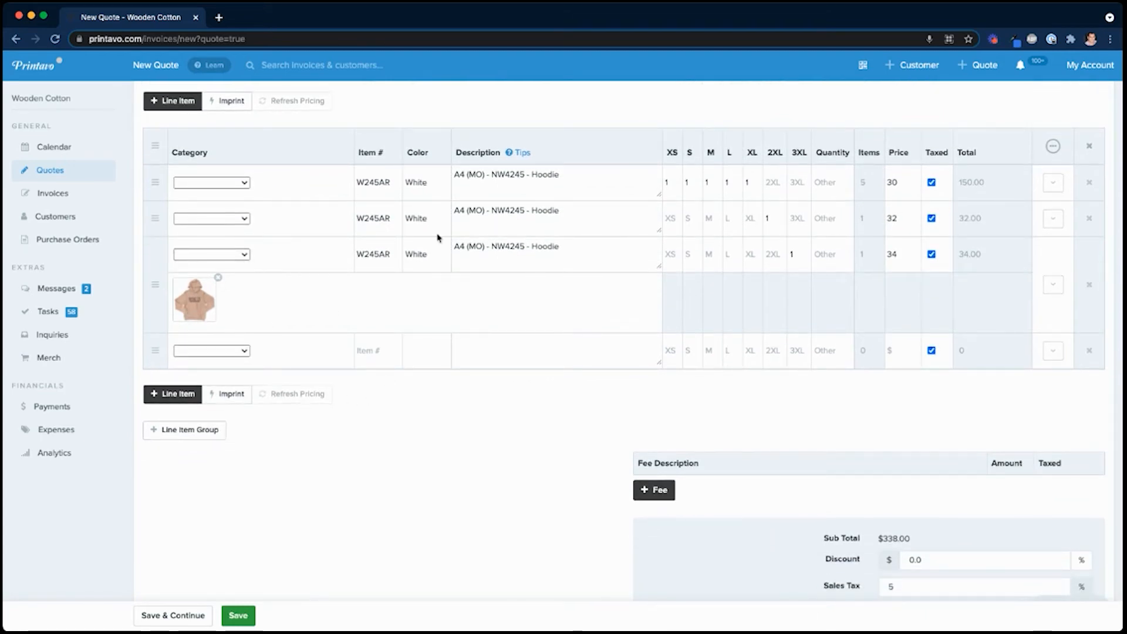
left_click(203, 430)
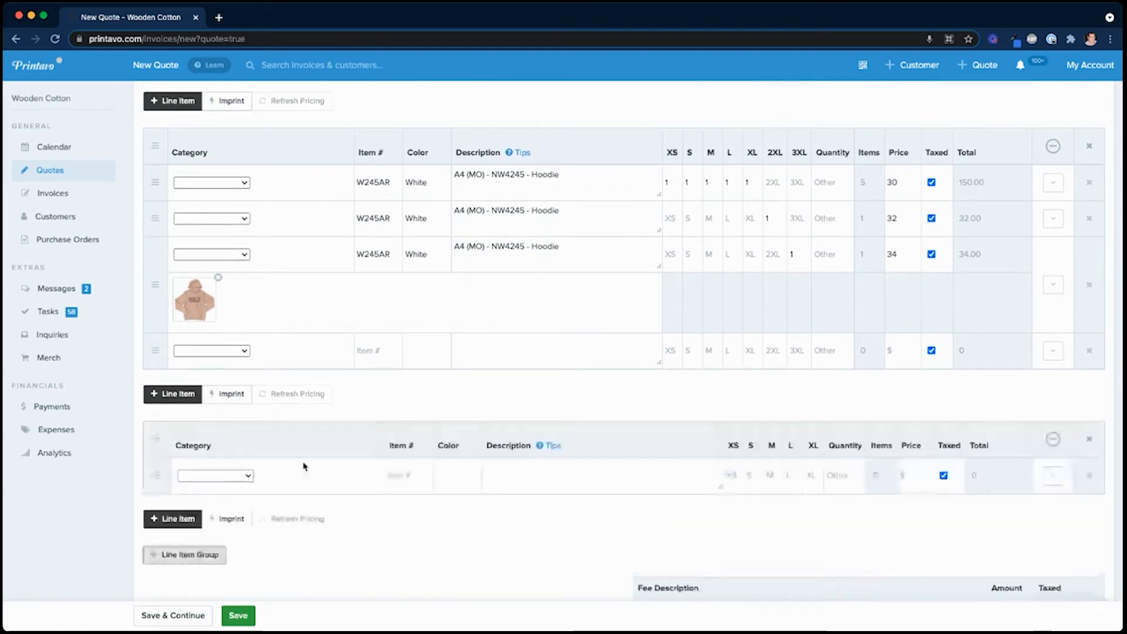
left_click(528, 474)
type("tote bag")
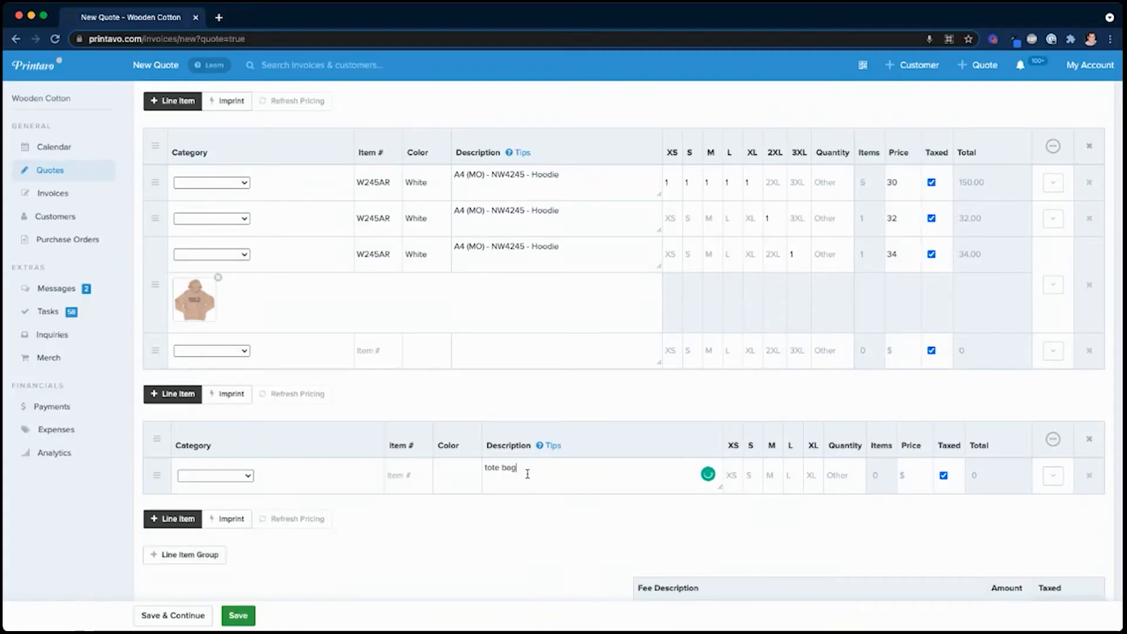
scroll(609, 428, "down", 2)
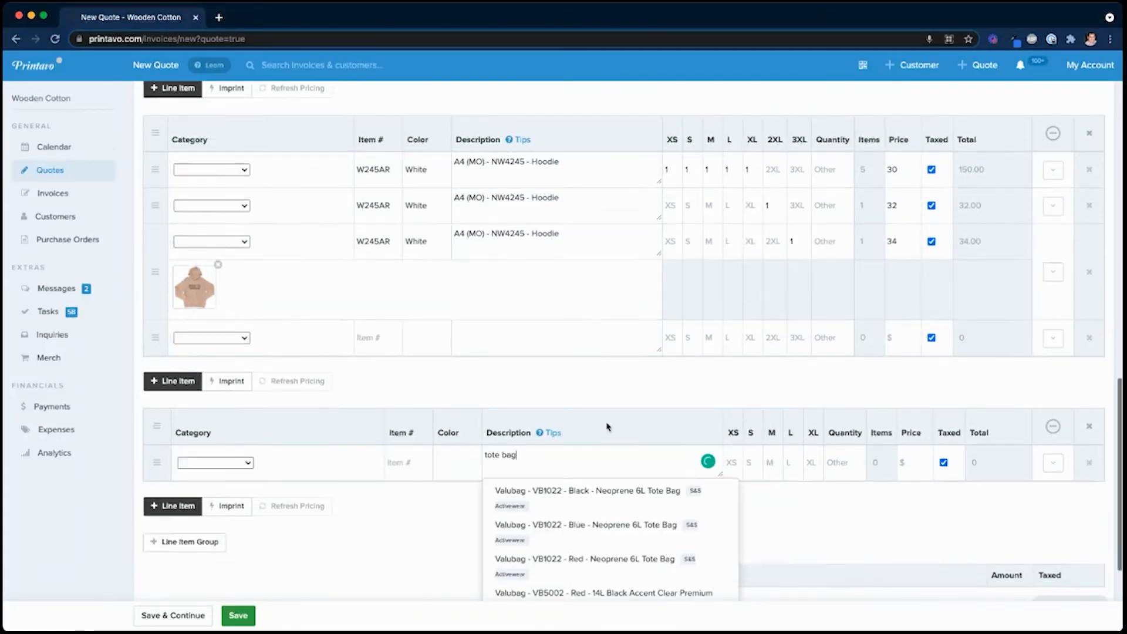
scroll(588, 405, "down", 1)
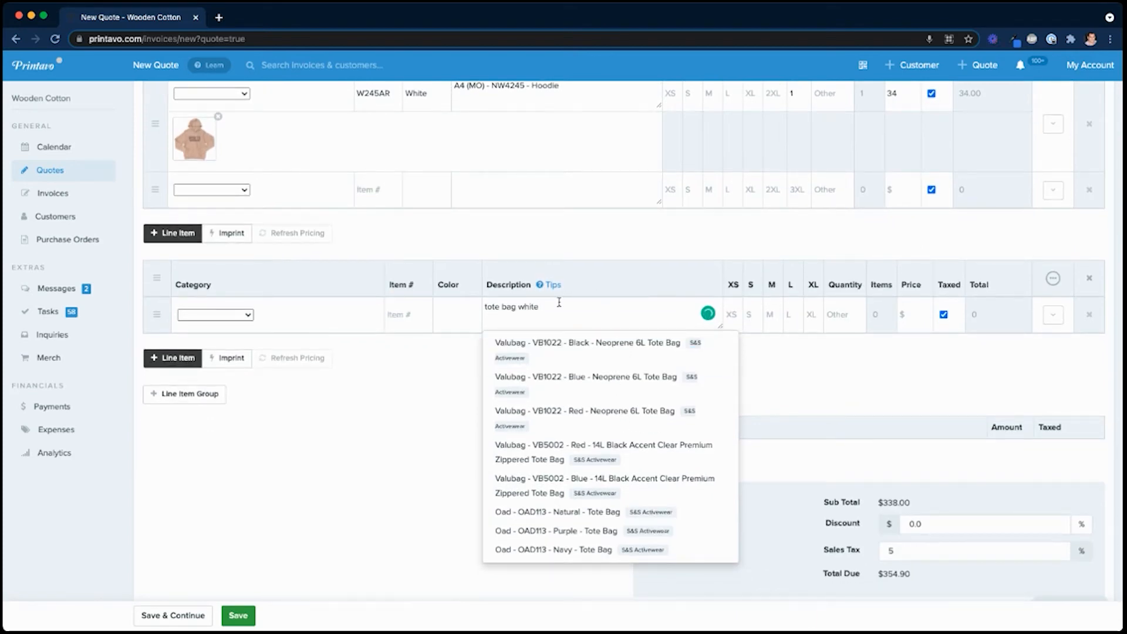
left_click(611, 350)
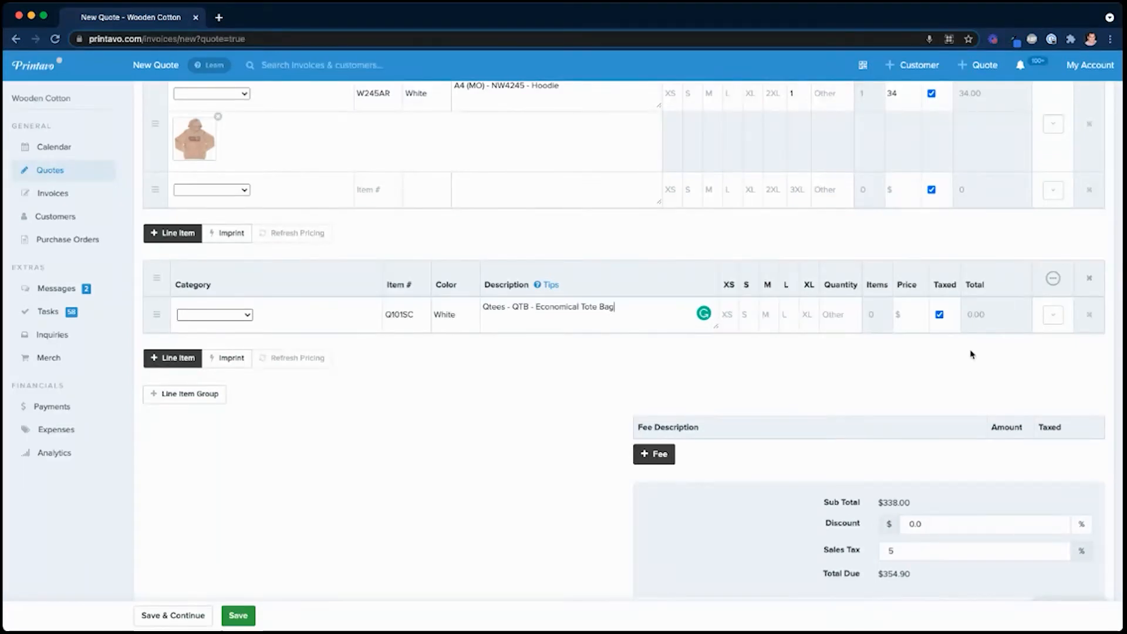
Step: Remove the XS, S, M, L and XL size columns from the tote bag's line item group
scroll(750, 166, "up", 1)
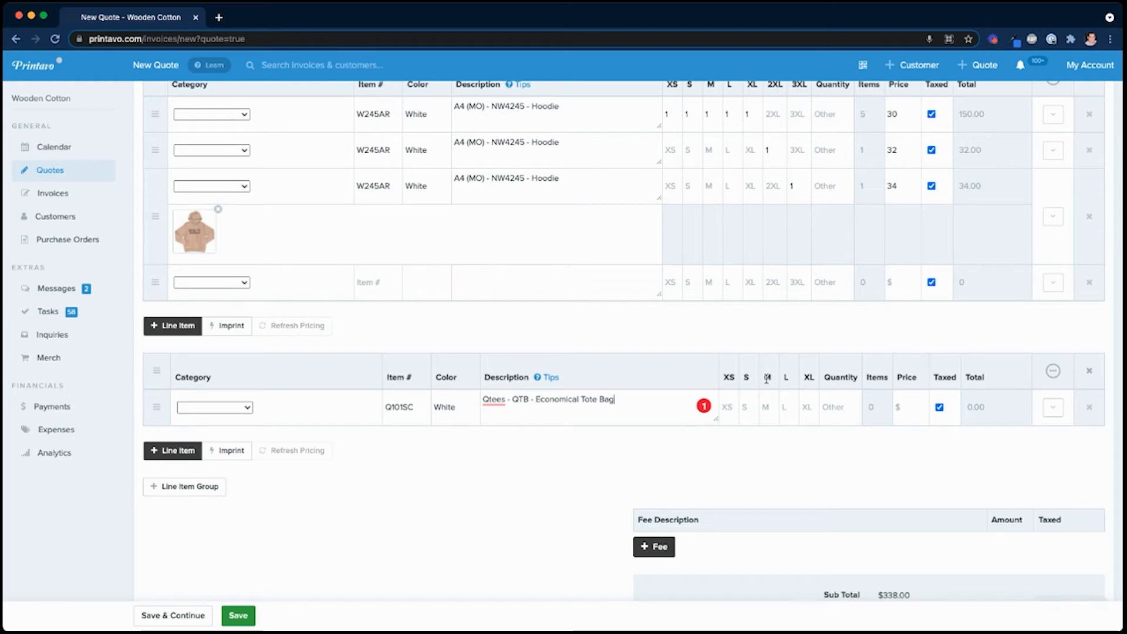
left_click(1052, 374)
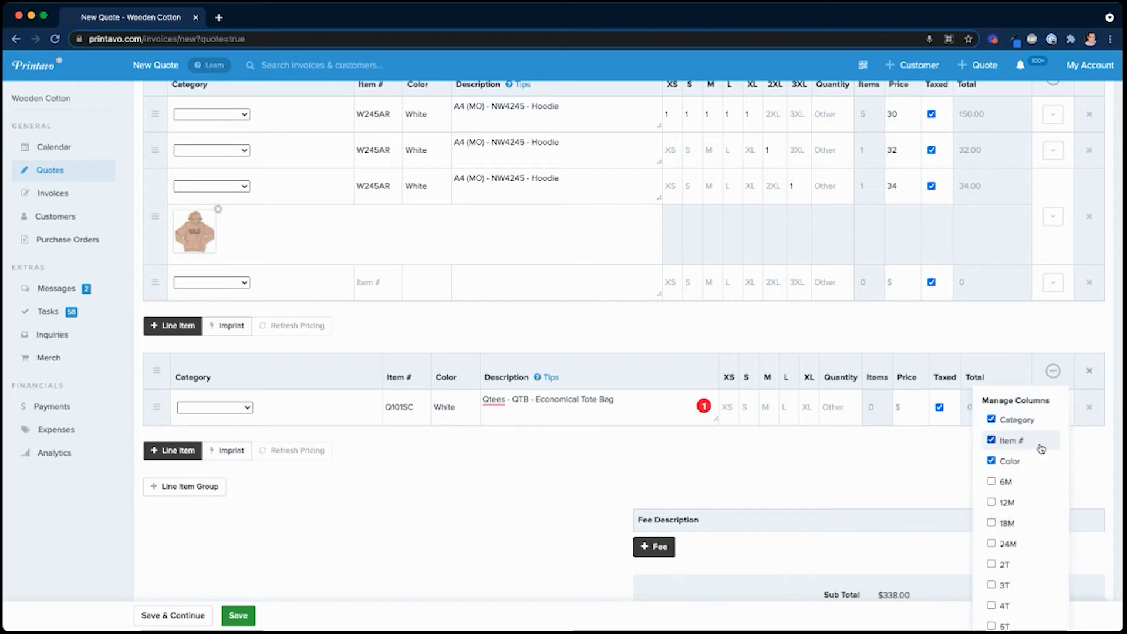
scroll(991, 572, "down", 3)
left_click(992, 573)
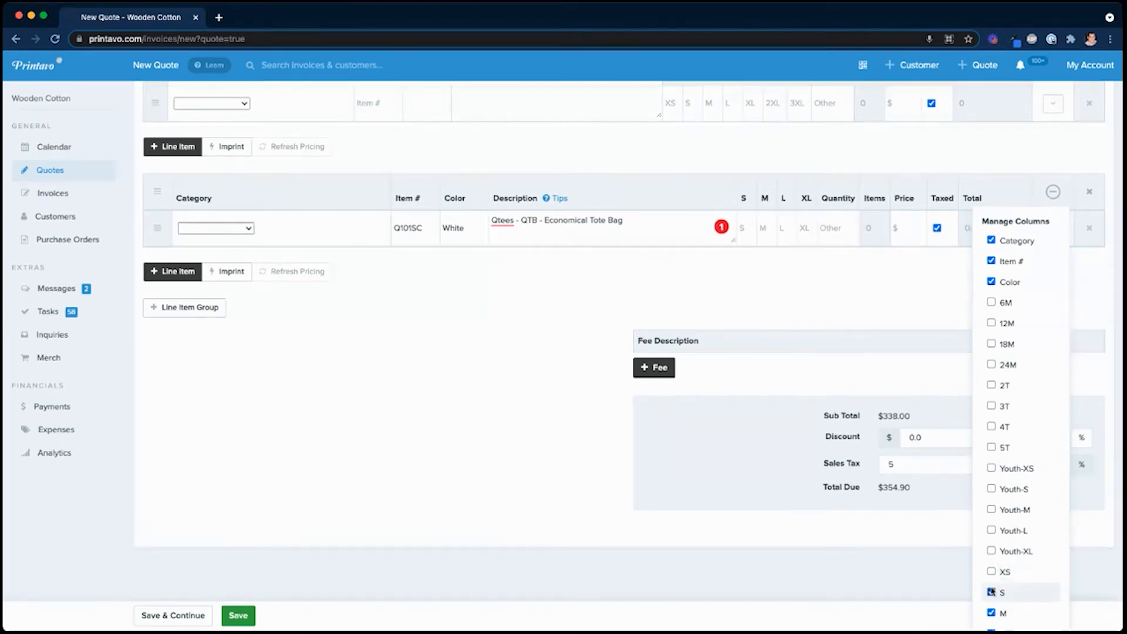
left_click(992, 592)
scroll(991, 593, "down", 2)
left_click(991, 537)
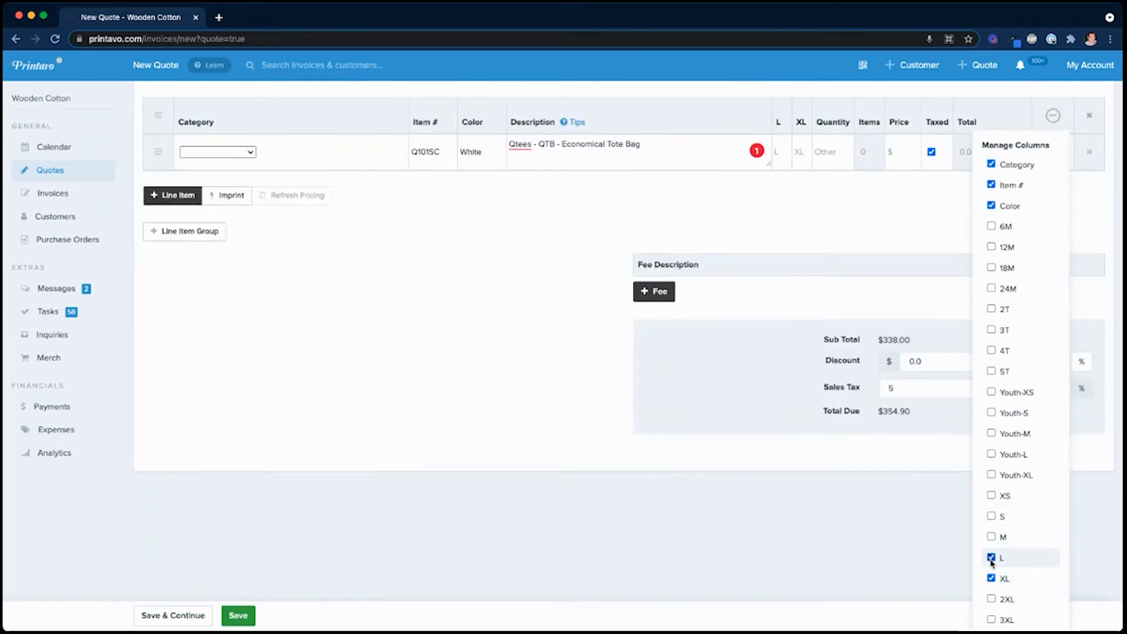
left_click(992, 557)
left_click(992, 578)
scroll(822, 553, "up", 2)
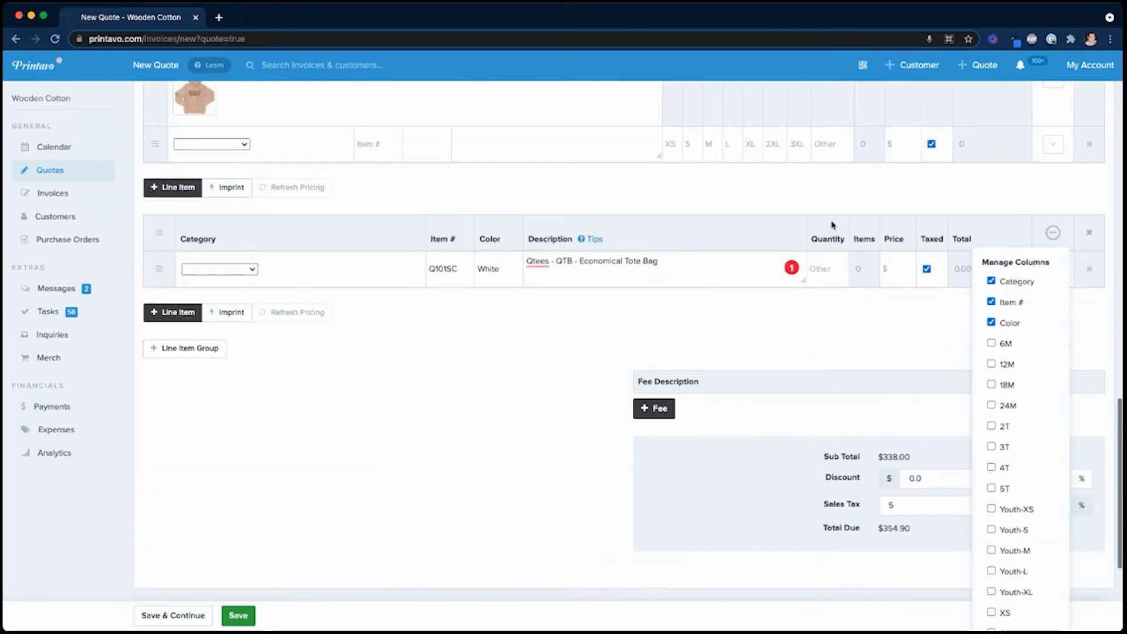
Step: Set the tote bag line's quantity to 1 and price to 15, and attach the tote bag image as its mockup
left_click(819, 268)
type("1")
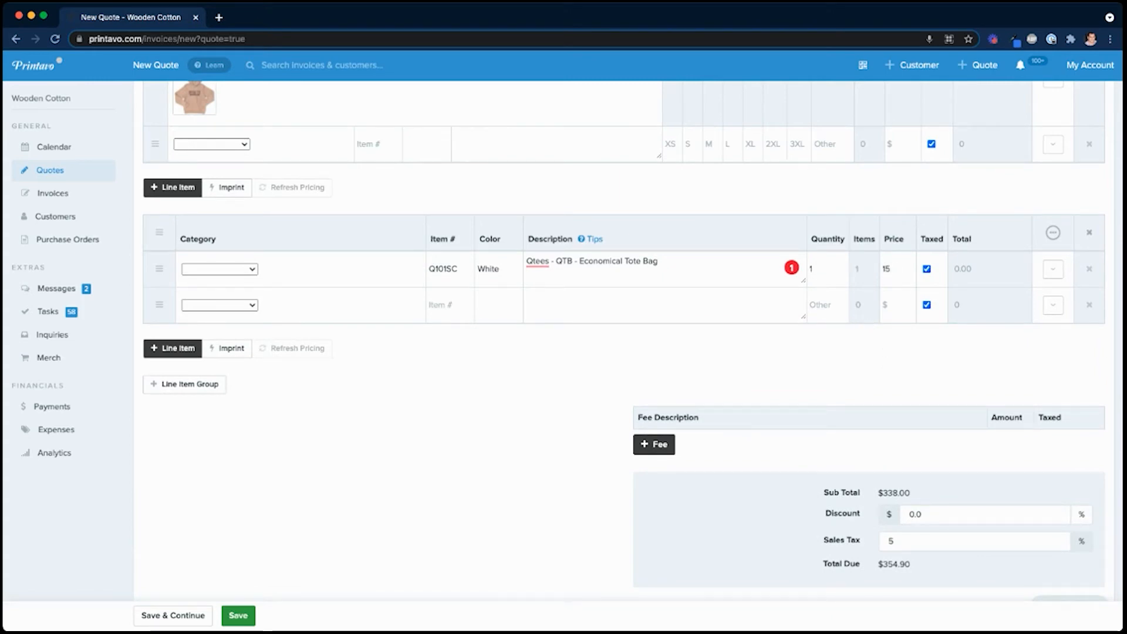
left_click(1053, 269)
mouse_move(1029, 328)
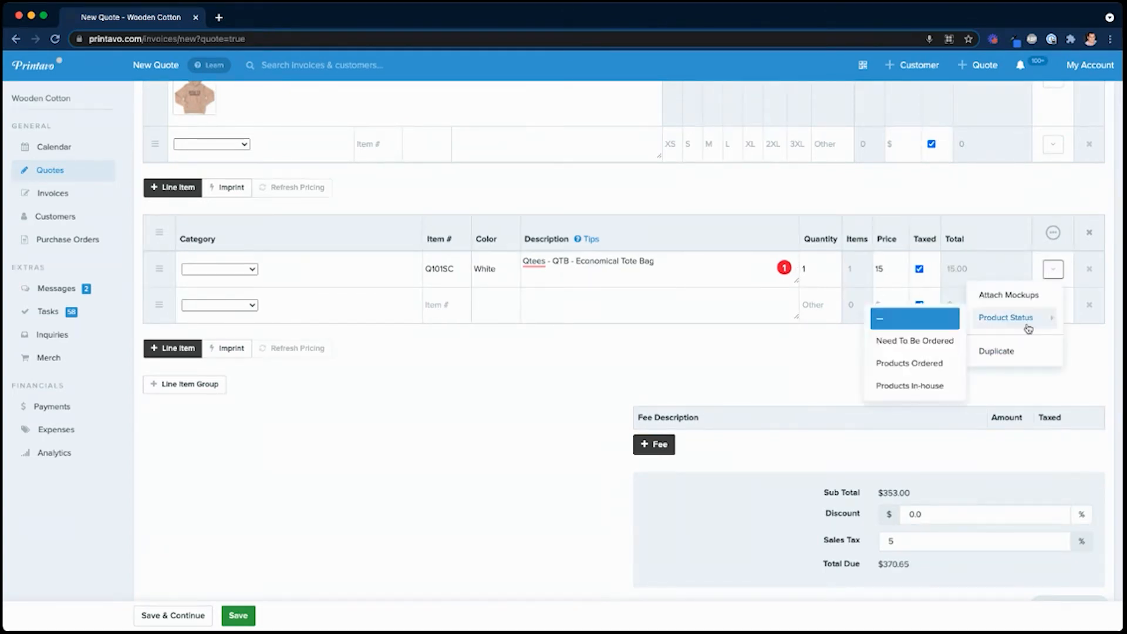
left_click(1022, 294)
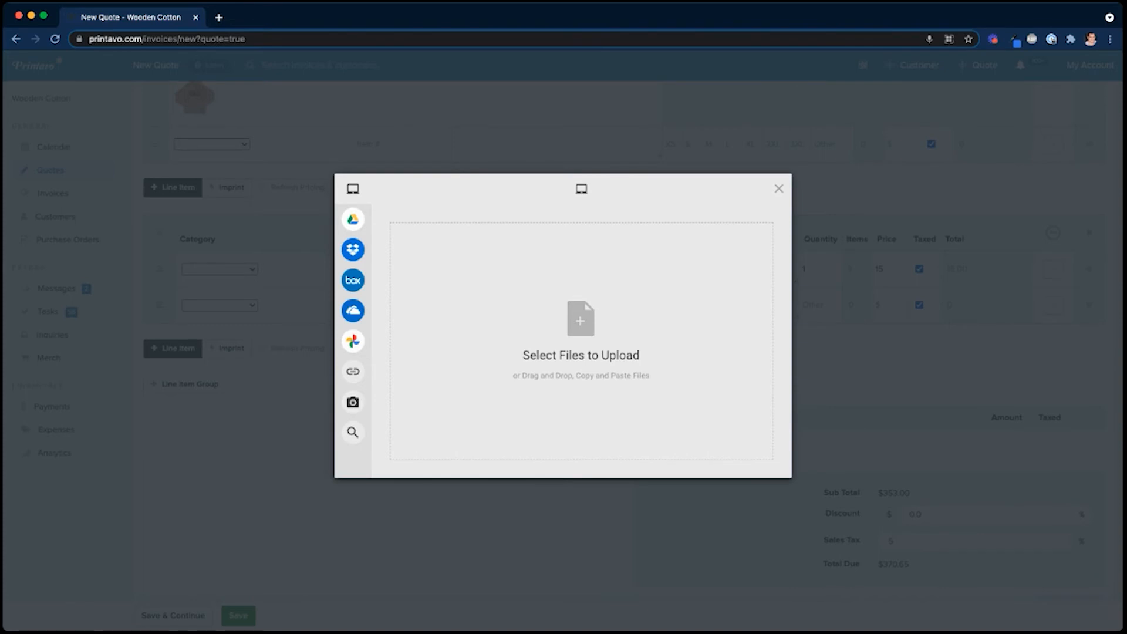
left_click_drag(1125, 375, 591, 373)
left_click(755, 462)
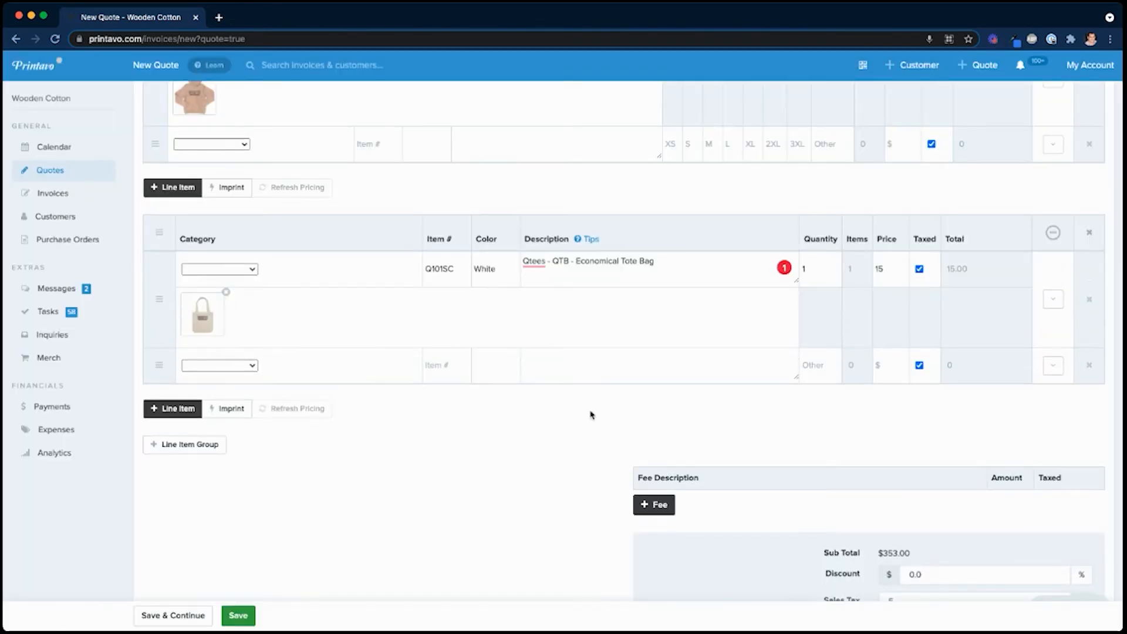
Step: Review the customer notes and the T-shirt, hoodie and tote bag groups with their sizes, prices and mockups
scroll(511, 427, "down", 1)
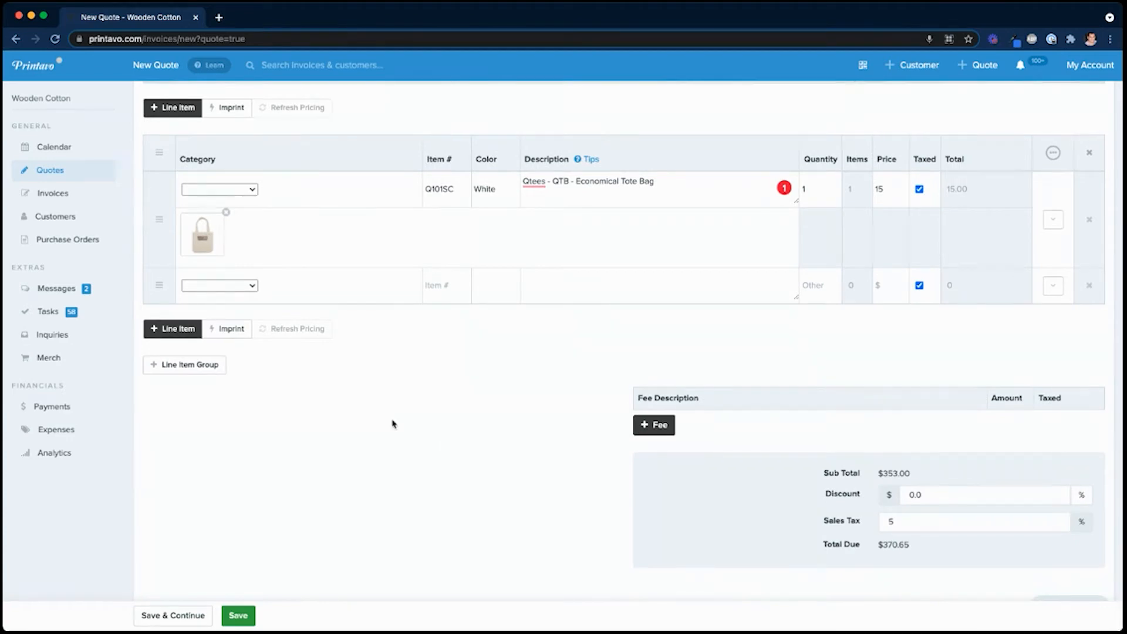
scroll(393, 423, "up", 7)
scroll(393, 423, "up", 9)
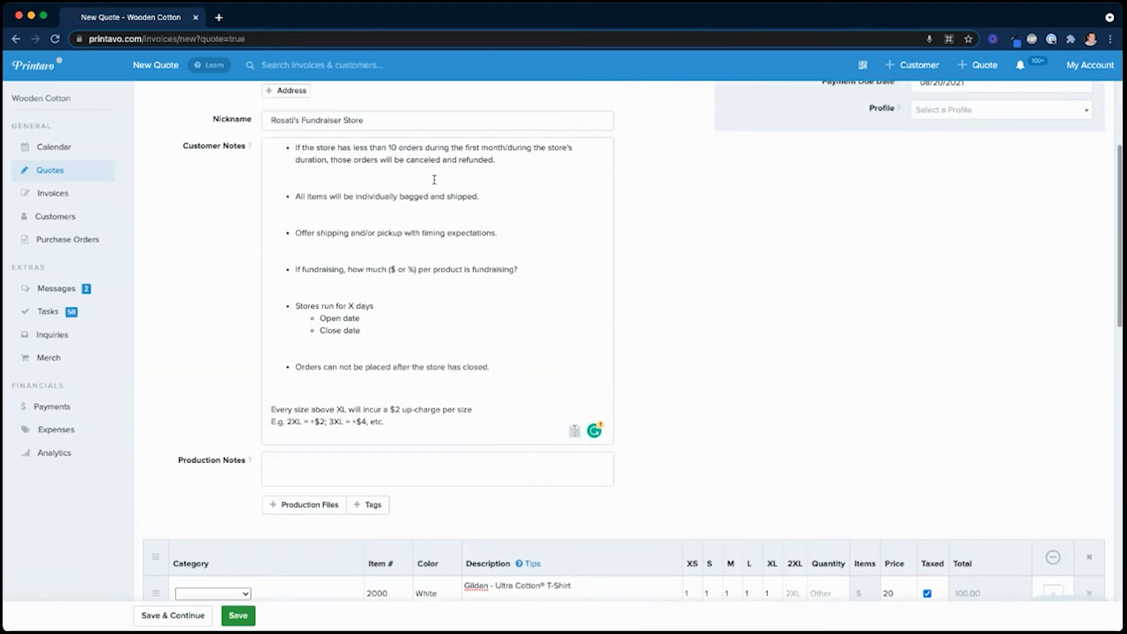
scroll(727, 297, "down", 6)
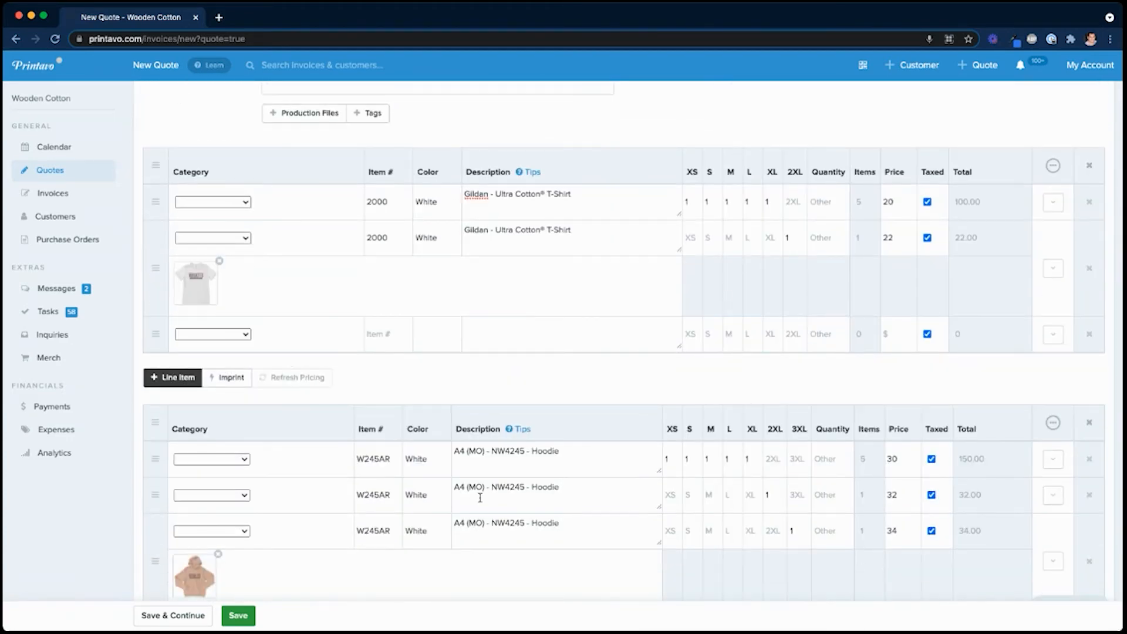
scroll(479, 497, "down", 5)
scroll(315, 541, "down", 1)
scroll(461, 550, "up", 4)
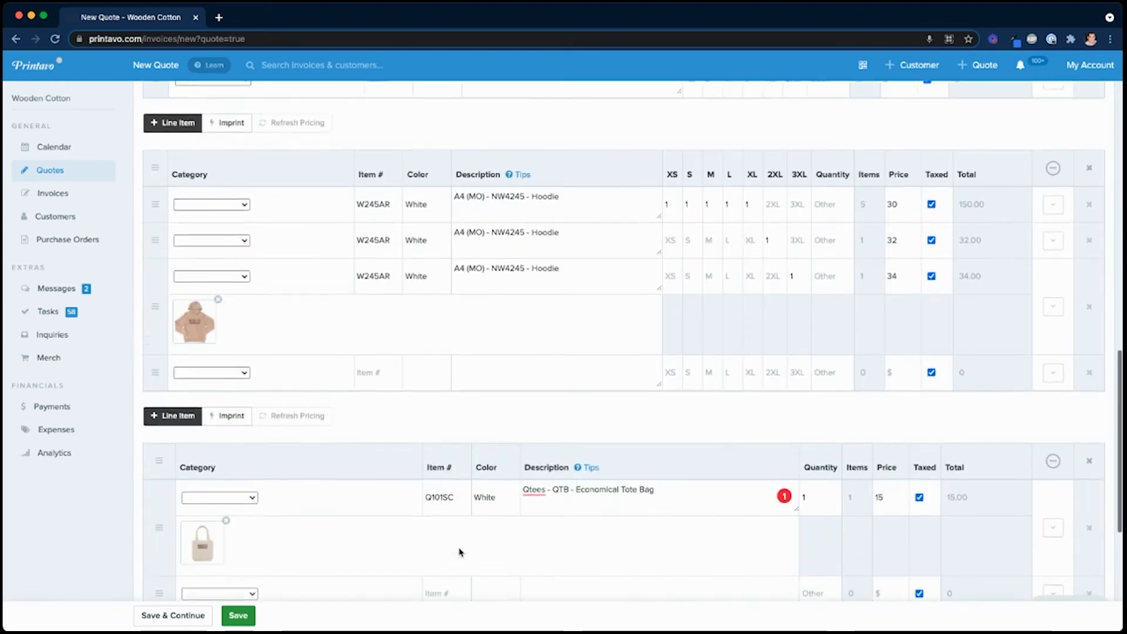
scroll(475, 375, "up", 4)
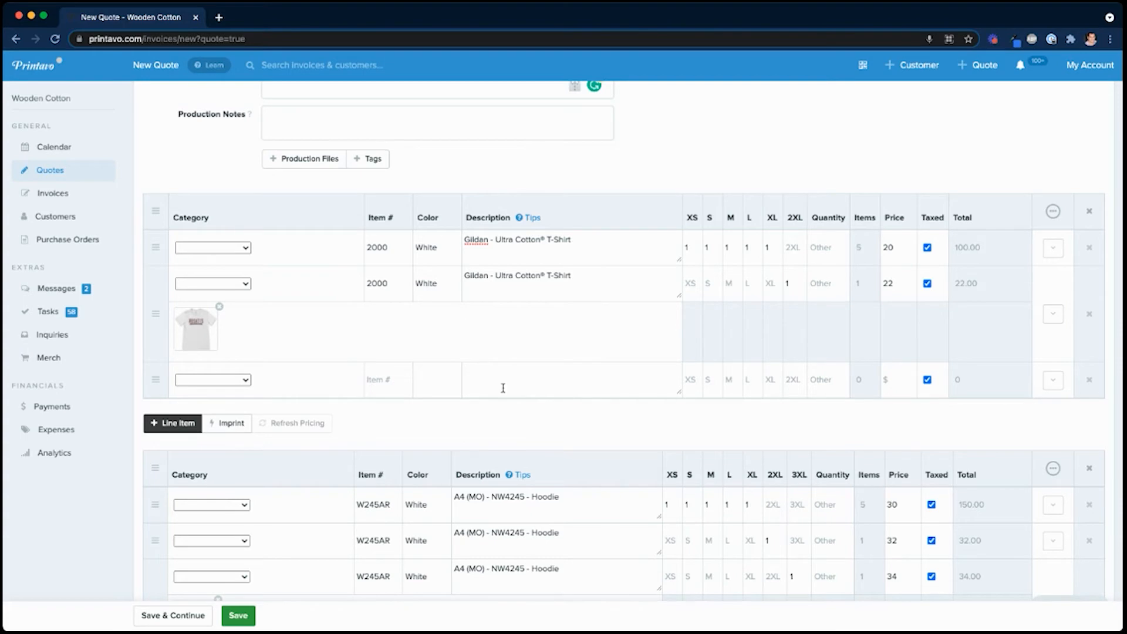
scroll(536, 399, "down", 2)
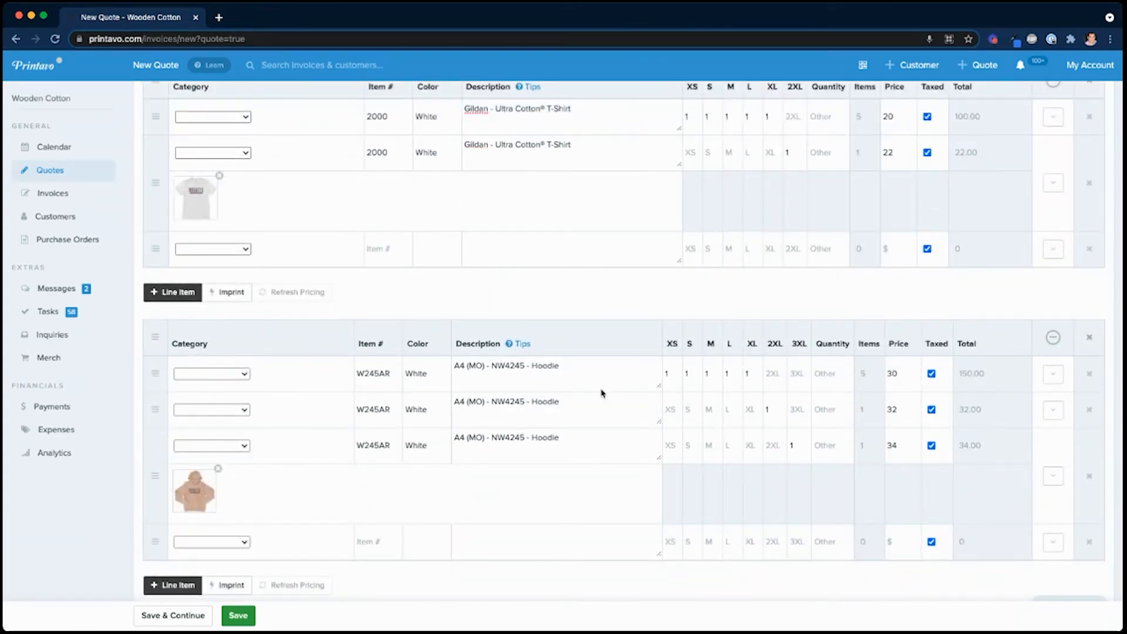
scroll(601, 390, "down", 2)
scroll(633, 383, "up", 2)
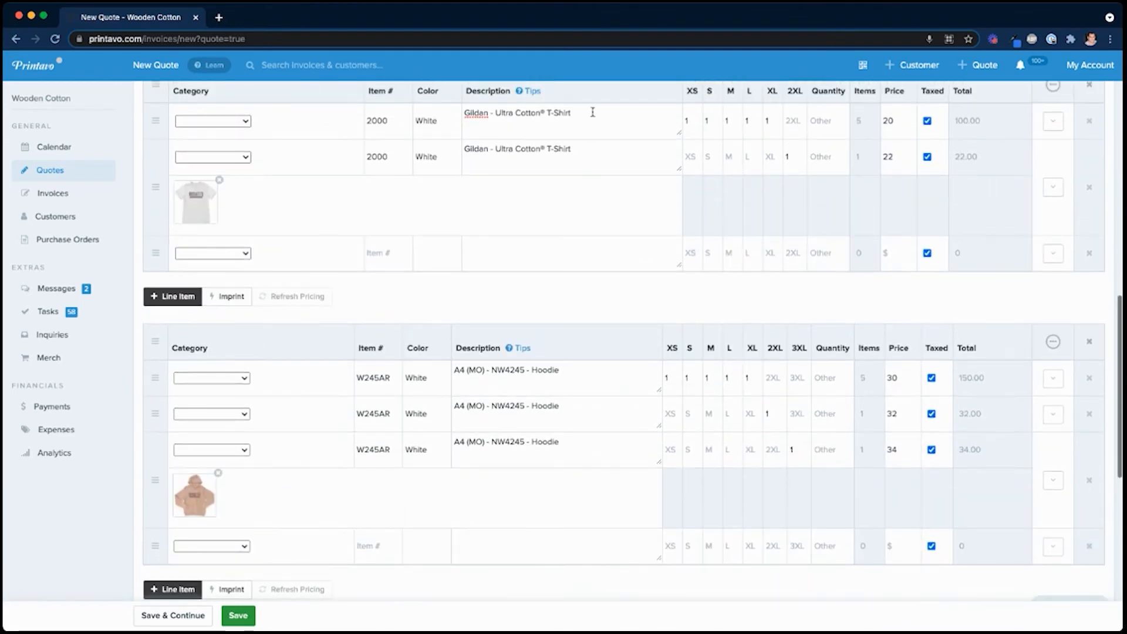
scroll(584, 350, "down", 4)
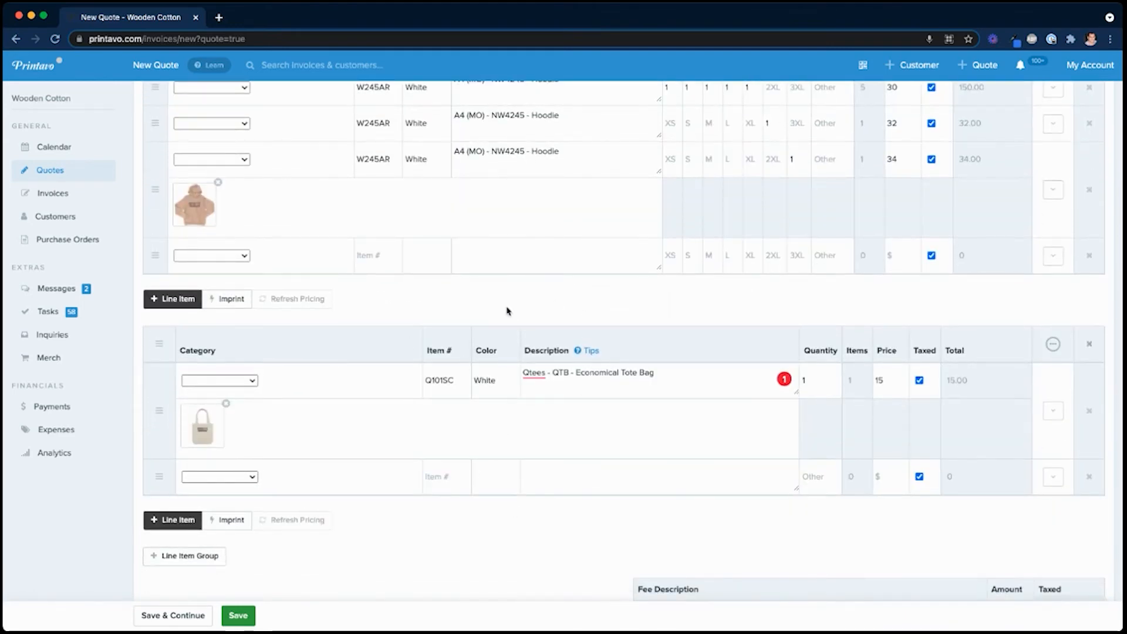
scroll(383, 567, "down", 2)
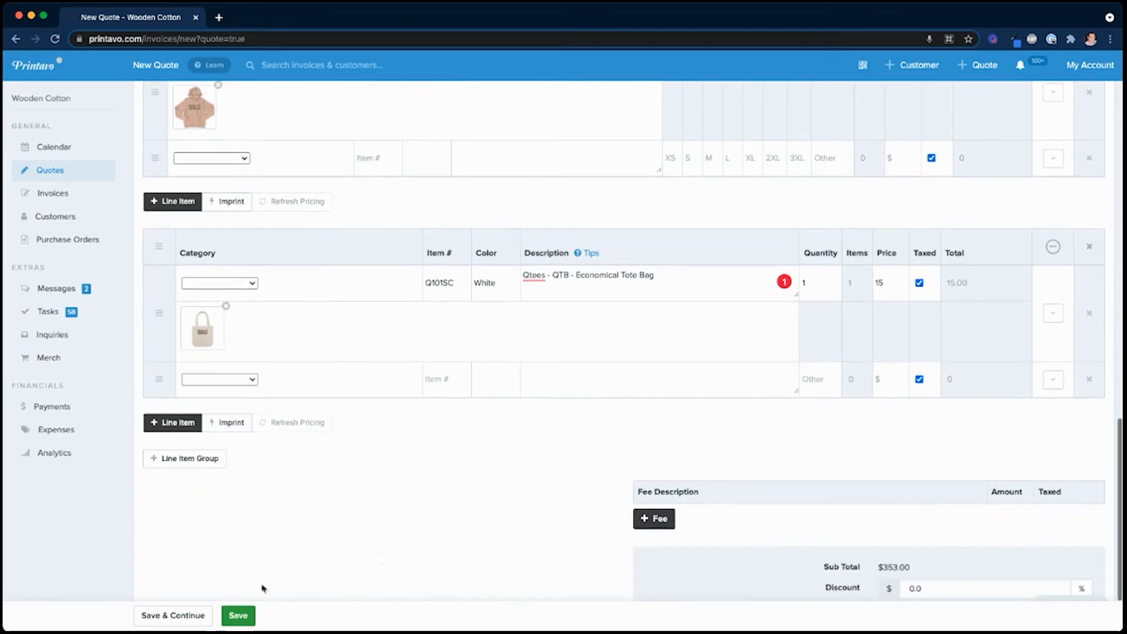
Step: Save the quote and look through its overview down to the customer notes and line items
left_click(238, 615)
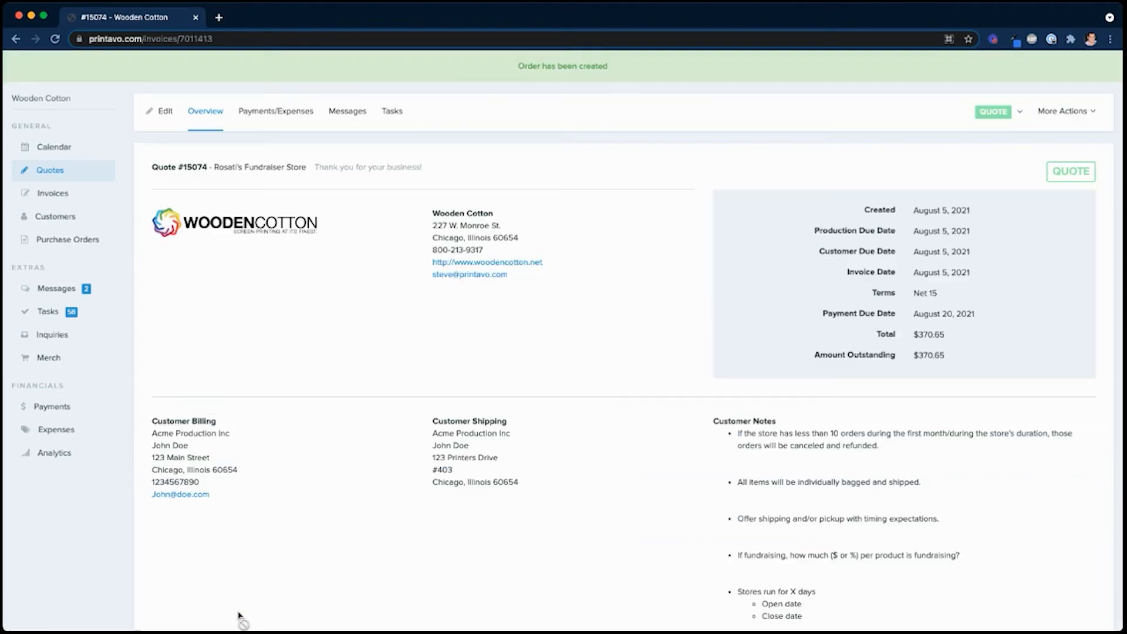
scroll(616, 305, "down", 3)
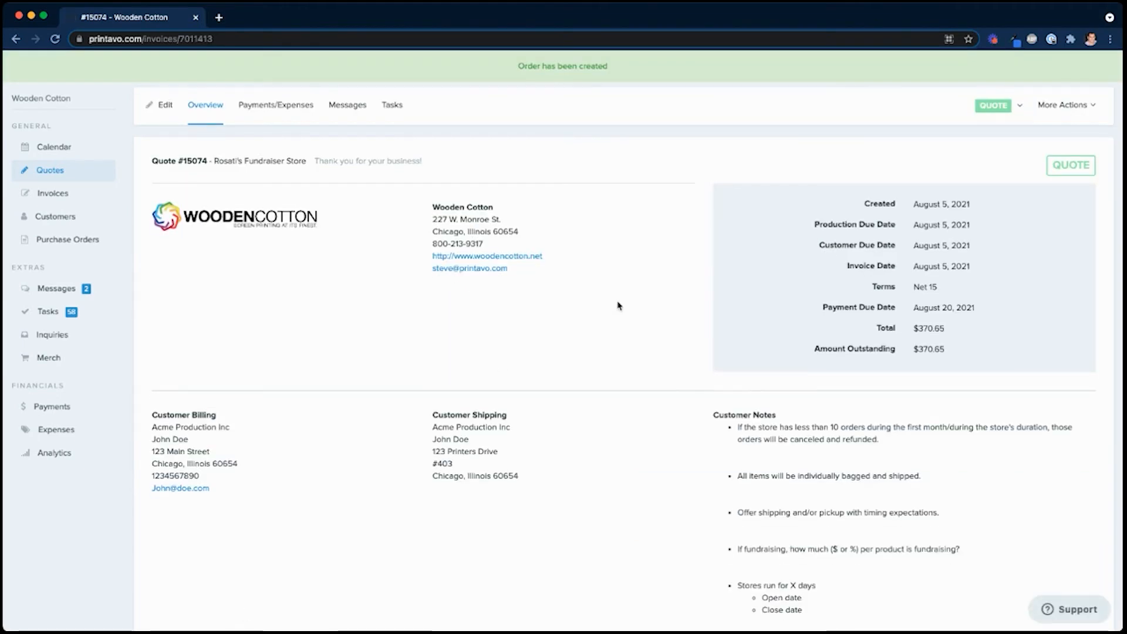
scroll(617, 304, "down", 5)
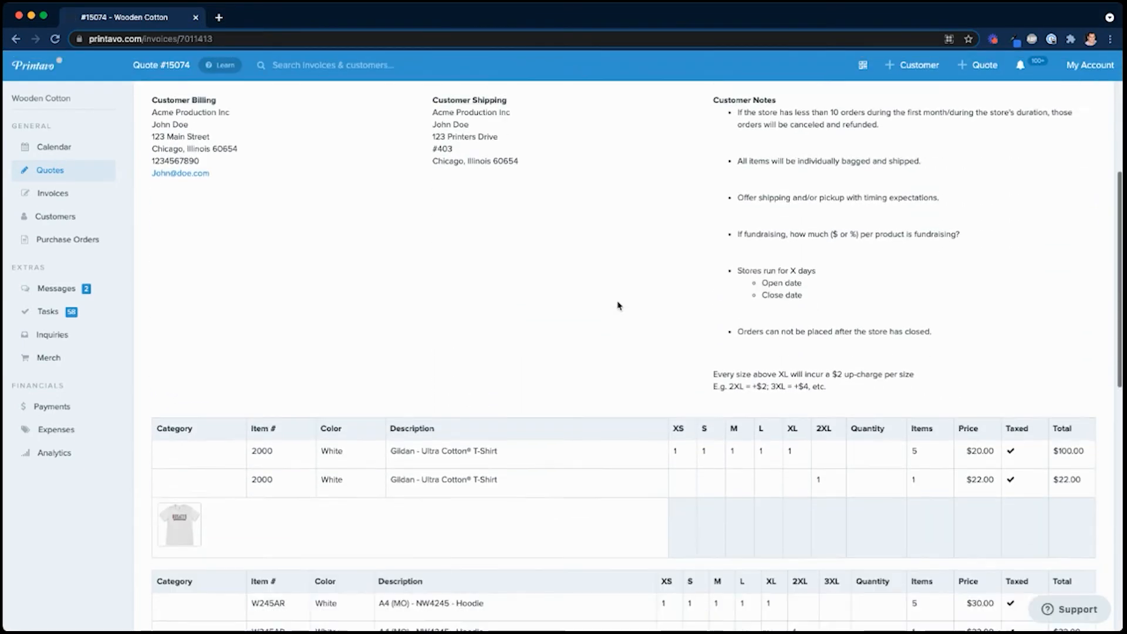
Step: Look over the quote's line items and change its status to Merch Store Approval Needed
scroll(617, 304, "down", 2)
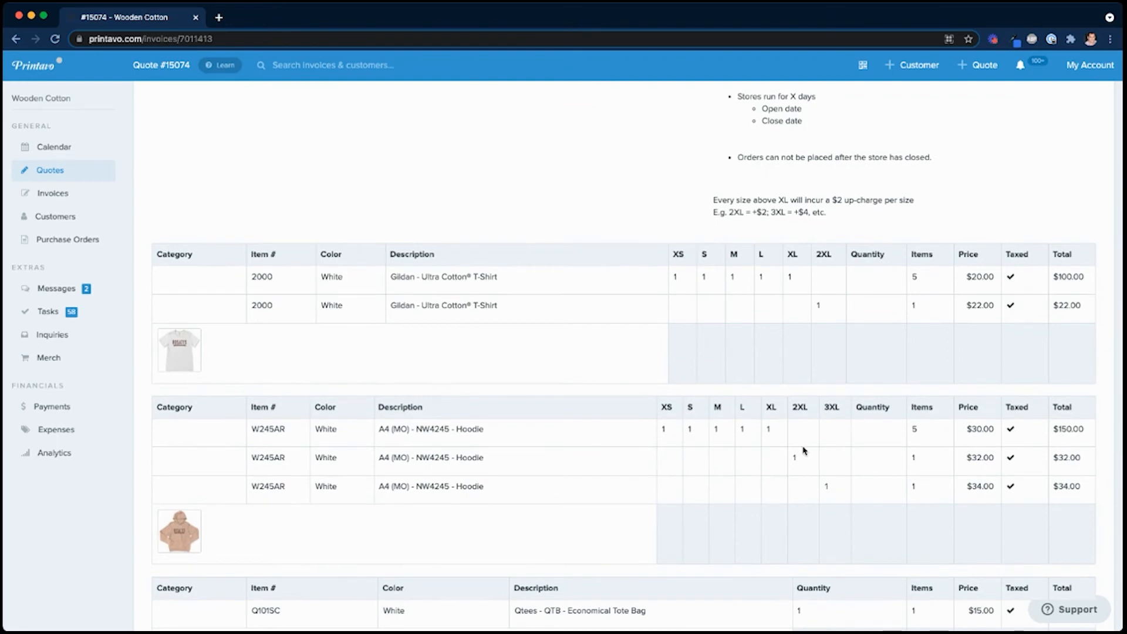
scroll(804, 450, "down", 3)
scroll(803, 451, "up", 15)
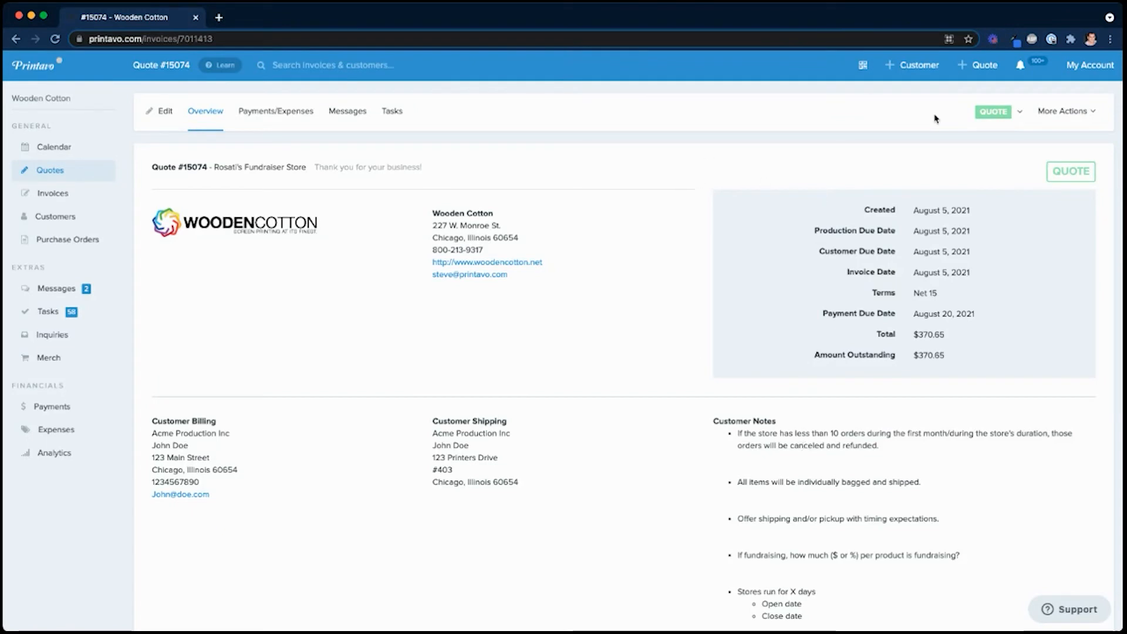
left_click(1006, 117)
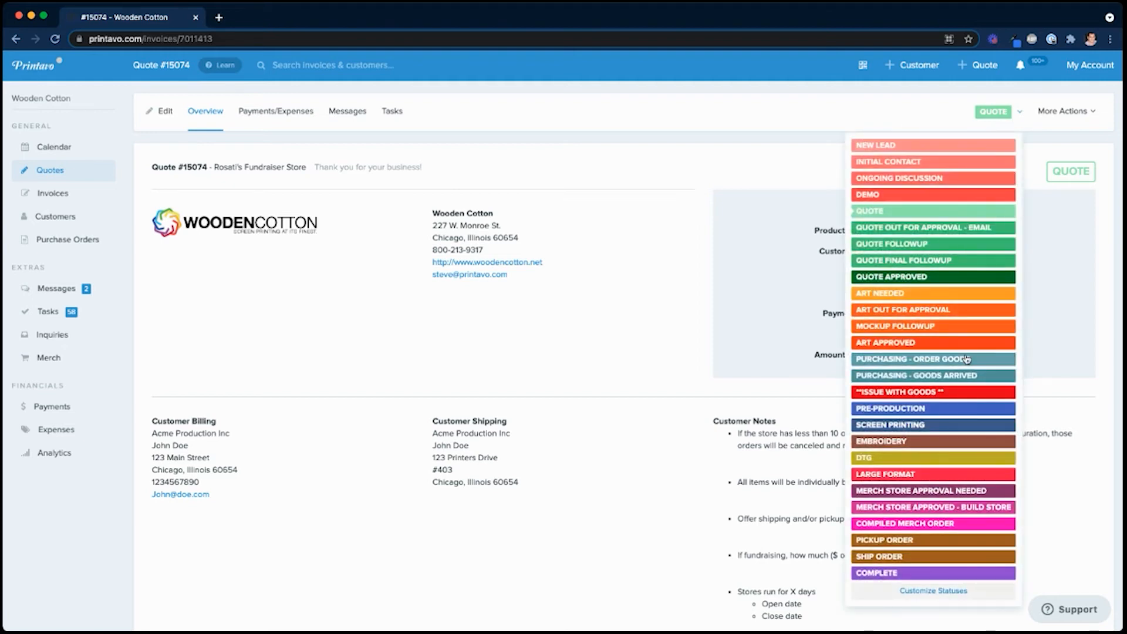
left_click(921, 491)
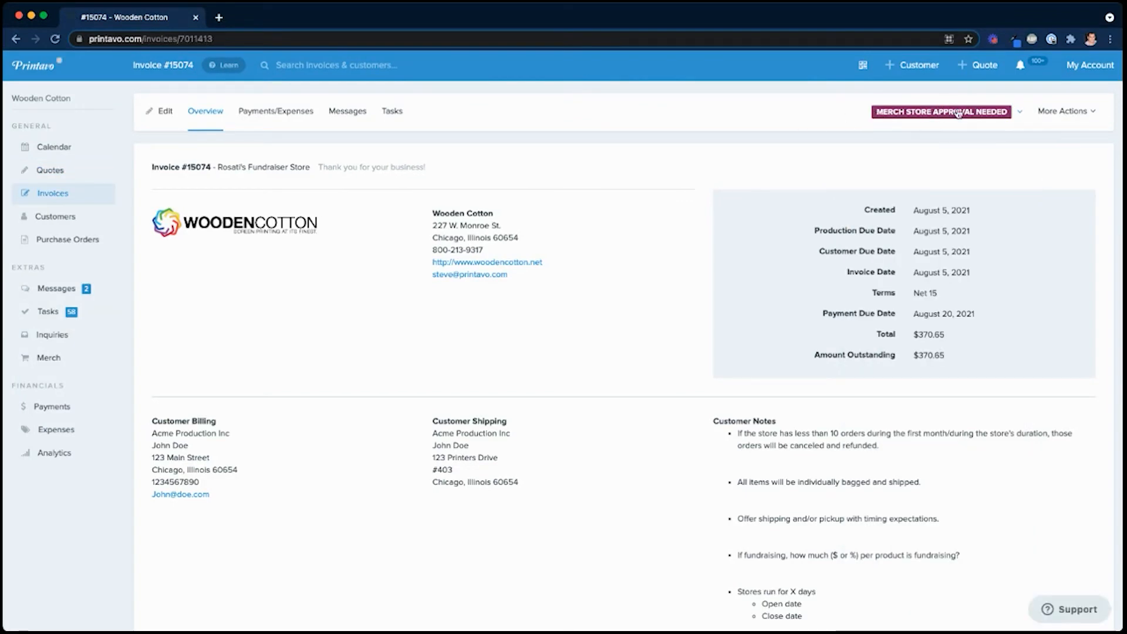
Step: Open the public invoice view and approve the merch store, signing with the approver's name
left_click(1072, 112)
left_click(1016, 170)
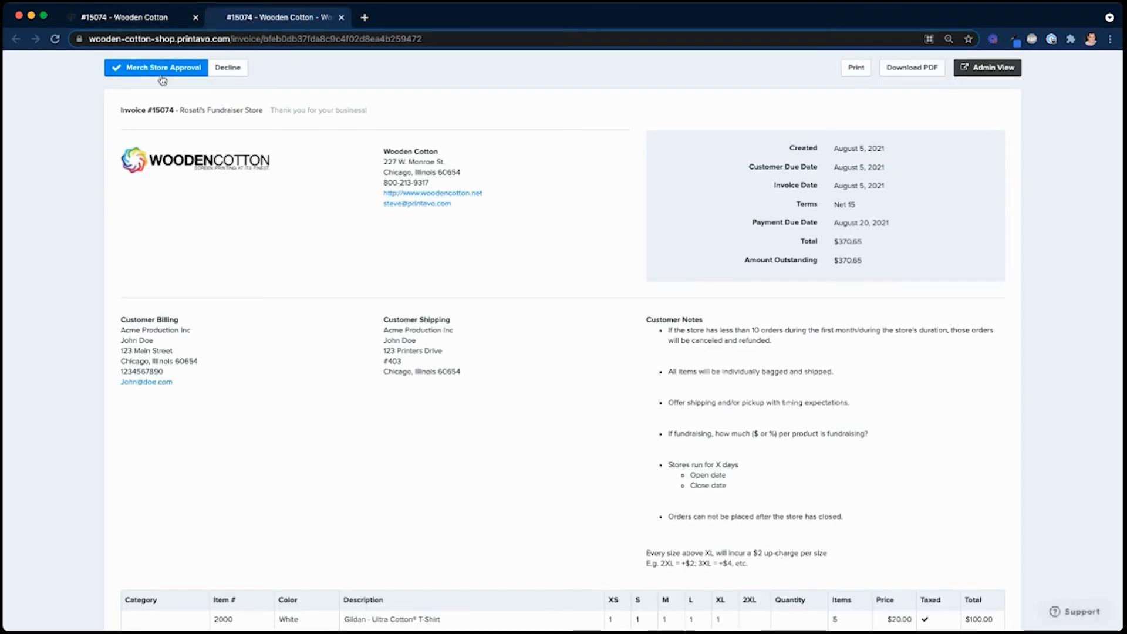
left_click(162, 75)
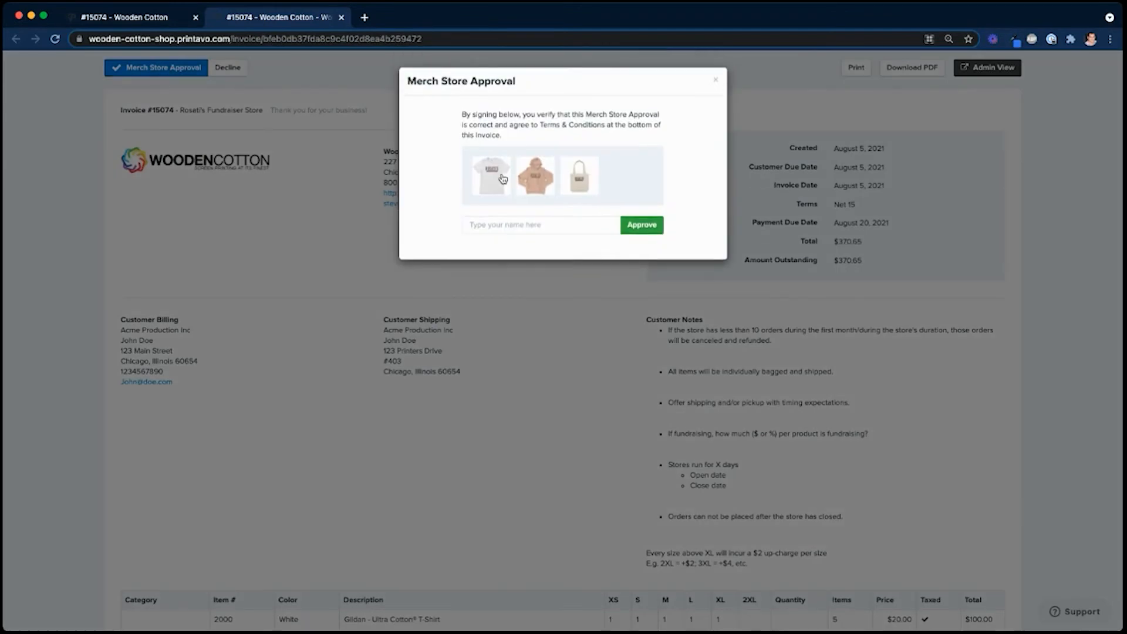
left_click(519, 224)
type("Steve")
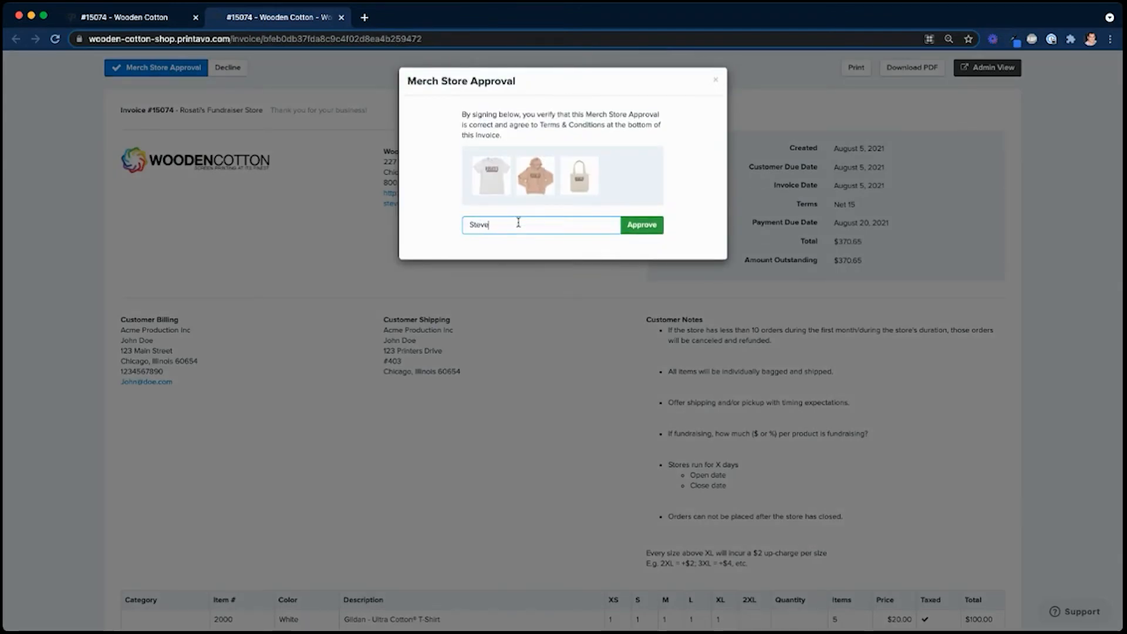
type(" L")
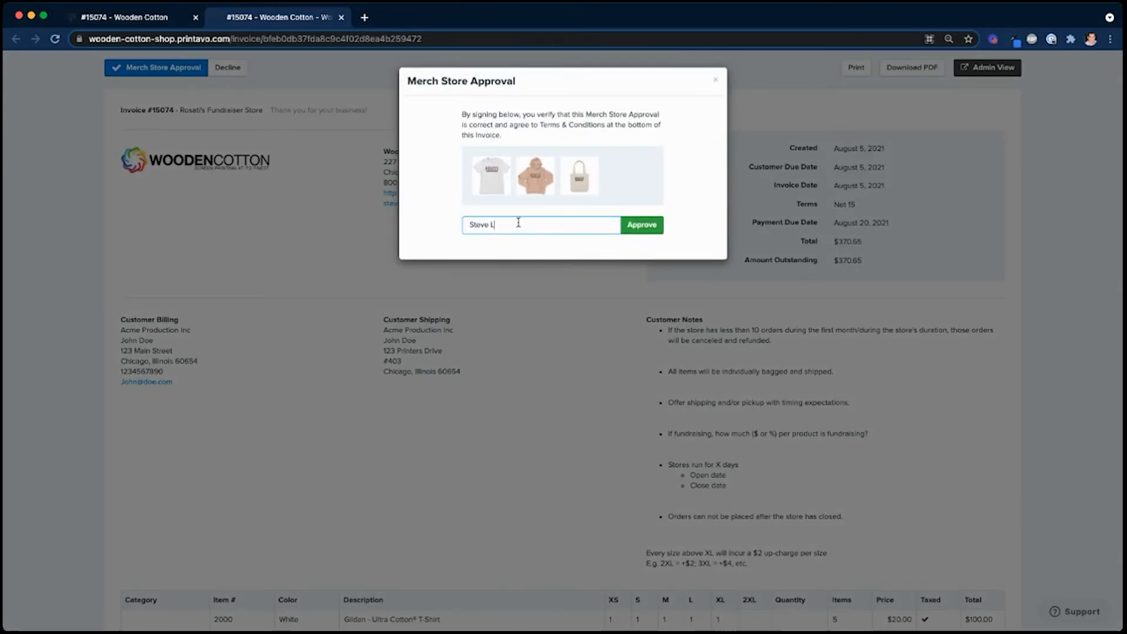
left_click(643, 227)
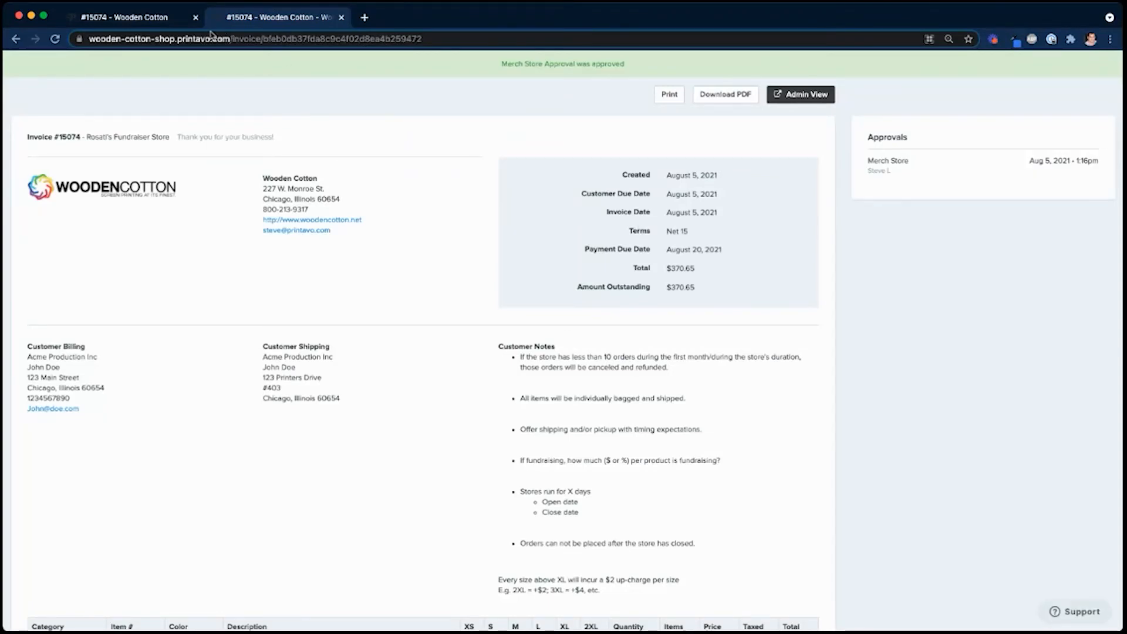
Step: Return to the invoice's admin page, refresh it and check its status against the list of available statuses
left_click(172, 23)
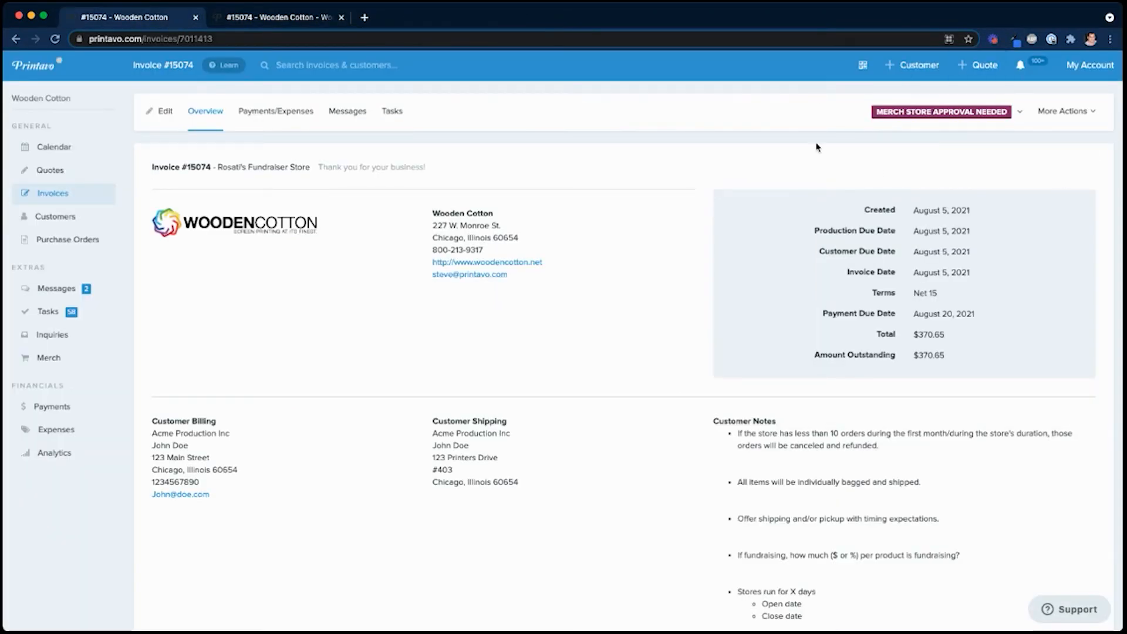
key("super+r")
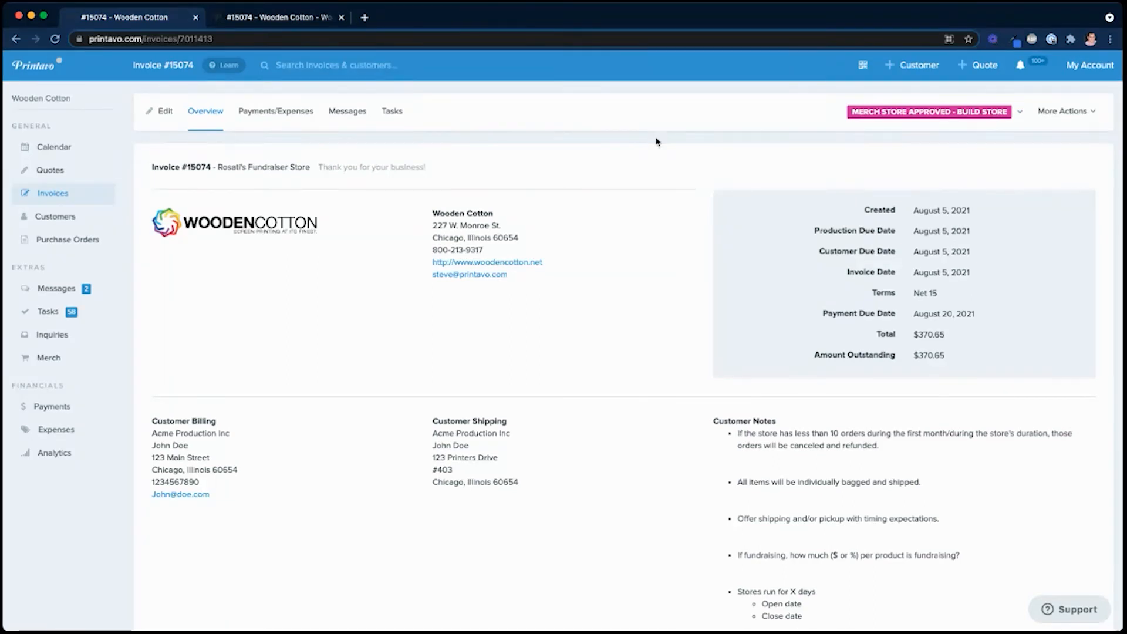
left_click(912, 113)
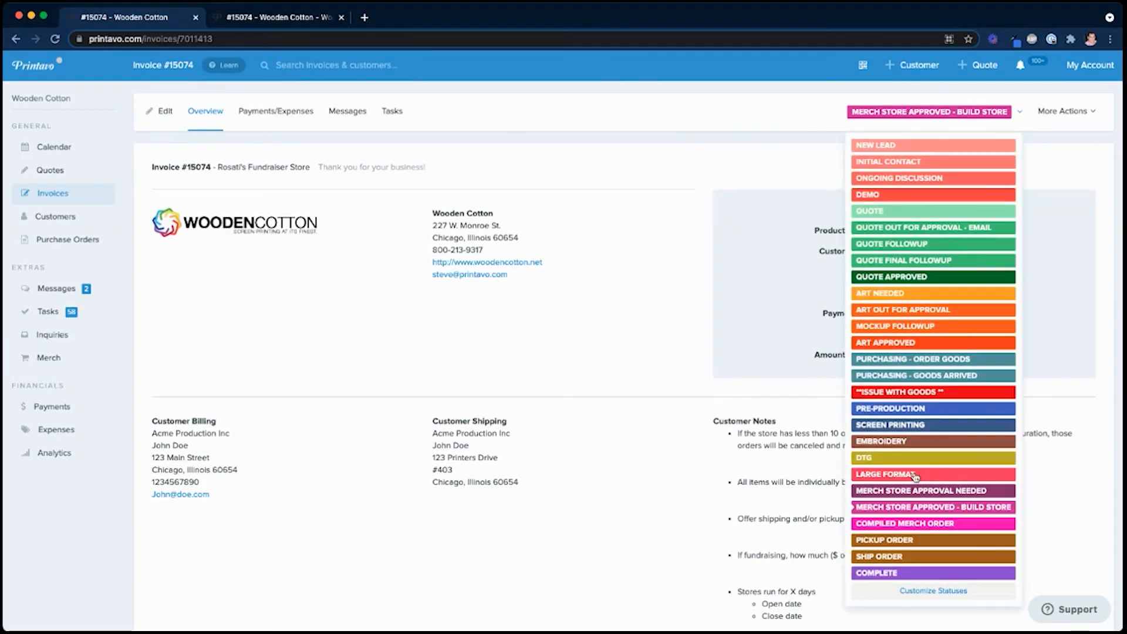
left_click(712, 148)
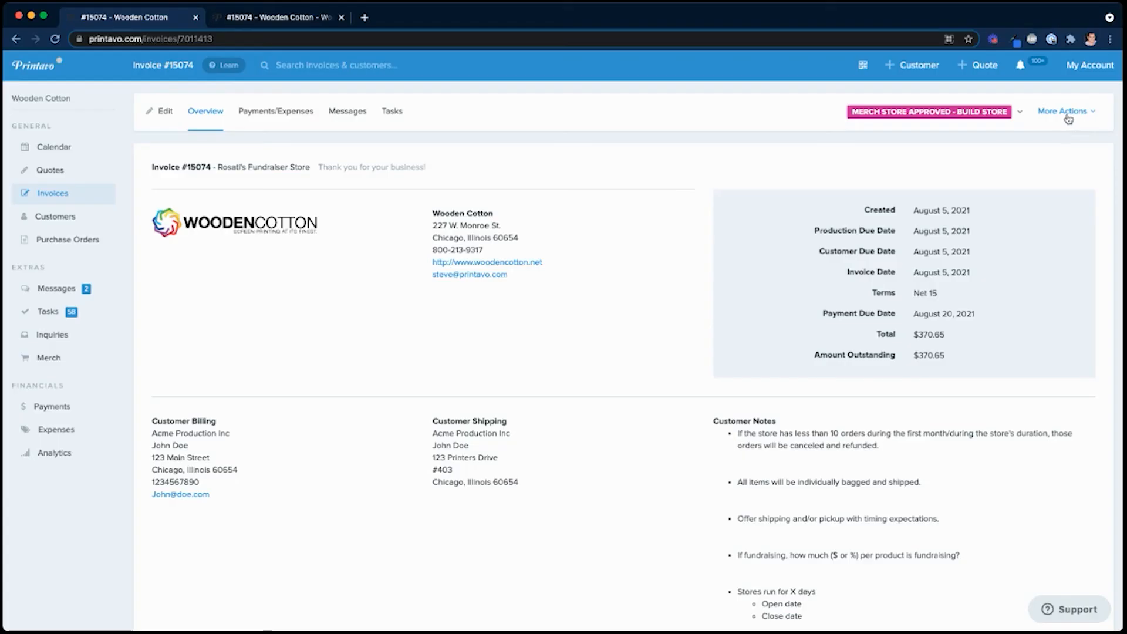
Step: Start creating a merch store from the invoice and name it "Fundraising for Rosati's!"
left_click(1063, 117)
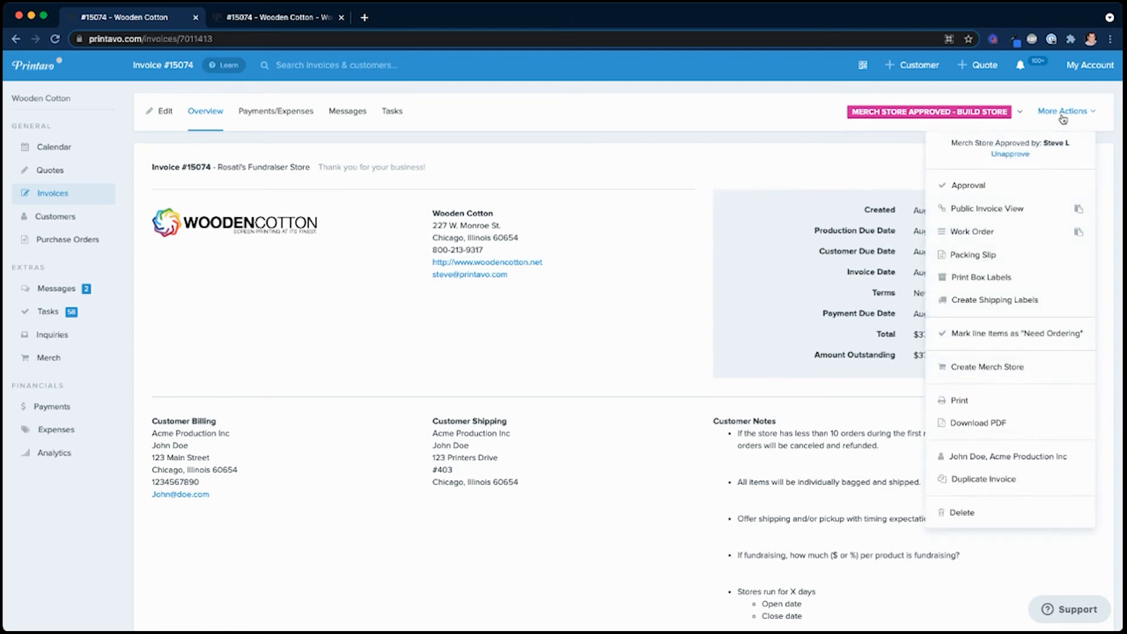
left_click(979, 374)
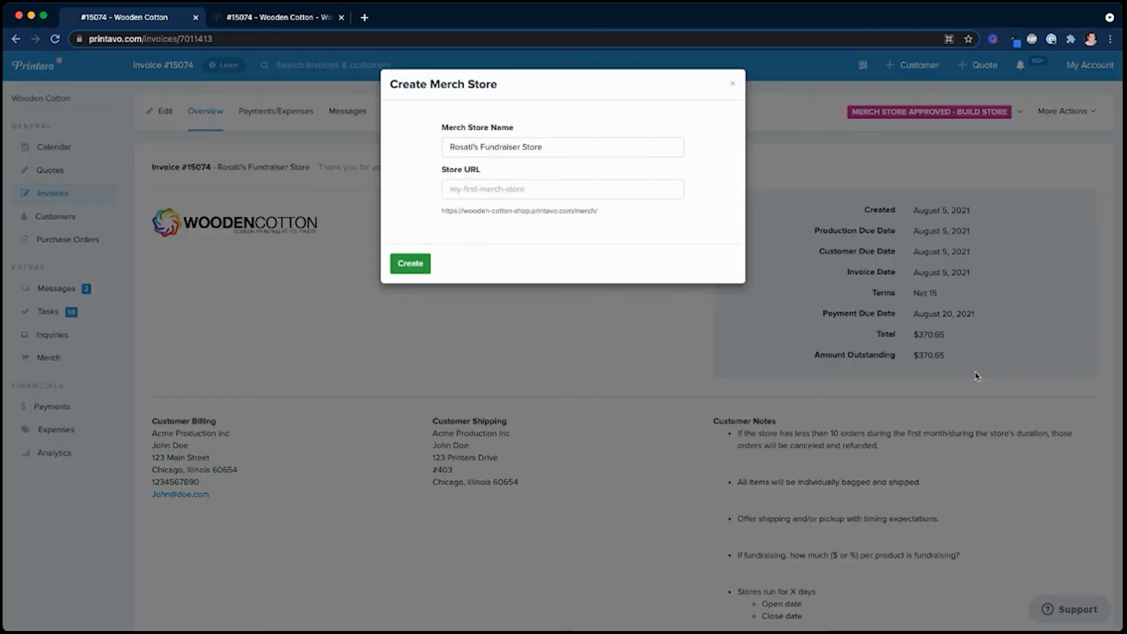
left_click(554, 147)
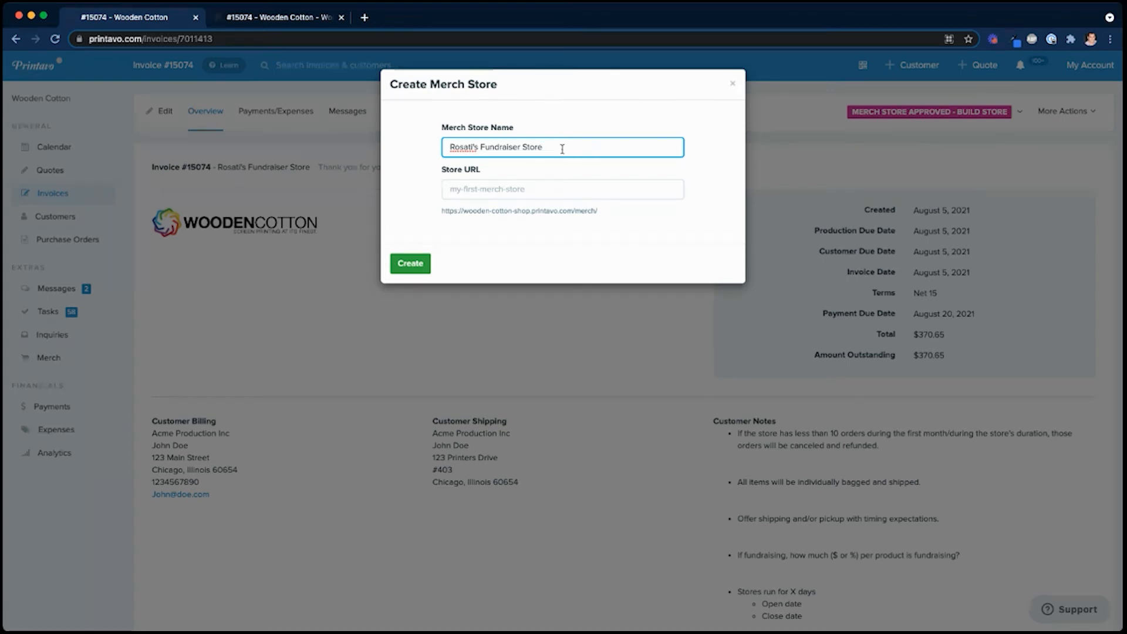
left_click_drag(562, 147, 440, 147)
type("Fundr")
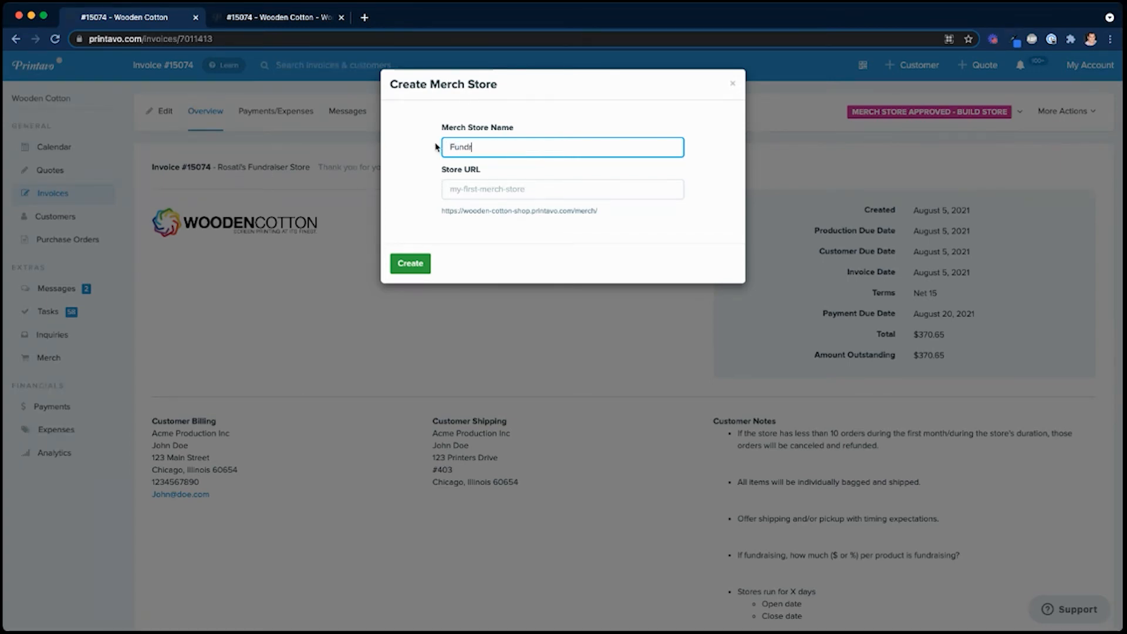
type("aising for Rosati's!")
Step: Enter "fundraising 4 rosatis" as the merch store's URL
left_click(496, 191)
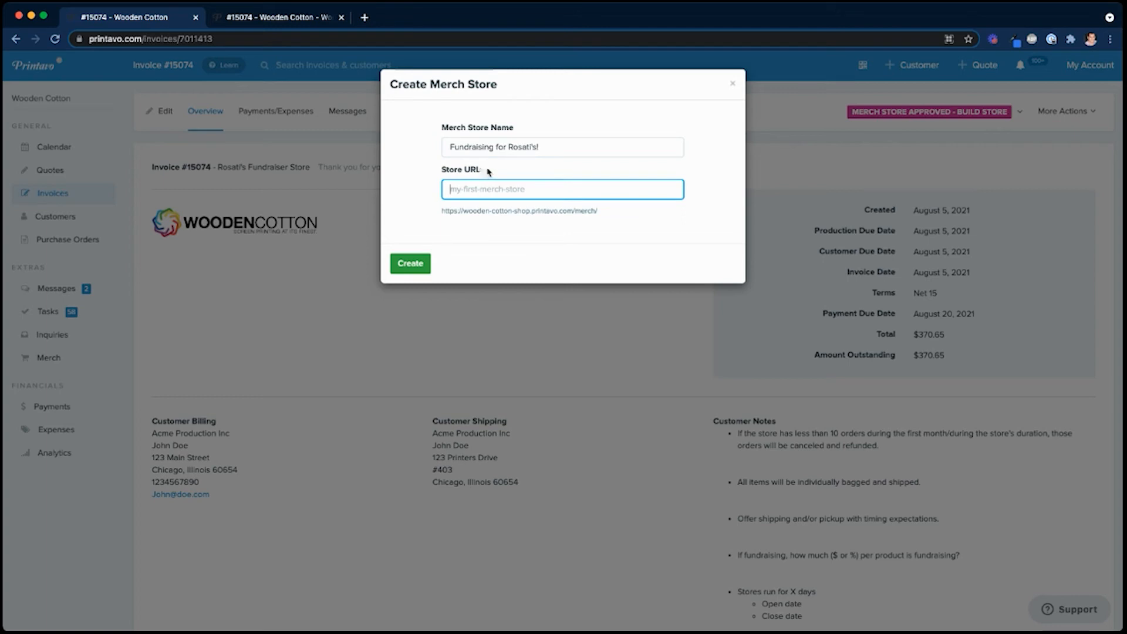
left_click_drag(597, 211, 443, 214)
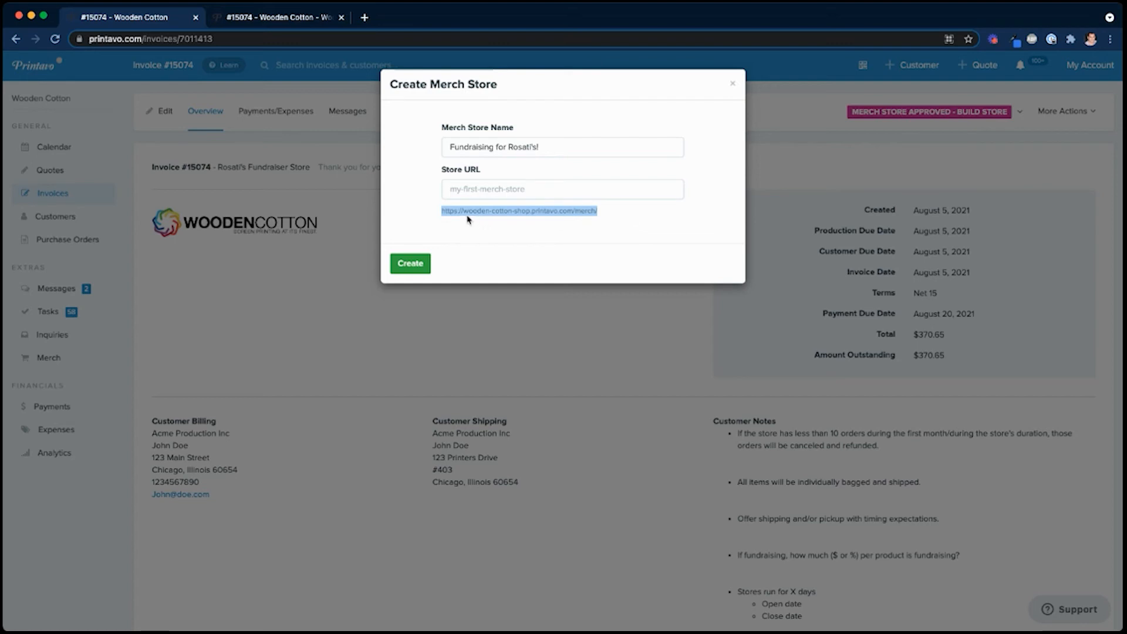
left_click_drag(464, 211, 529, 210)
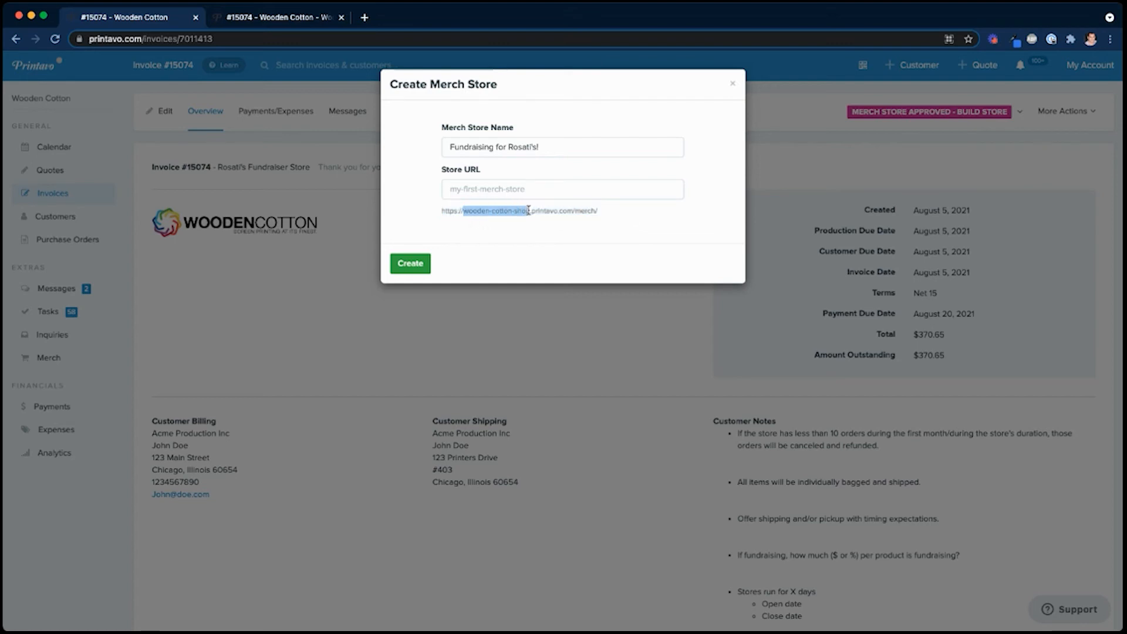
left_click(630, 207)
left_click(563, 188)
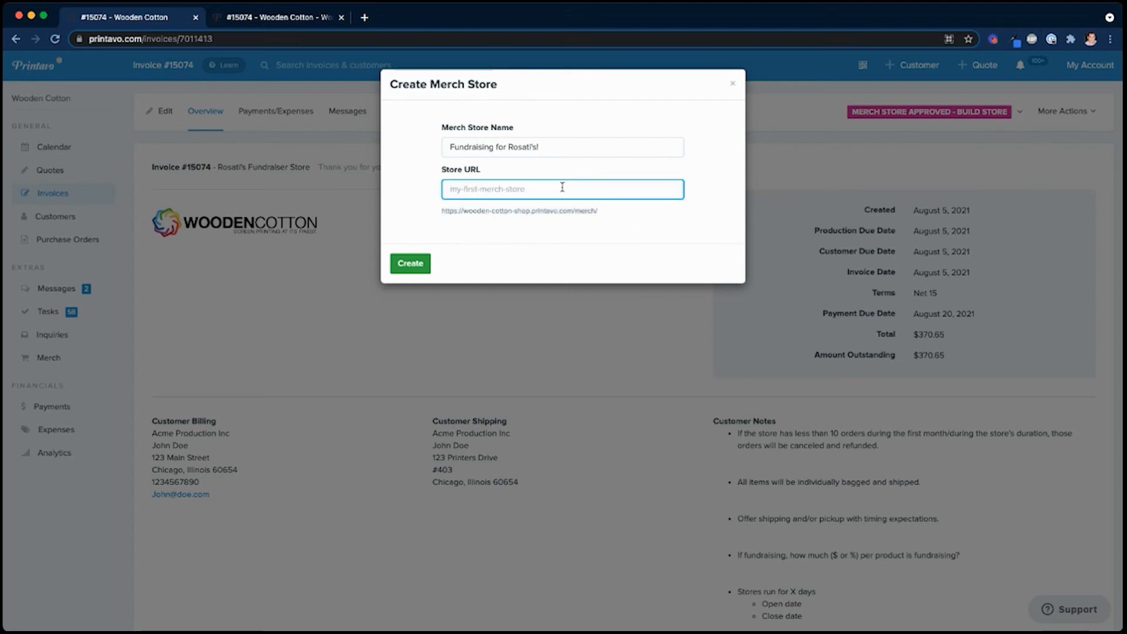
type("fundraisi")
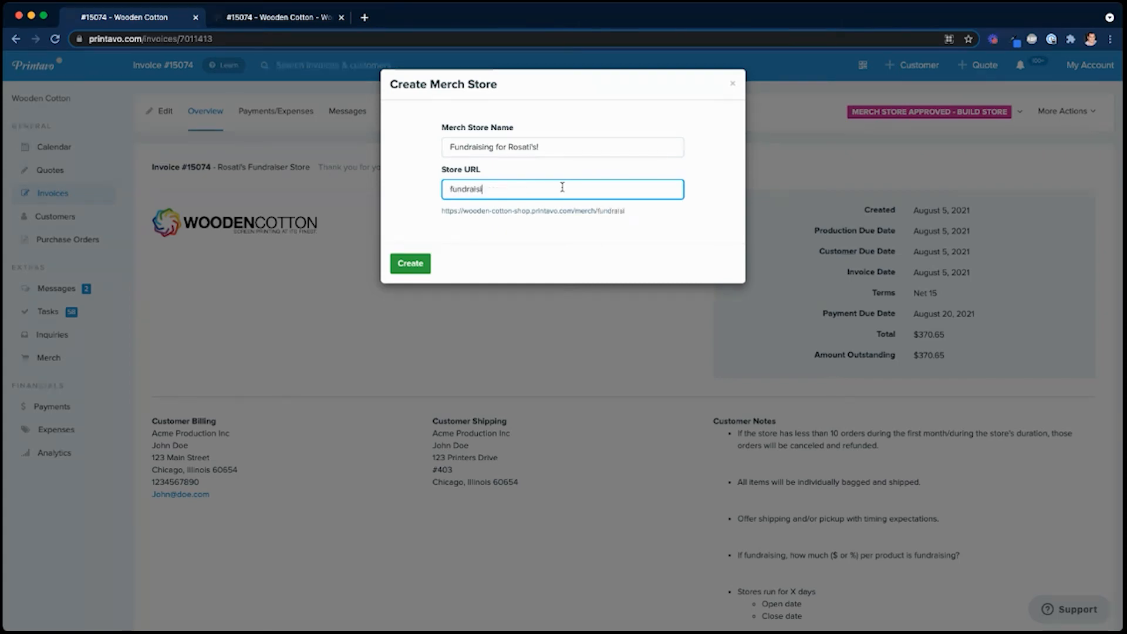
type("ng 4 rosatis")
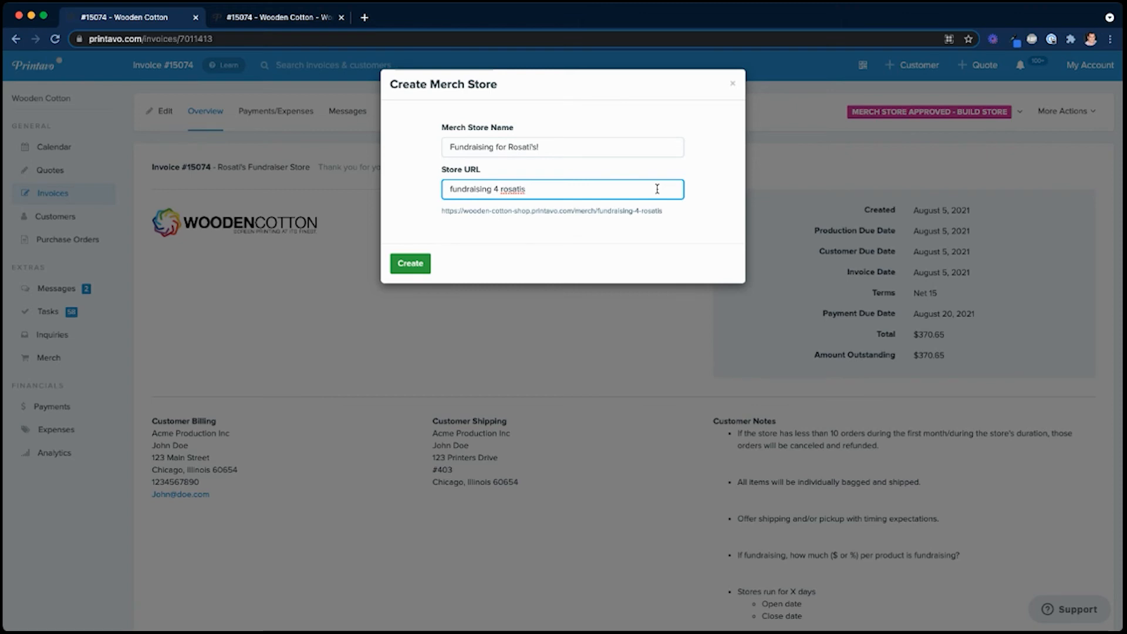
Step: Change the store URL to "fundraising for rosatis" and create the merch store
left_click_drag(663, 209, 442, 216)
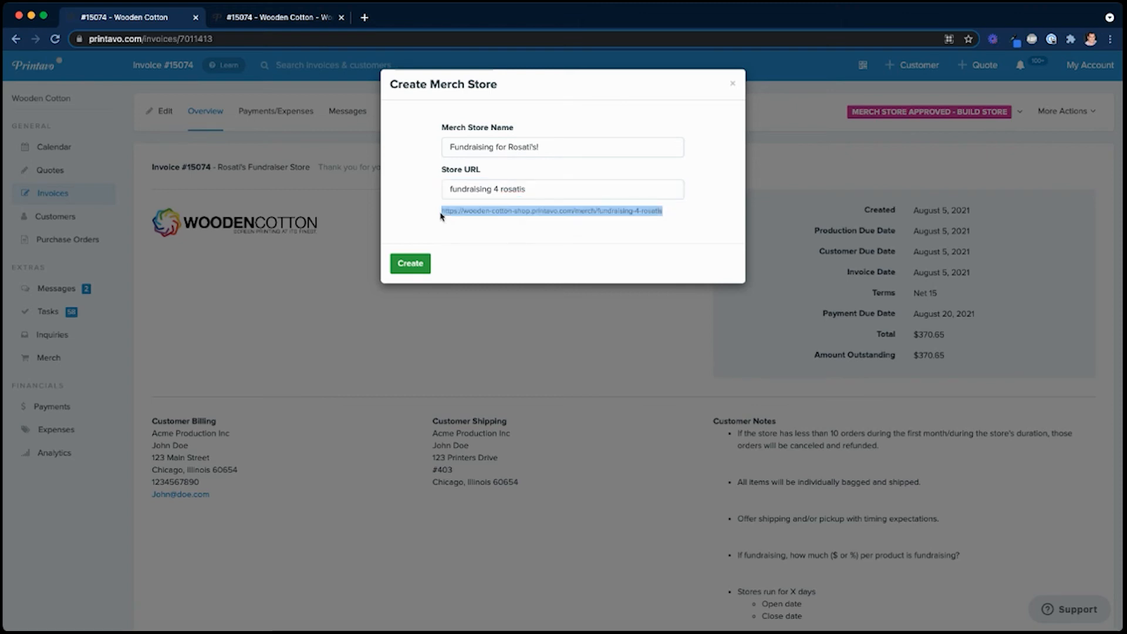
left_click_drag(547, 194, 450, 190)
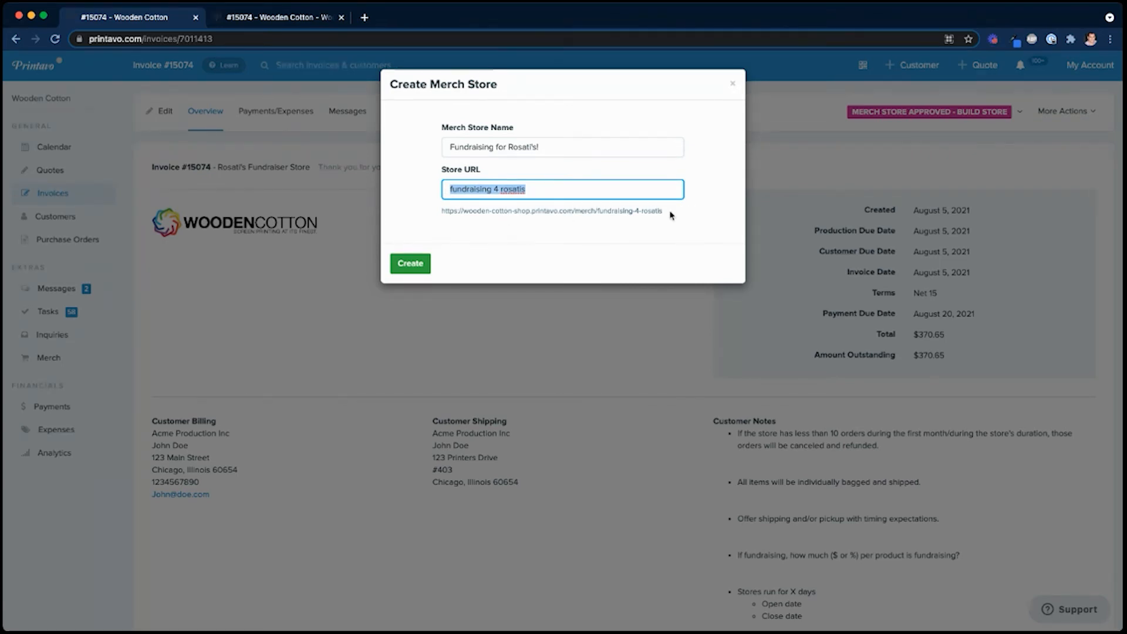
left_click_drag(672, 216, 433, 218)
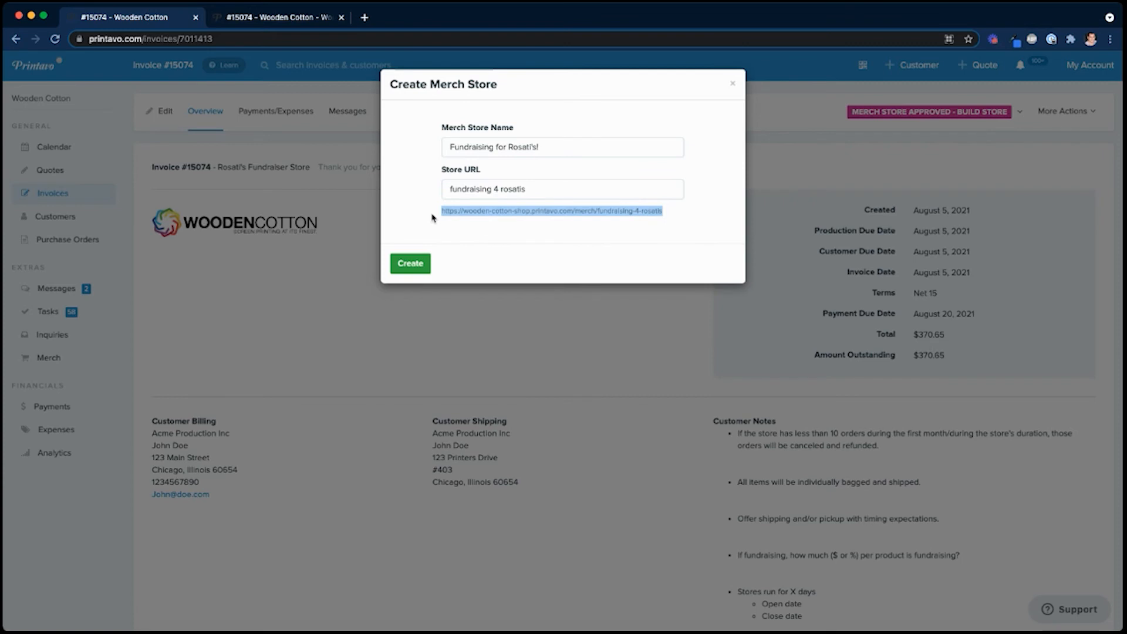
left_click(542, 190)
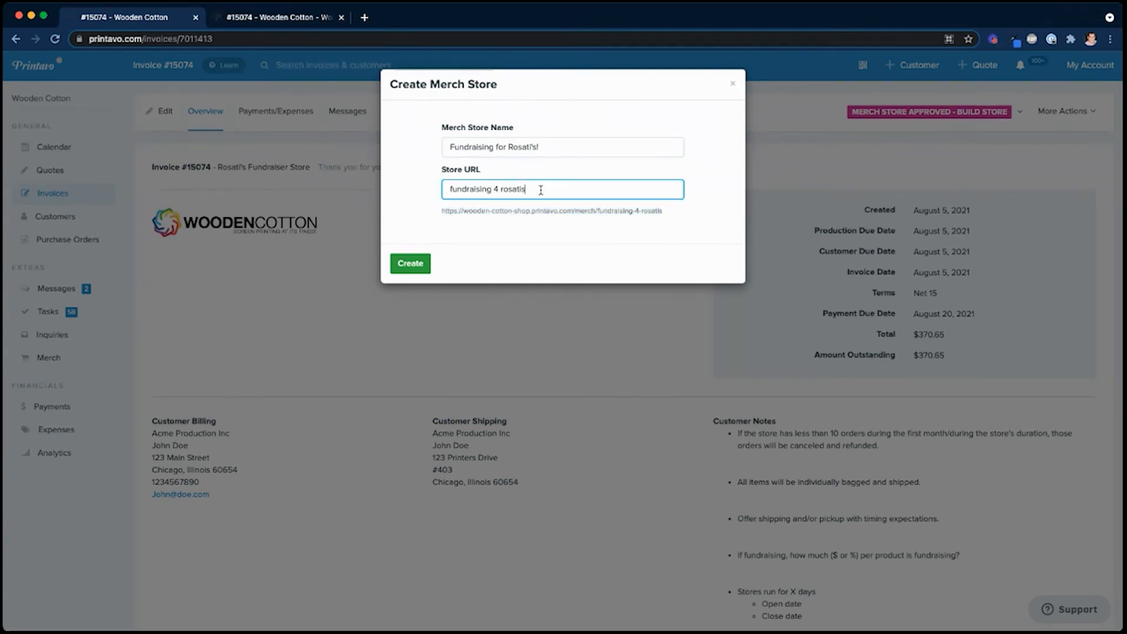
left_click(498, 189)
key("BackSpace")
type("for")
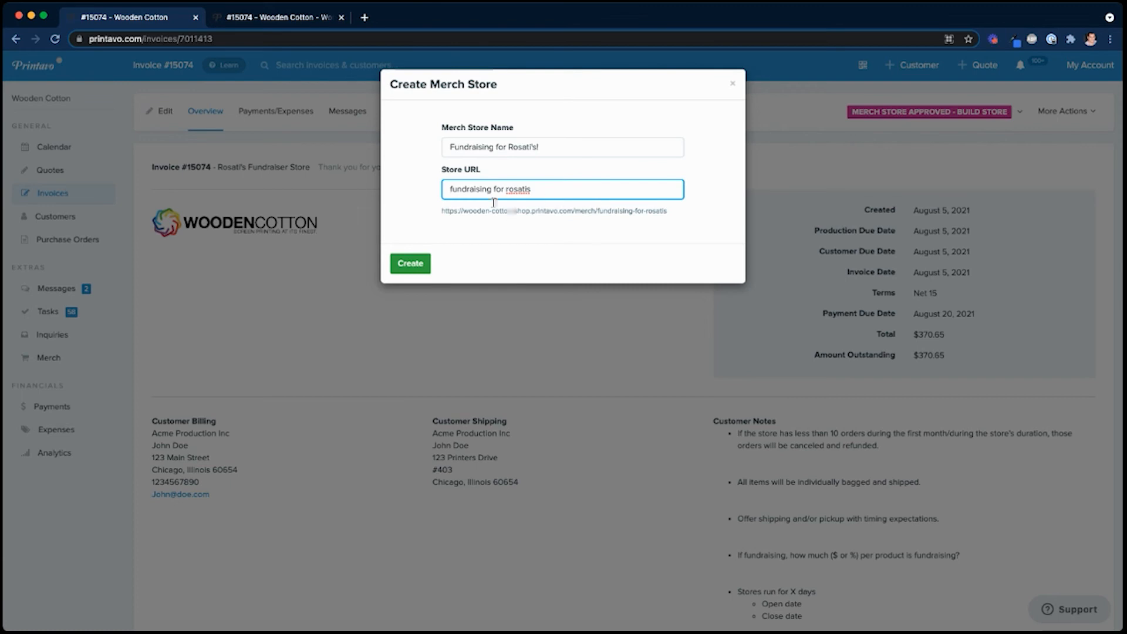
left_click(531, 234)
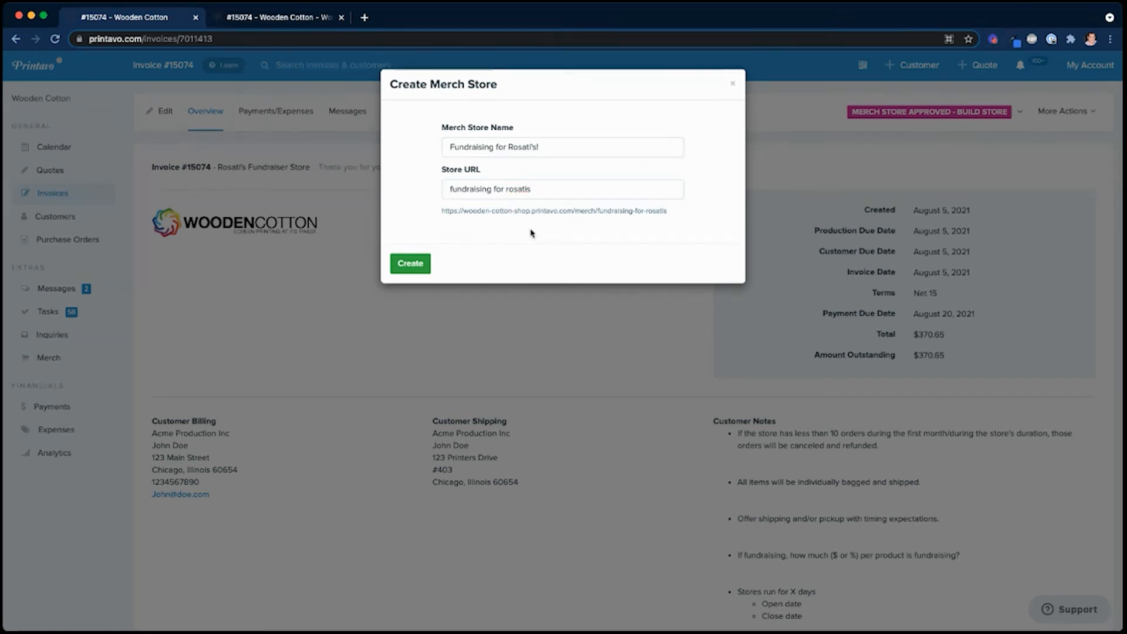
left_click(408, 267)
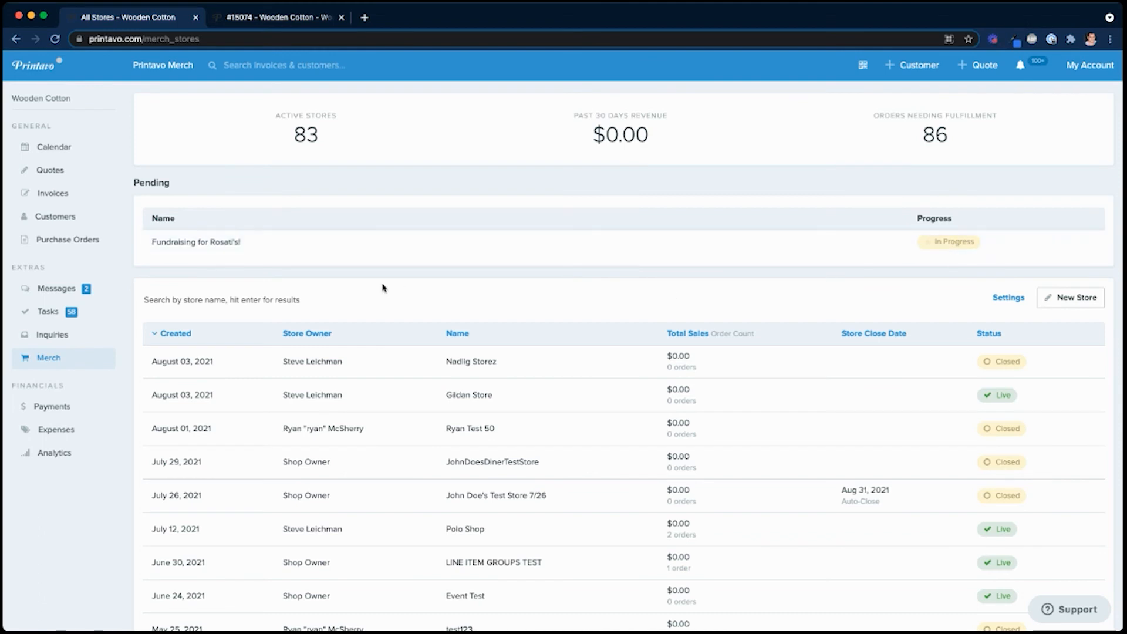
Step: Examine the merch overview: pending store, store list with statuses, past 30 days revenue and orders needing fulfillment
scroll(382, 288, "down", 1)
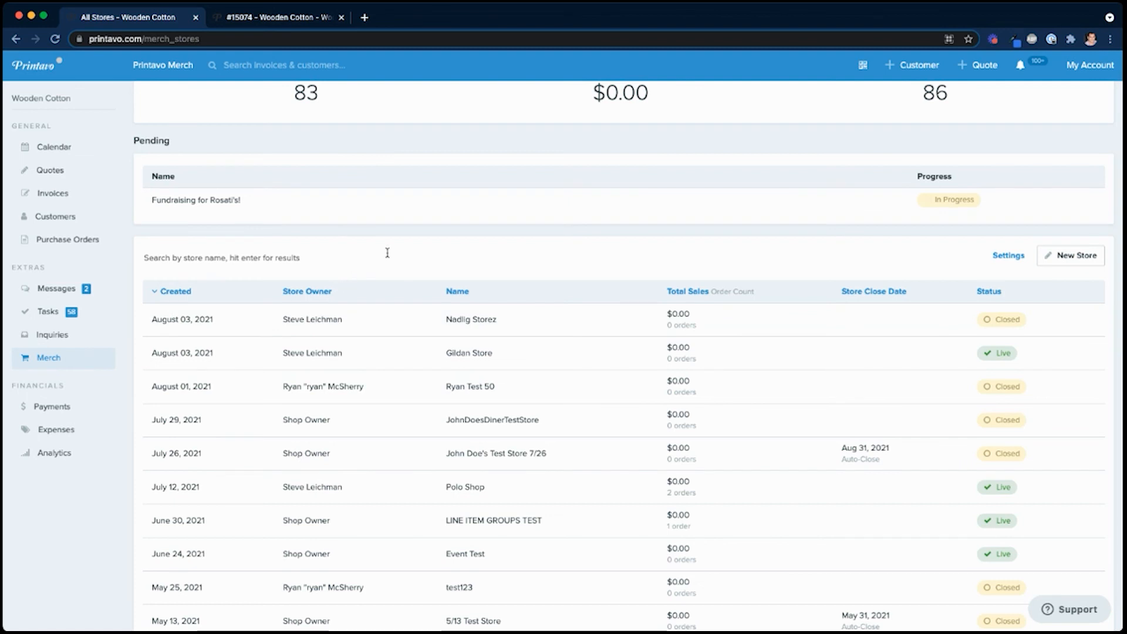
scroll(387, 252, "up", 1)
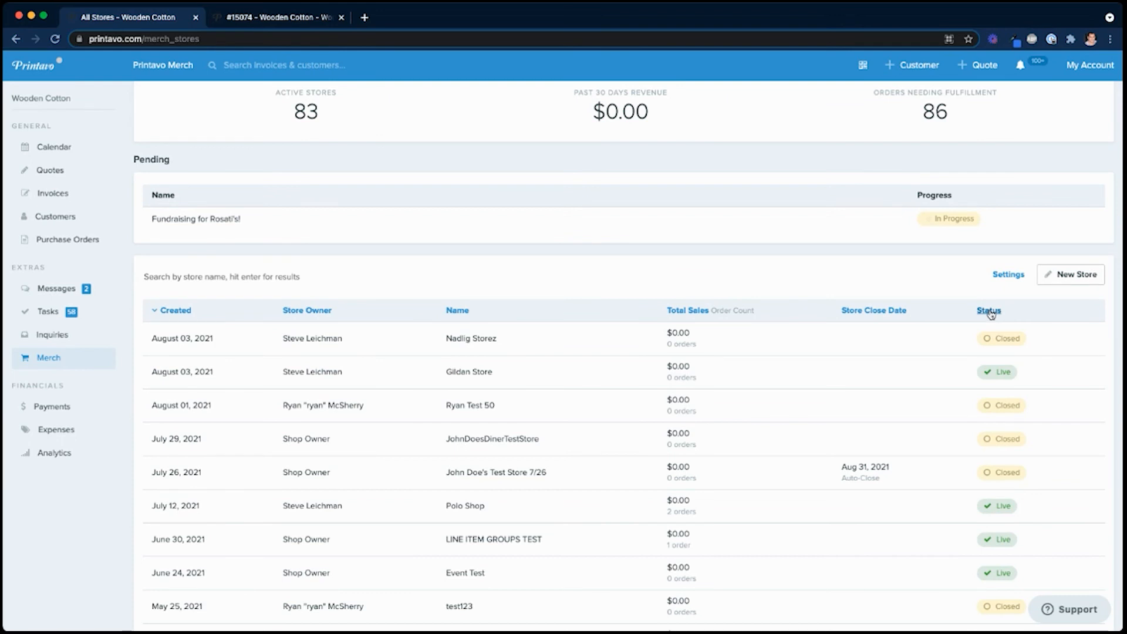
scroll(749, 279, "up", 1)
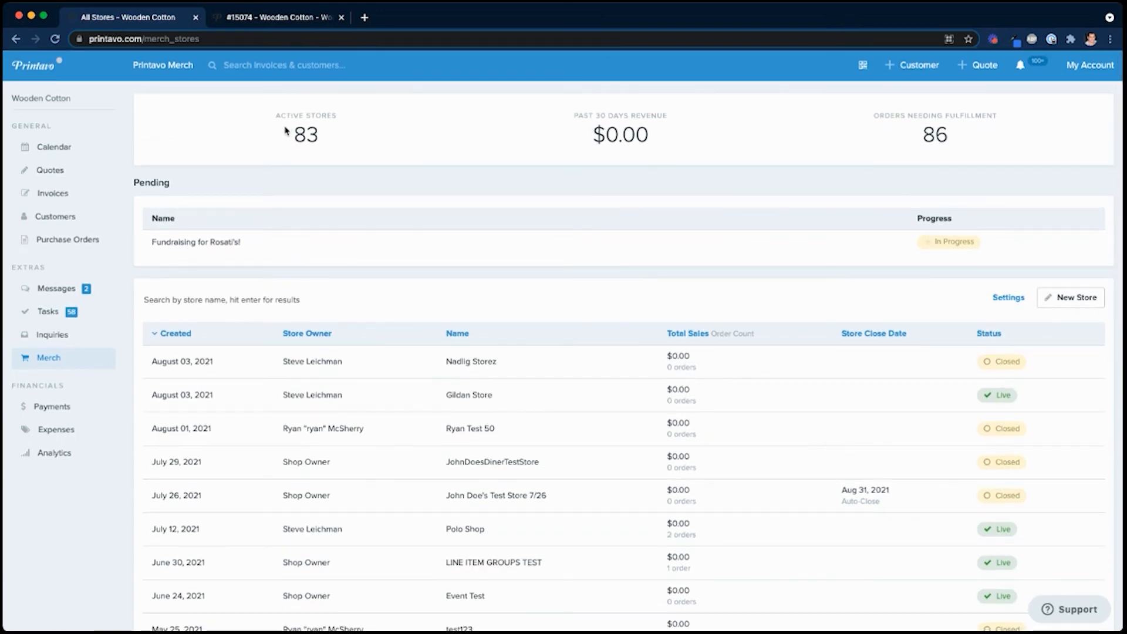
scroll(323, 138, "down", 1)
left_click_drag(589, 137, 674, 141)
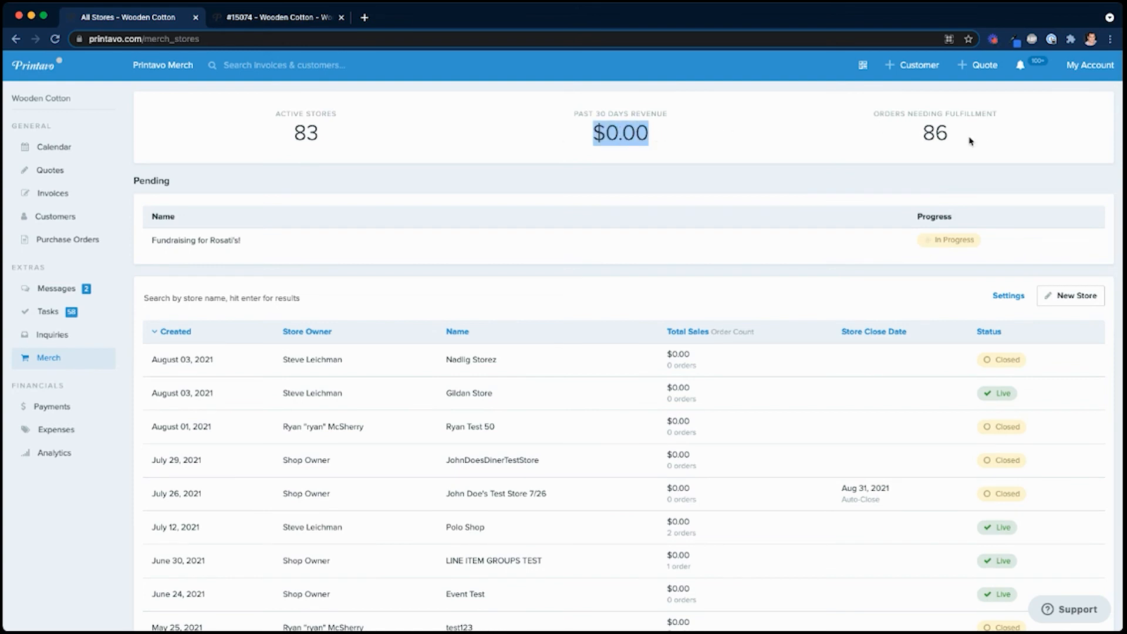
left_click_drag(968, 141, 920, 137)
left_click_drag(657, 141, 591, 143)
left_click_drag(956, 134, 916, 135)
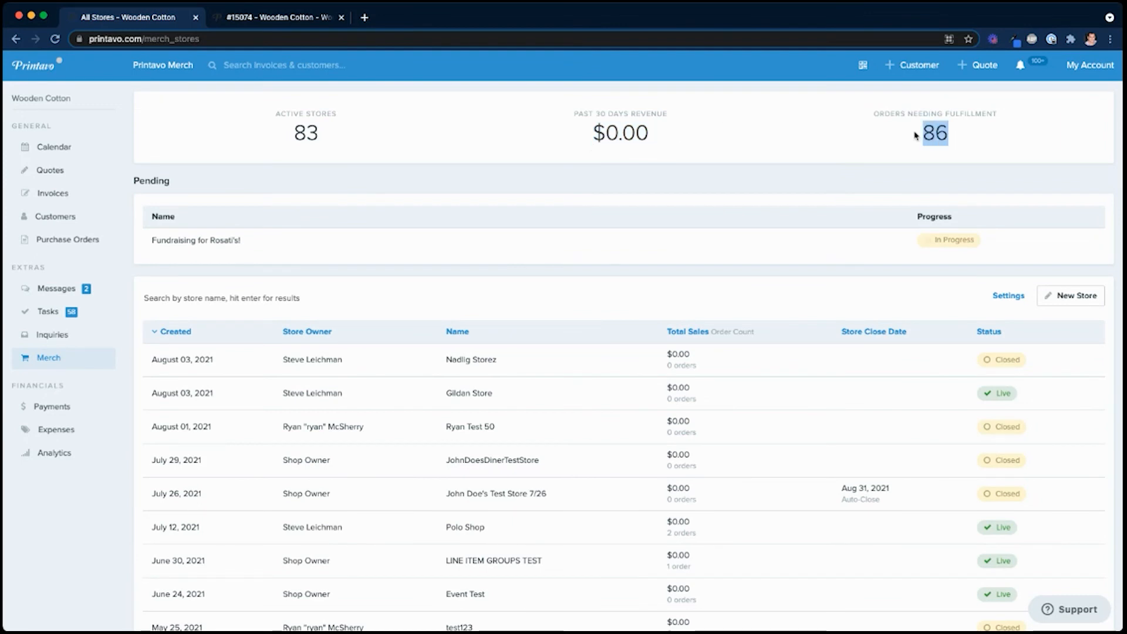
Step: Review the merch settings for new invoice status and product variant sorting, then return to the store list
left_click(766, 277)
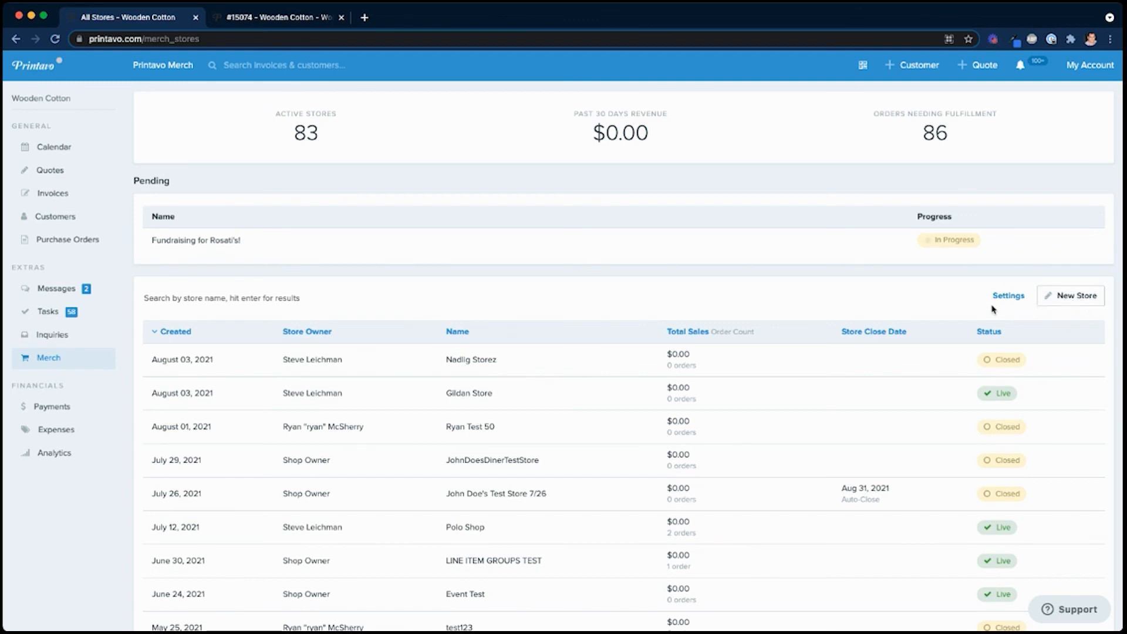
left_click(1009, 297)
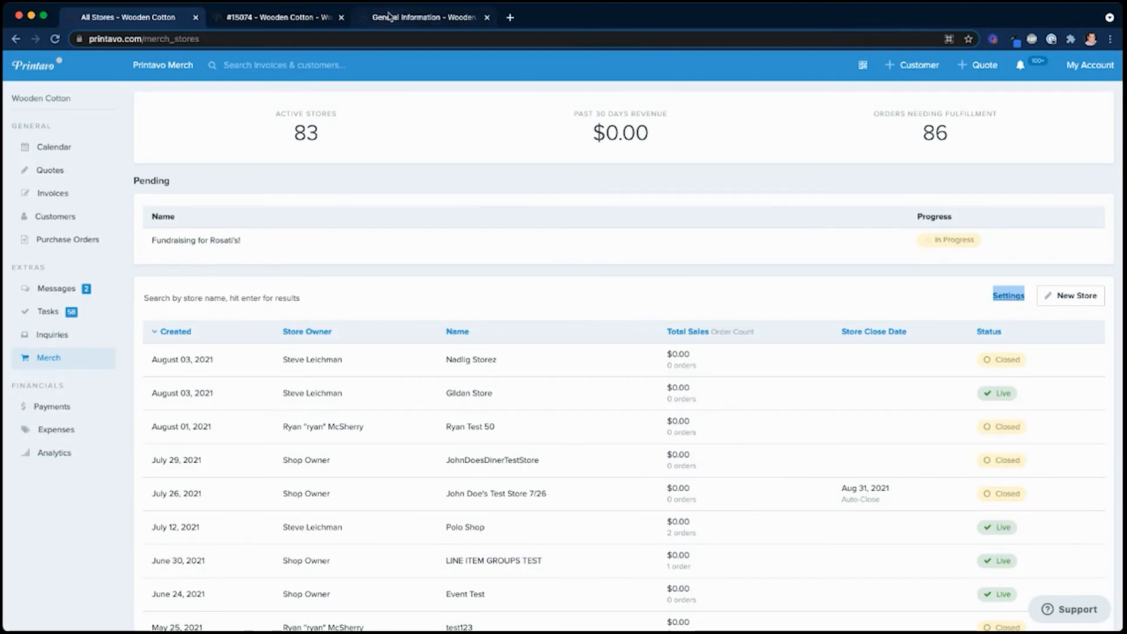
left_click(392, 18)
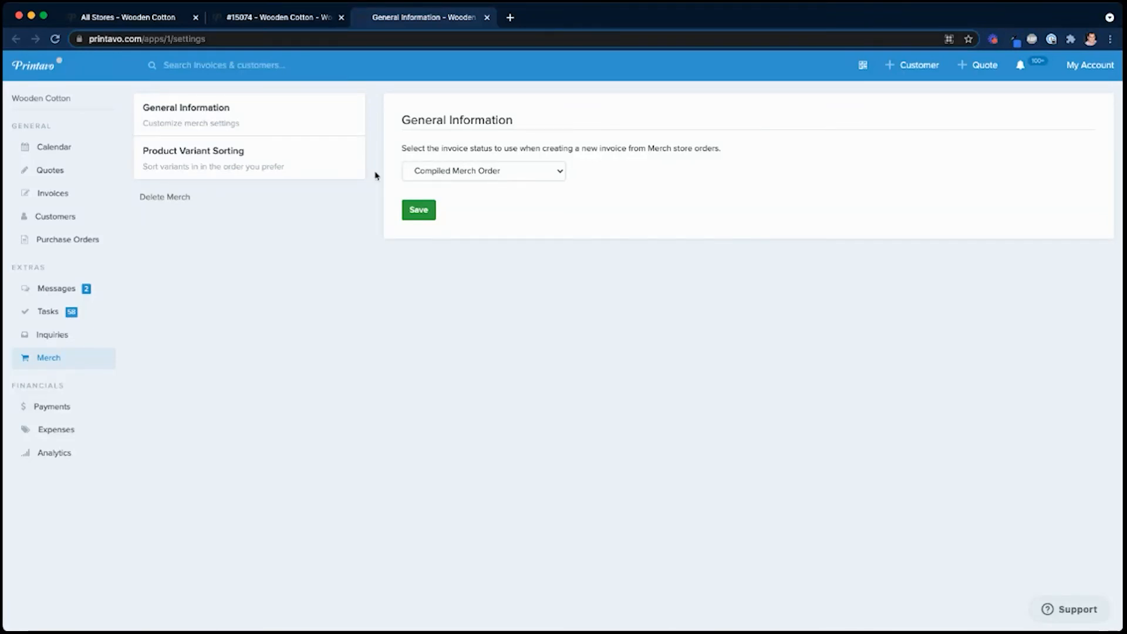
left_click(308, 167)
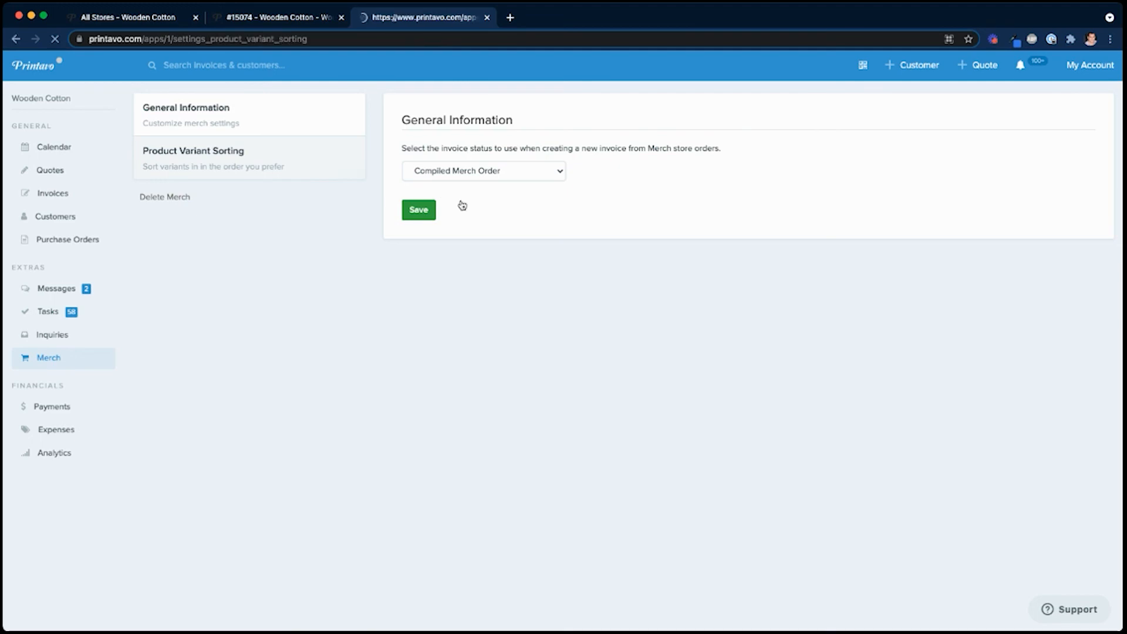
left_click(487, 17)
left_click(176, 20)
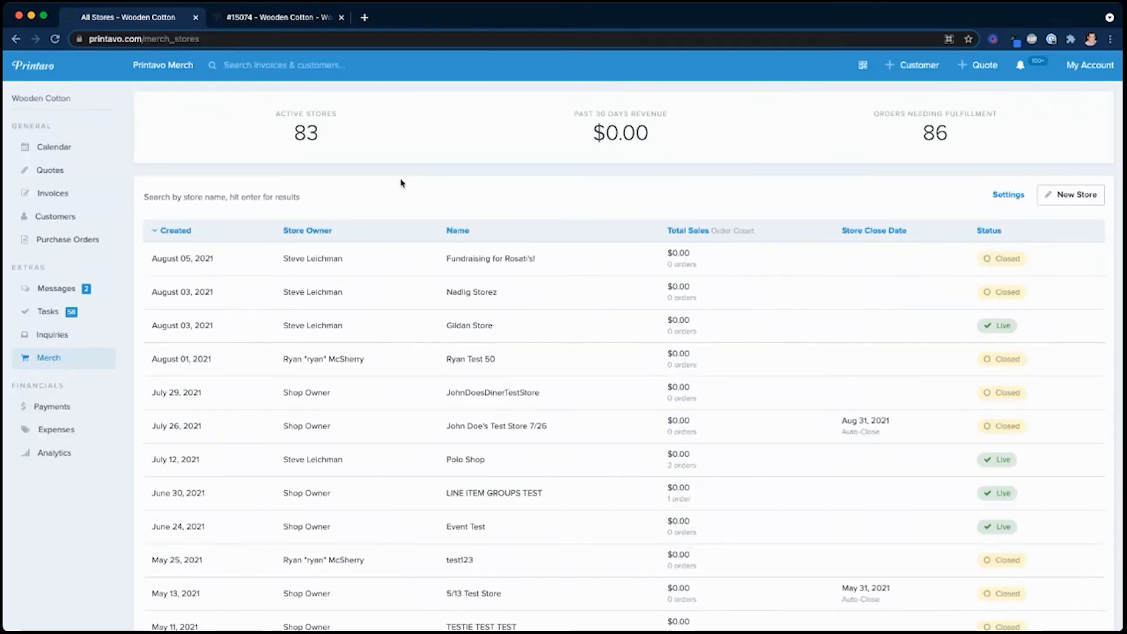
Step: Open the "Fundraising for Rosati's!" store and view its public storefront page
left_click(400, 259)
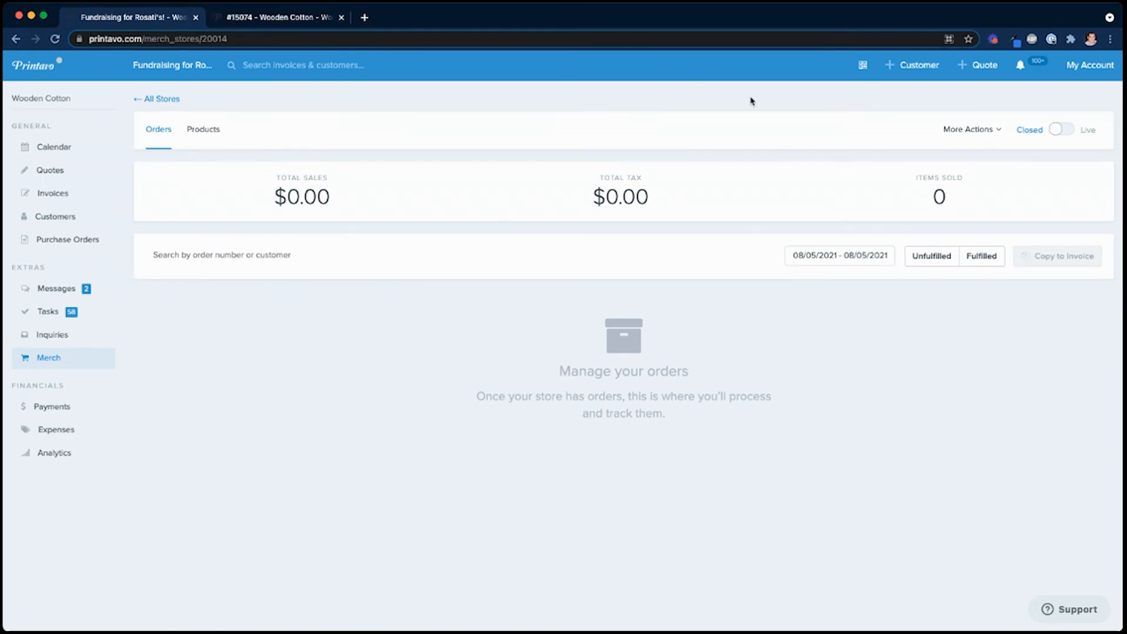
left_click(957, 136)
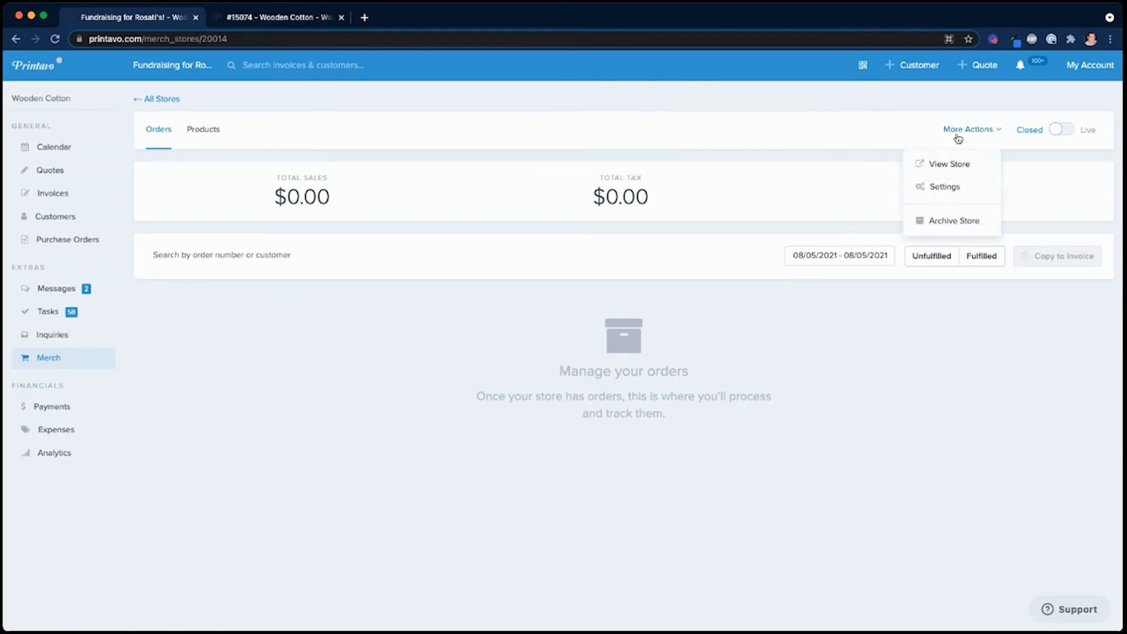
left_click(946, 164)
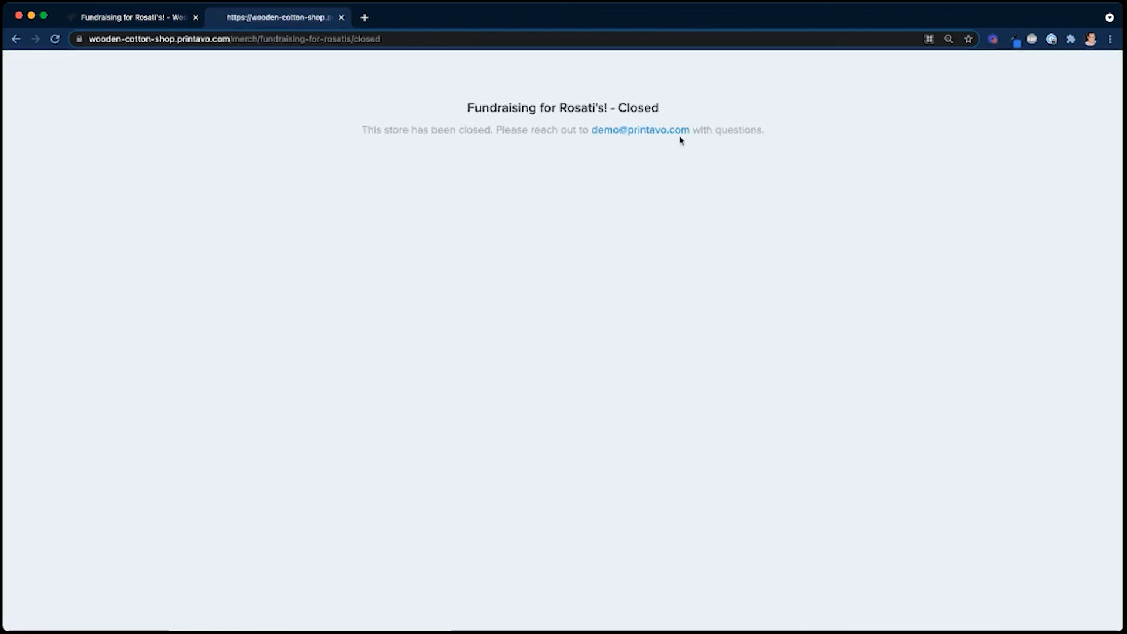
left_click_drag(771, 135, 390, 116)
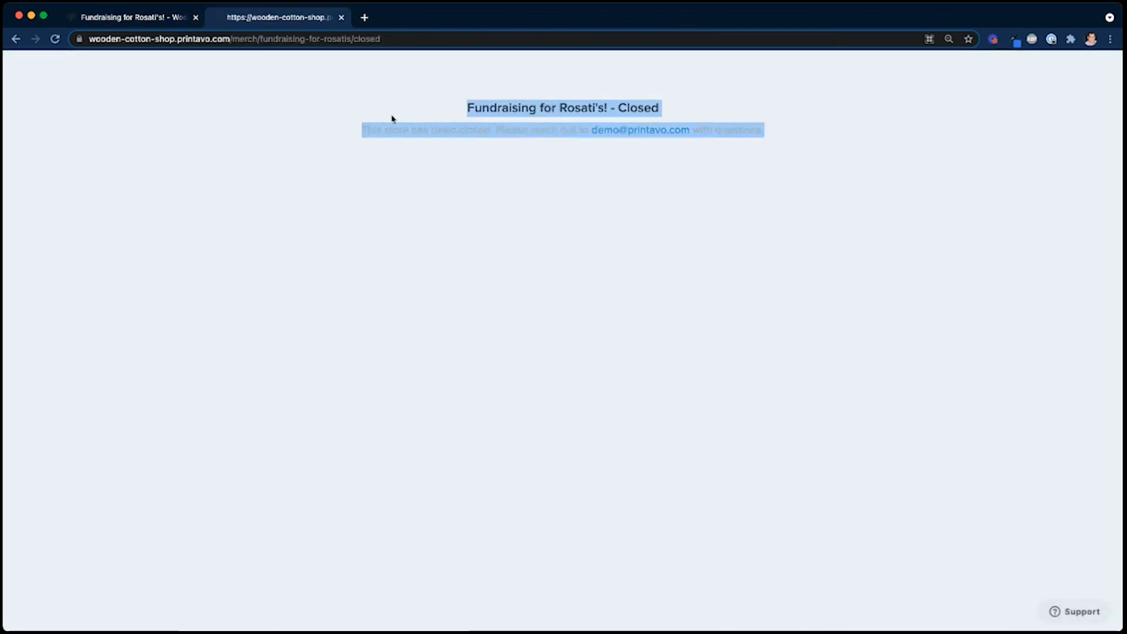
Step: Switch the "Fundraising for Rosati's!" store from closed to live and reload its public storefront page
left_click(123, 17)
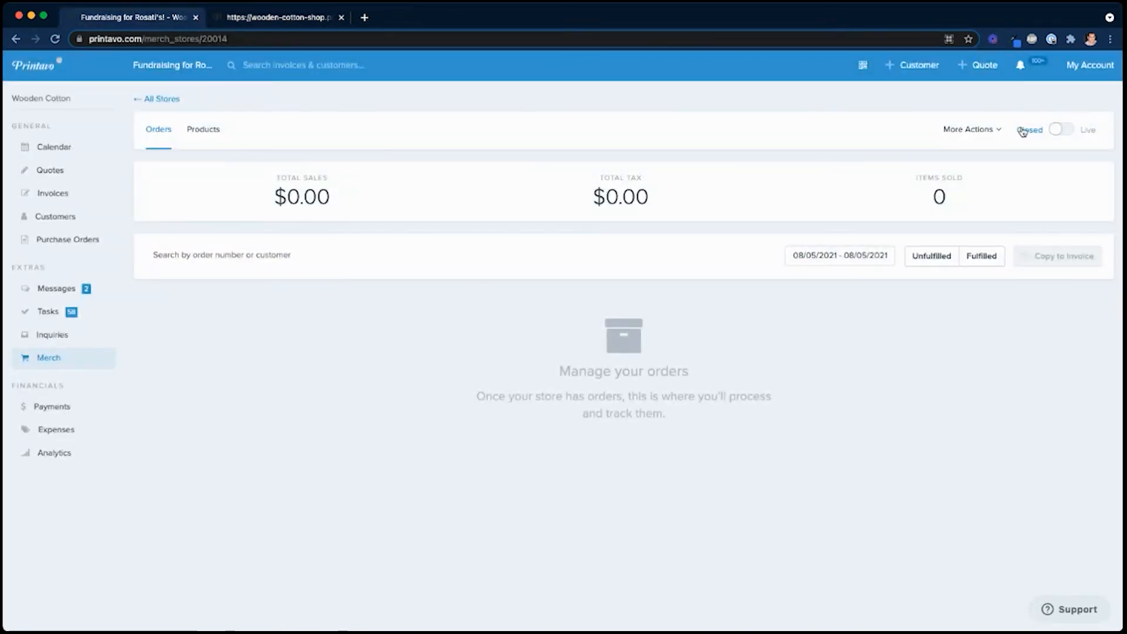
left_click(1055, 130)
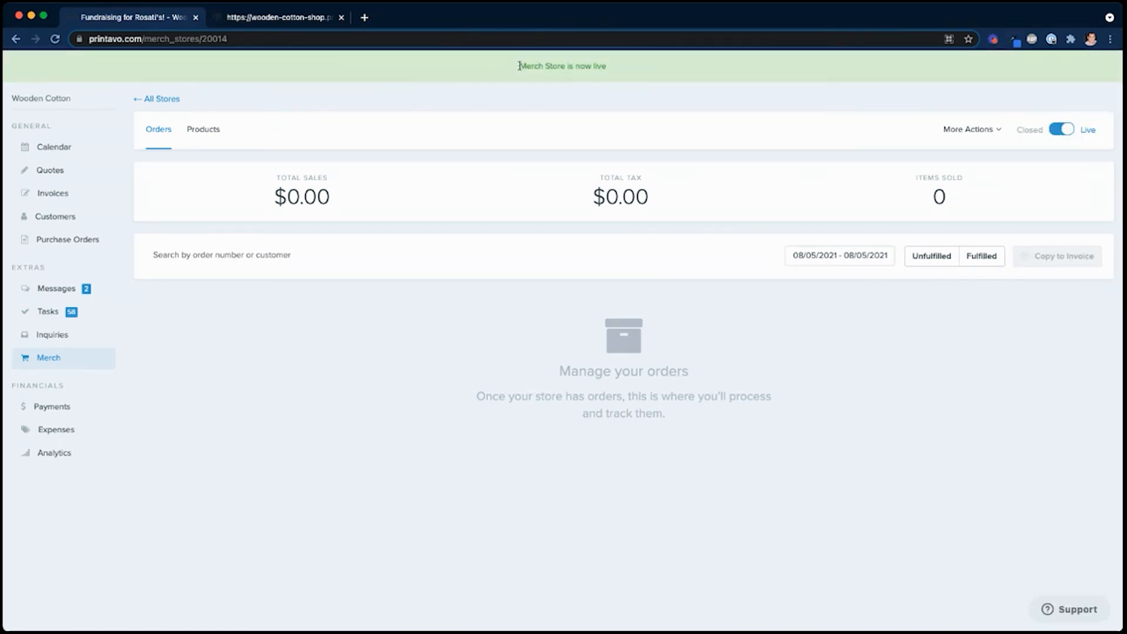
left_click_drag(508, 62, 614, 70)
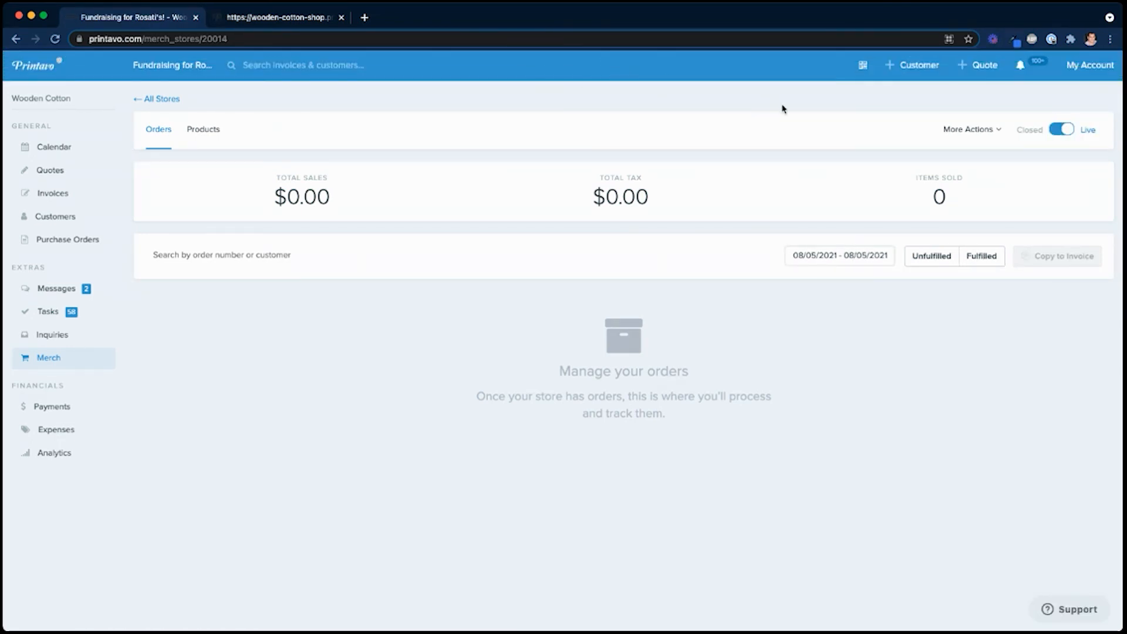
left_click(290, 22)
key("super+r")
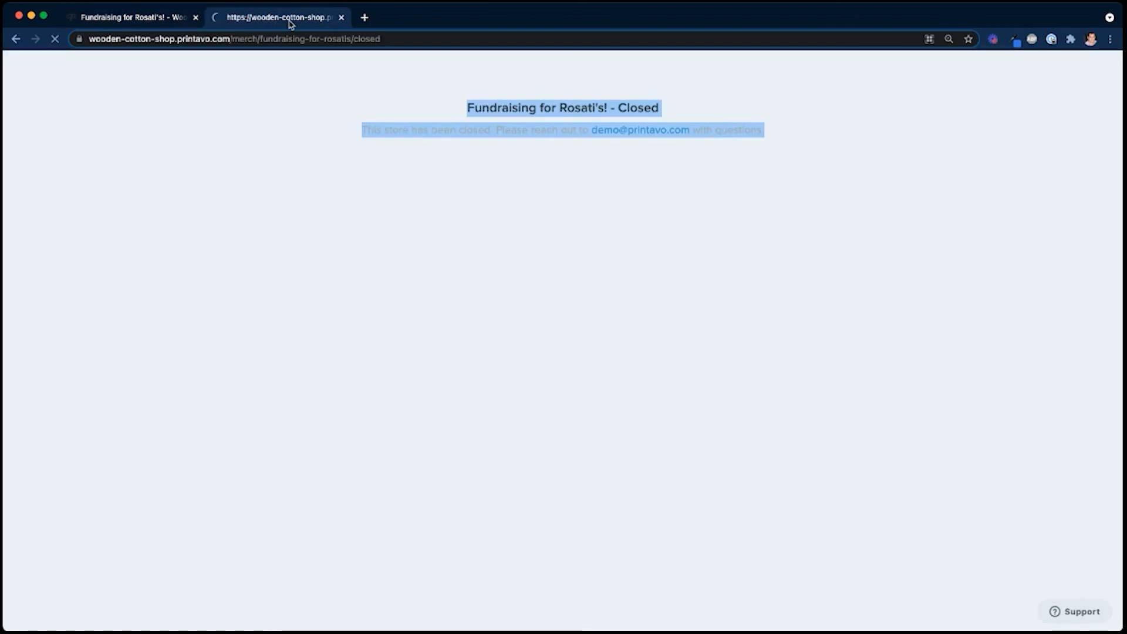